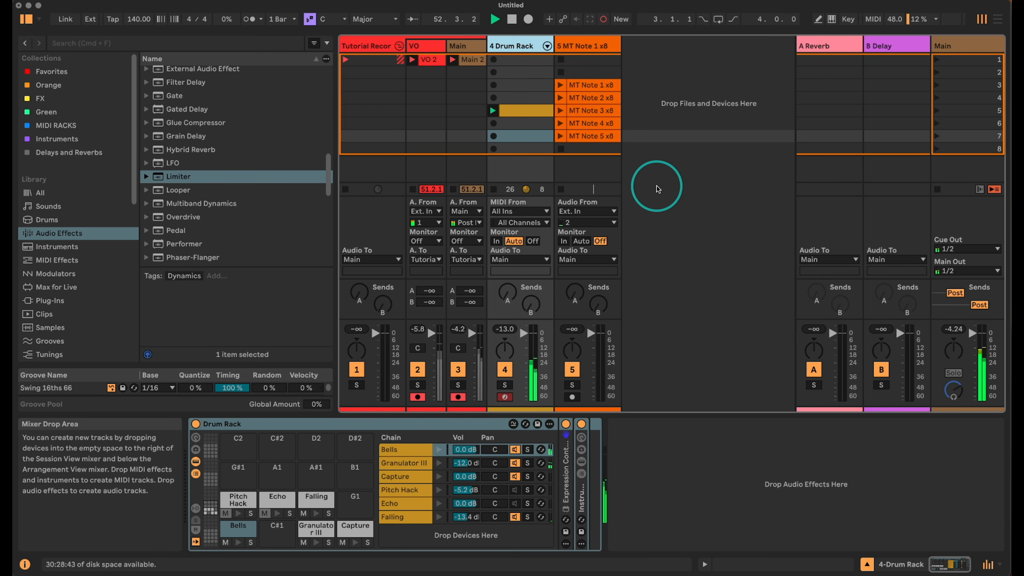
- Stop the 4 Drum Rack track's clip, audition the MT Note clips on track 5, and stop that track's playback
click(495, 189)
click(728, 179)
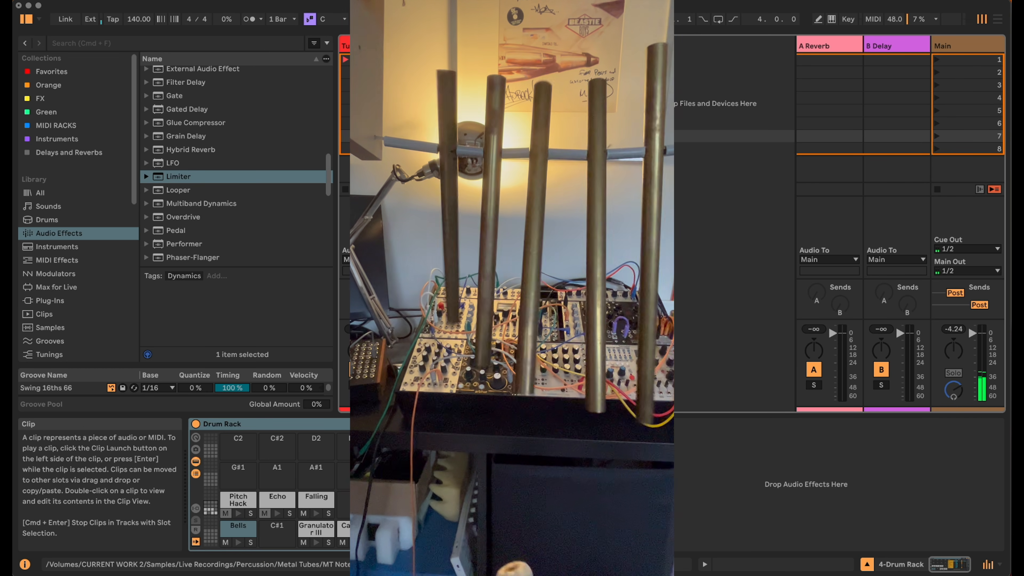
click(593, 85)
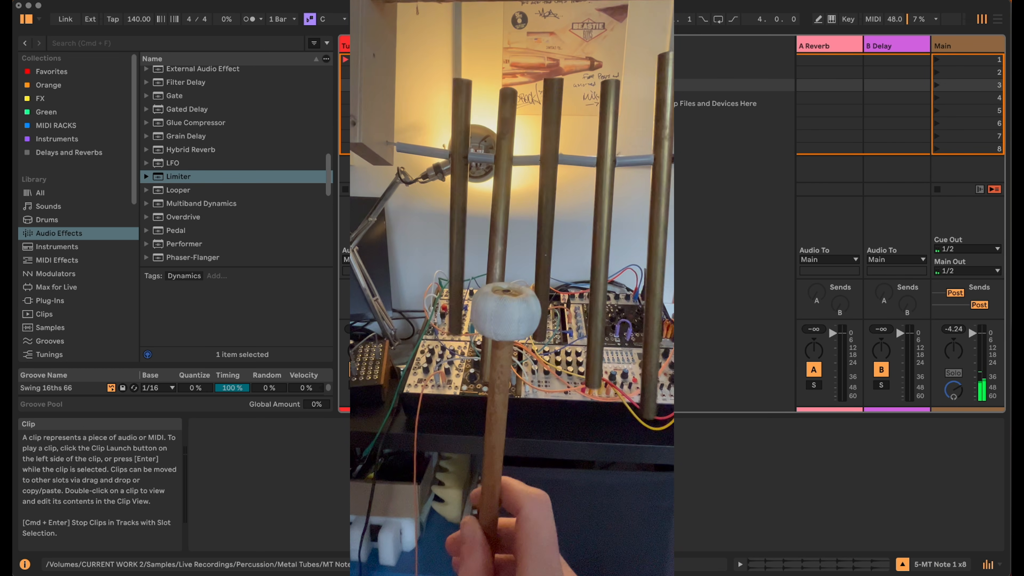
click(561, 84)
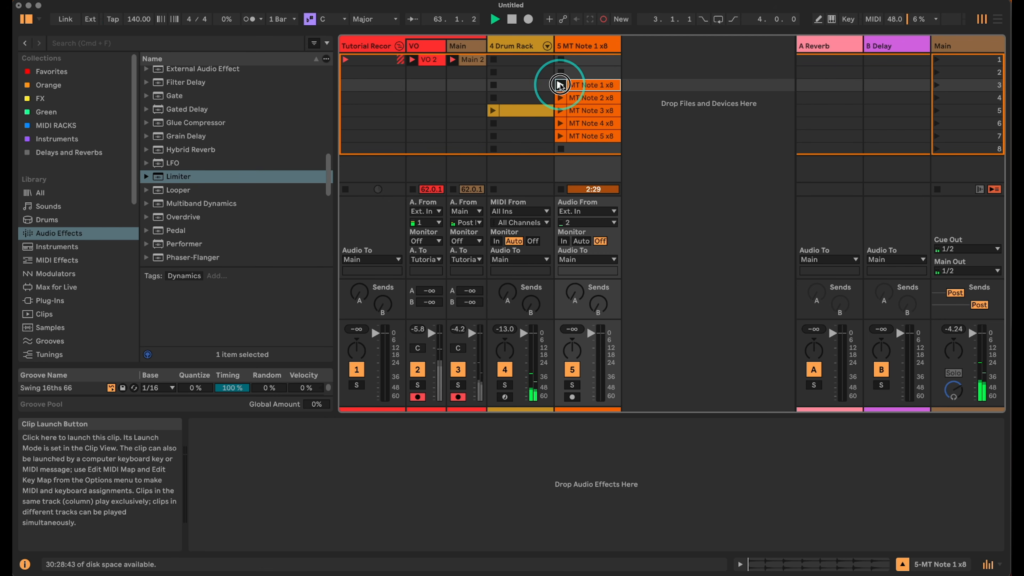
click(560, 110)
click(561, 123)
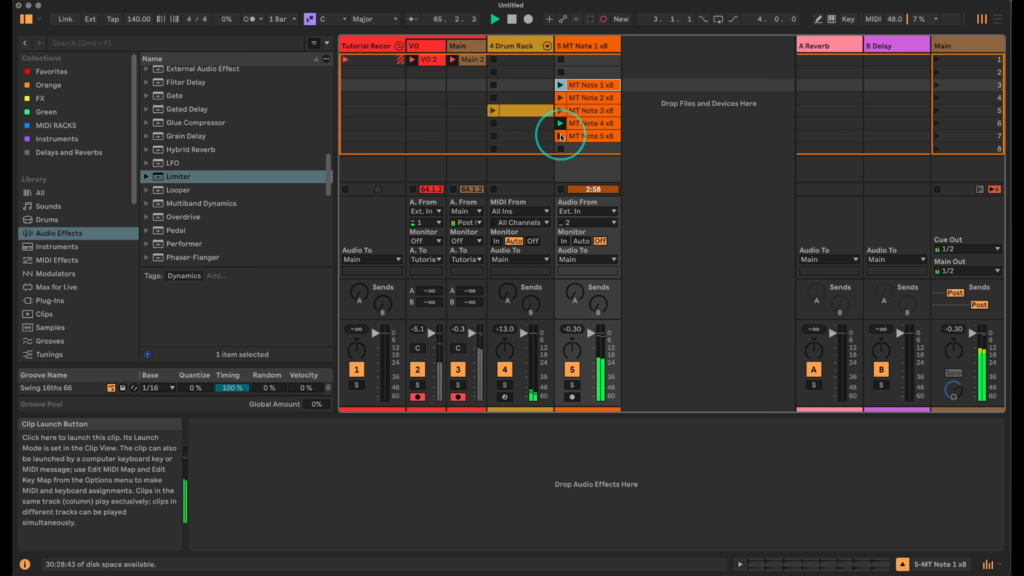
click(561, 149)
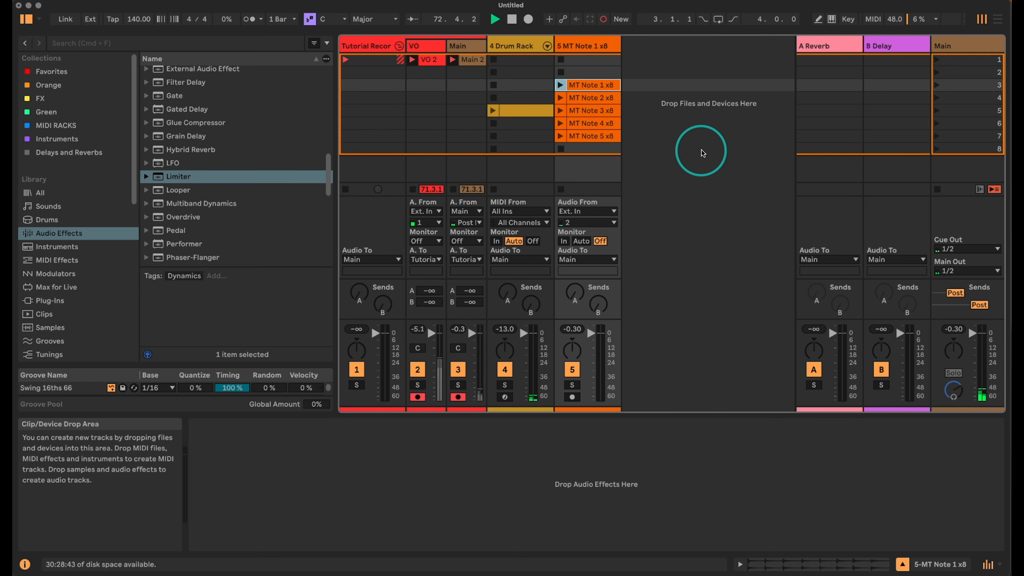
- Open the MT Note 1 x8 clip to examine its recorded waveform
click(597, 86)
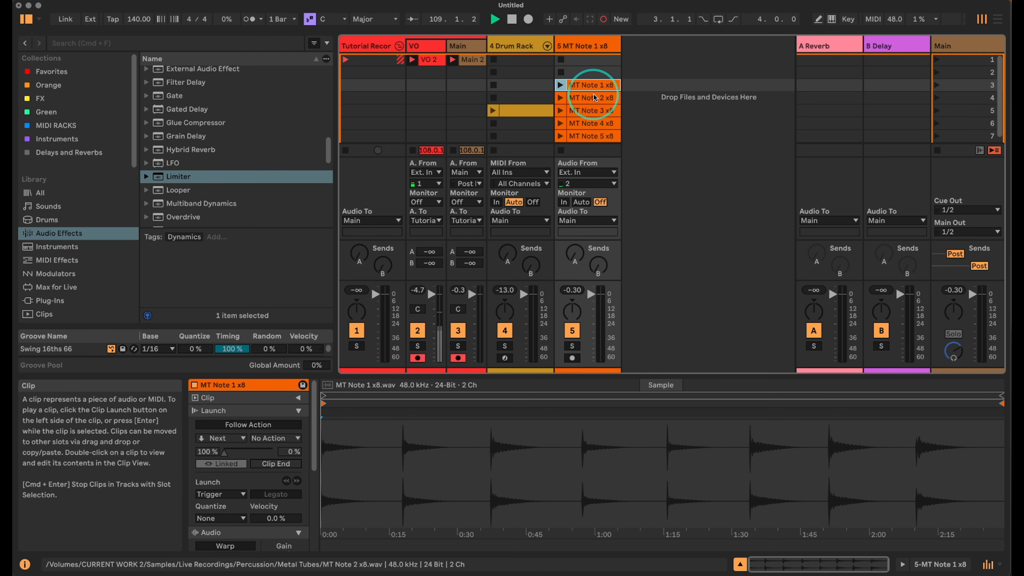
scroll(596, 98, down, 1)
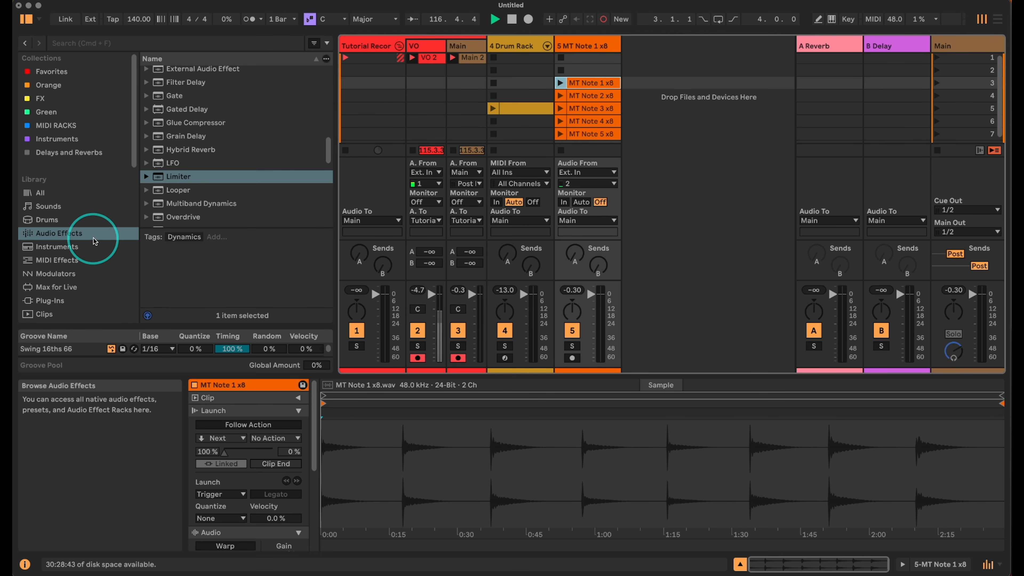
- Add an empty Drum Rack from the instruments library as a new MIDI track after the MT Note 1 x8 track
click(87, 248)
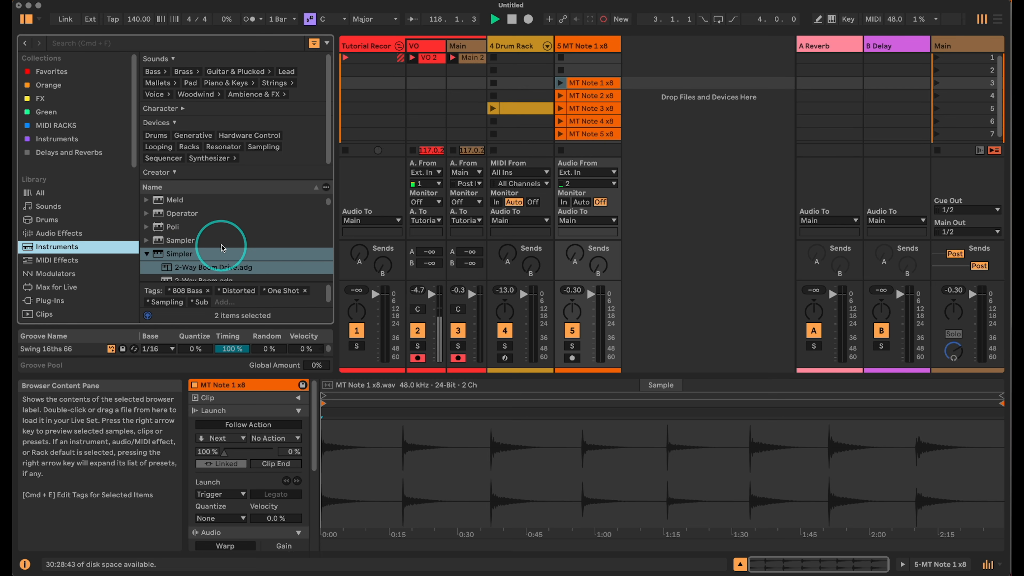
click(147, 254)
scroll(242, 248, up, 4)
scroll(236, 249, up, 5)
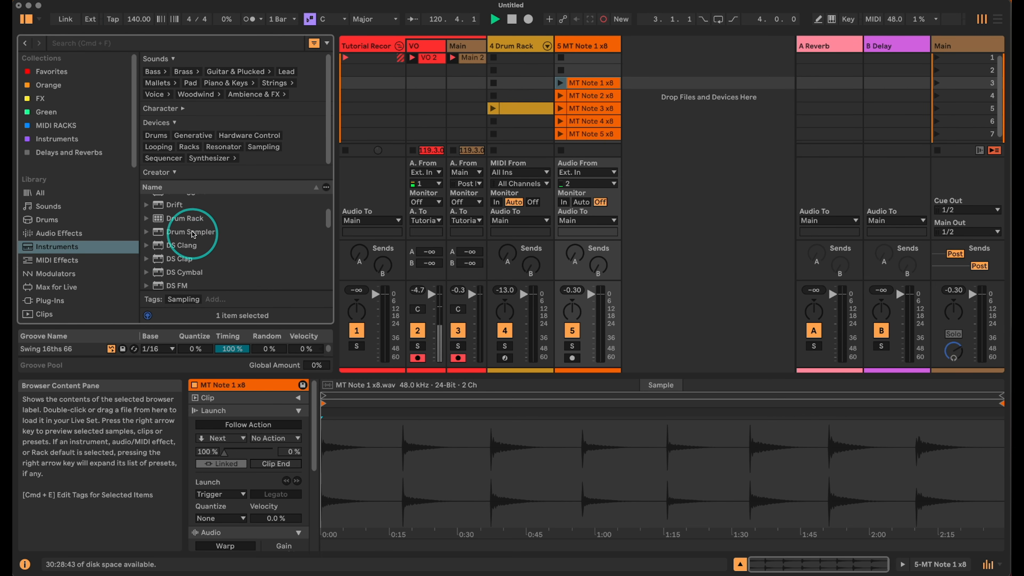
drag(178, 218, 631, 133)
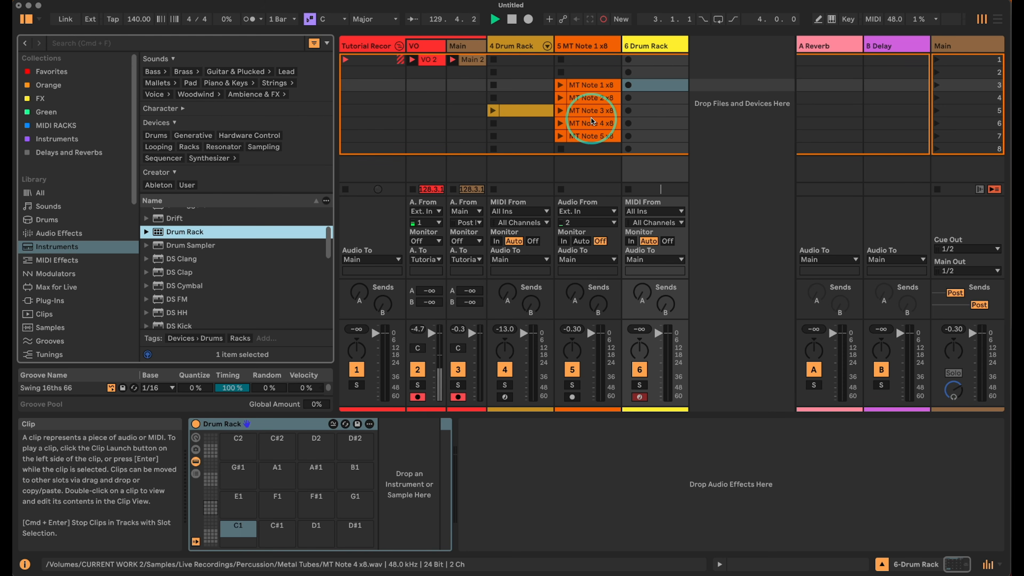
- Load the MT Note 1 x8 clip onto Drum Rack pad C1 and slice it by transient at 92% sensitivity
click(590, 85)
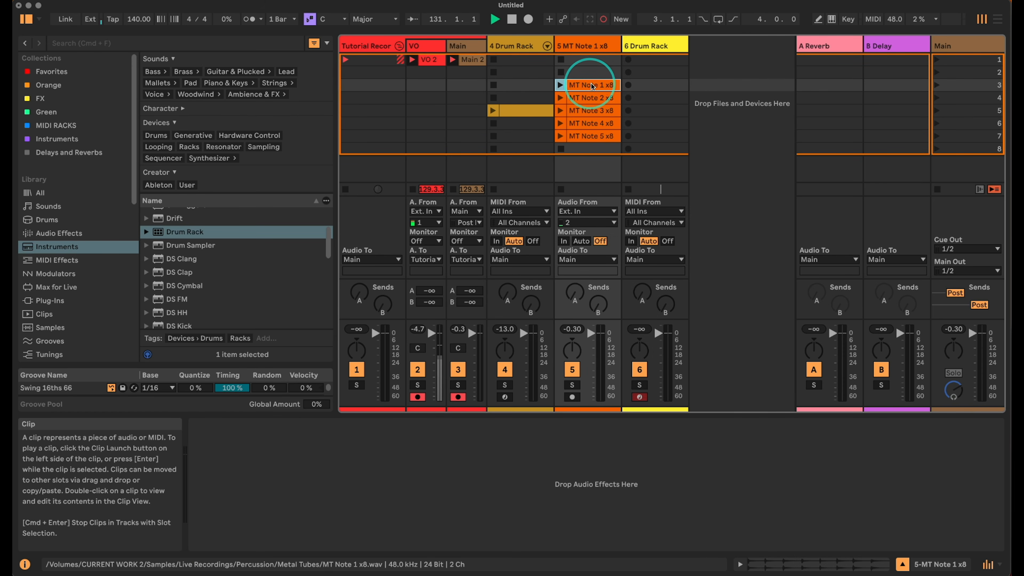
drag(584, 87, 236, 525)
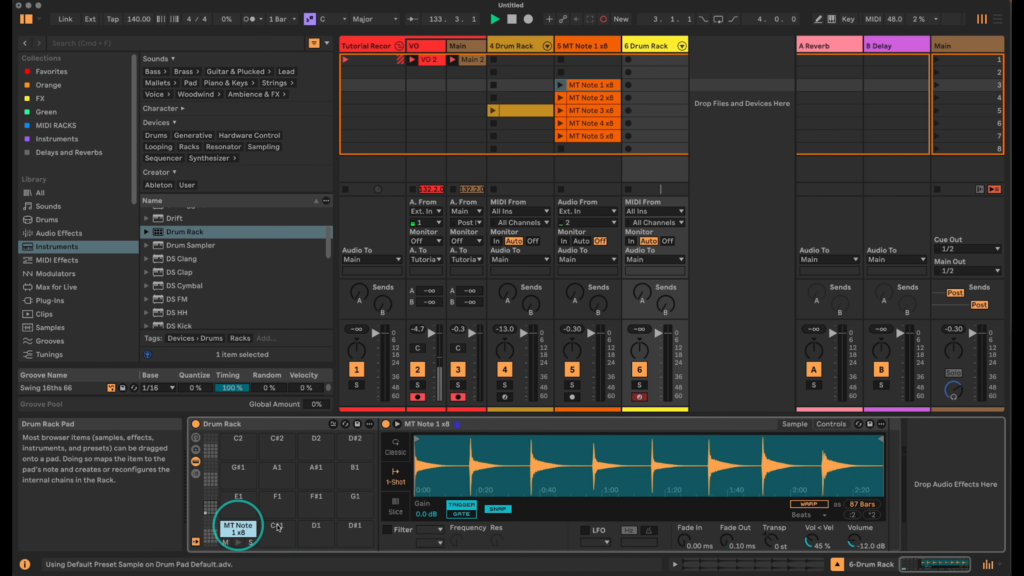
click(393, 505)
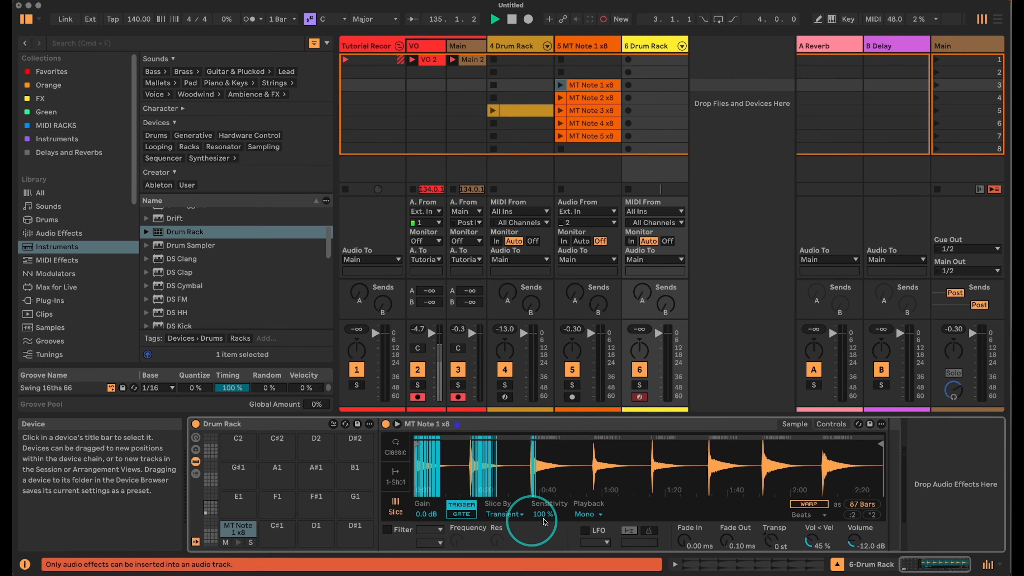
drag(544, 515, 545, 519)
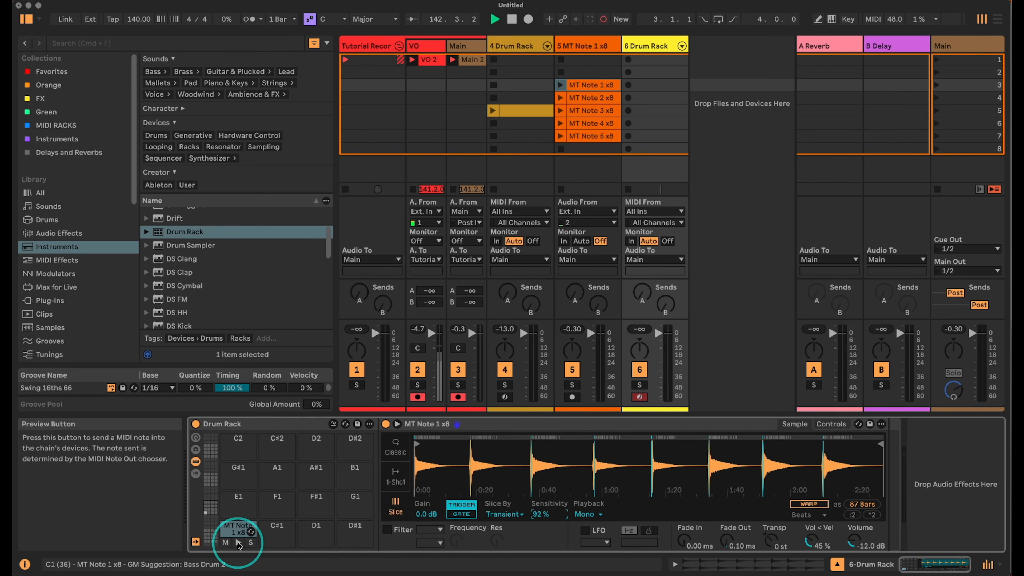
drag(239, 543, 378, 469)
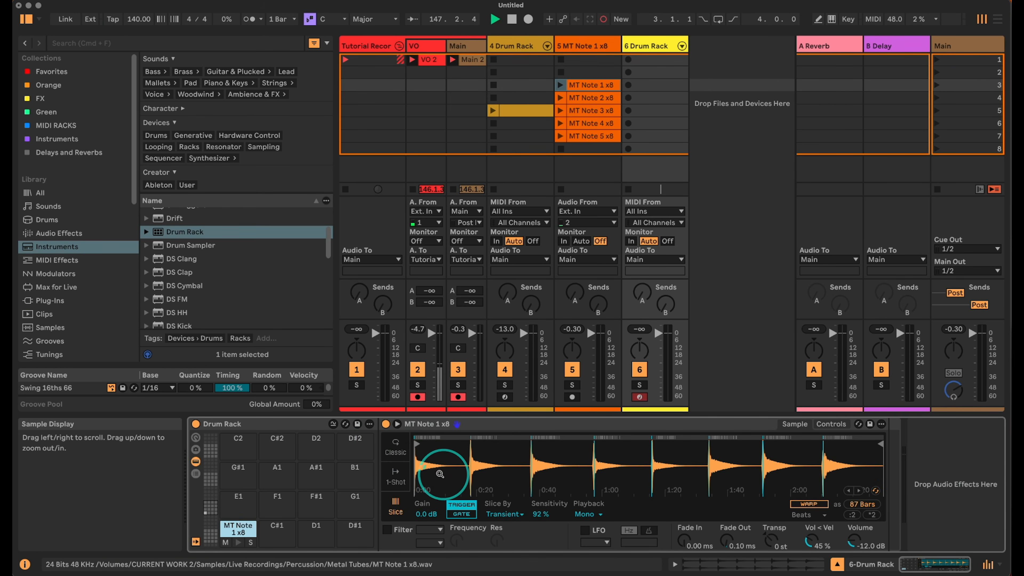
- Insert the Pitch MIDI effect before the sliced sample, set it to -24 st, and preview the pad
click(83, 260)
drag(165, 257, 442, 469)
click(429, 467)
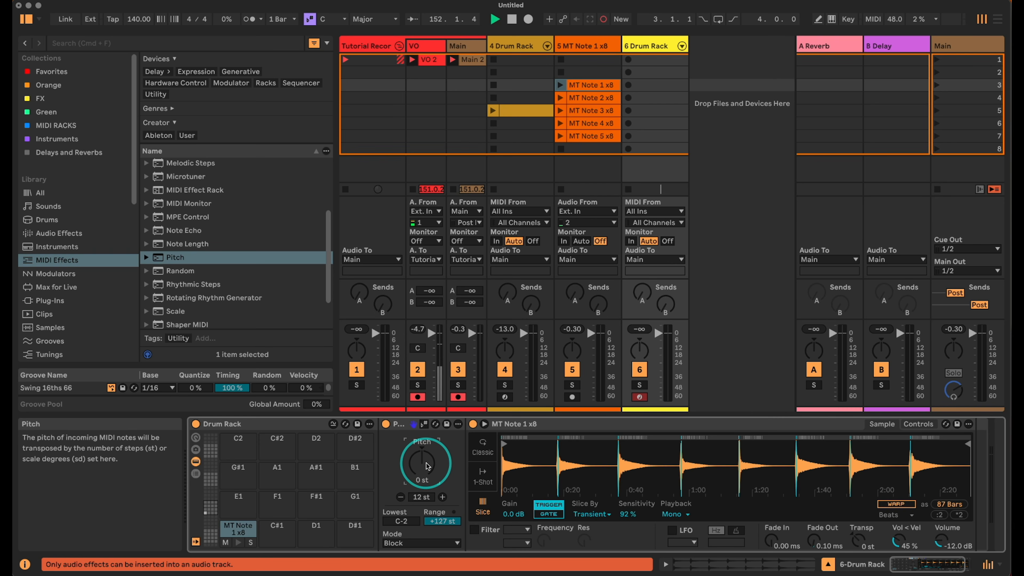
click(237, 543)
mouse_move(504, 442)
mouse_down()
mouse_move(508, 451)
mouse_move(509, 434)
mouse_up()
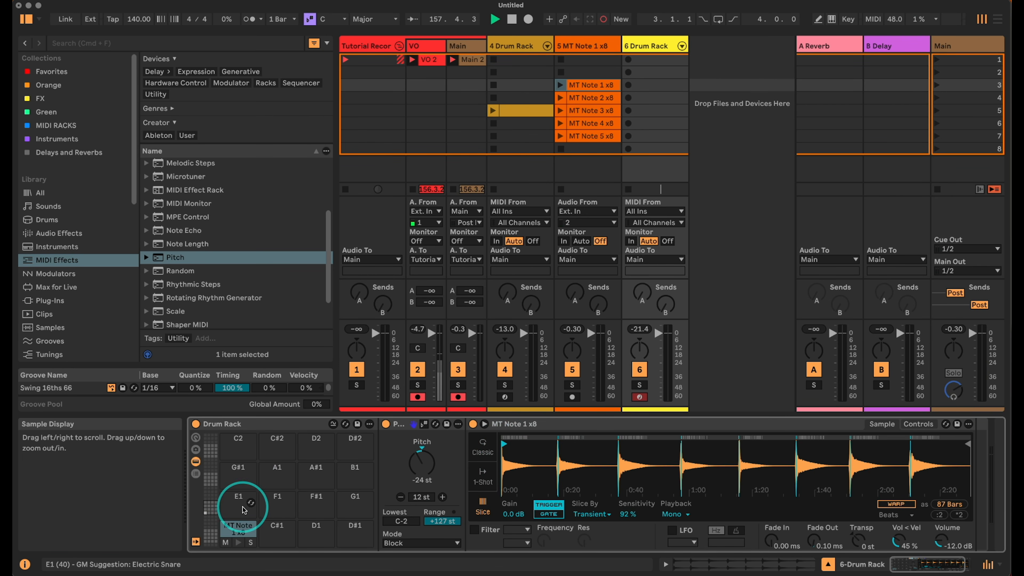
click(237, 543)
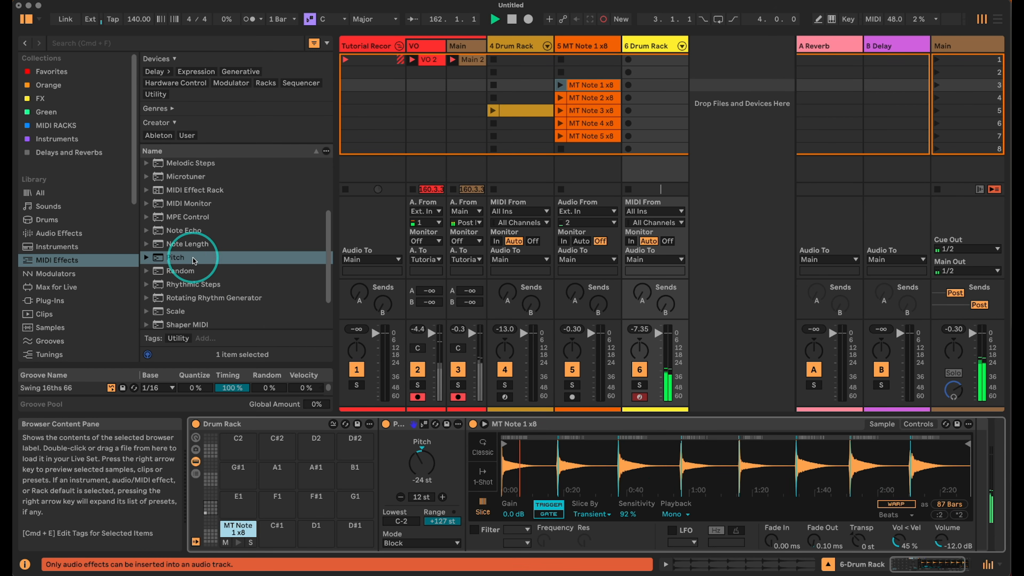
- Insert the Random MIDI effect after Pitch with 7 choices and 100% chance, and preview the C1 pad repeatedly
click(181, 271)
drag(180, 272, 483, 448)
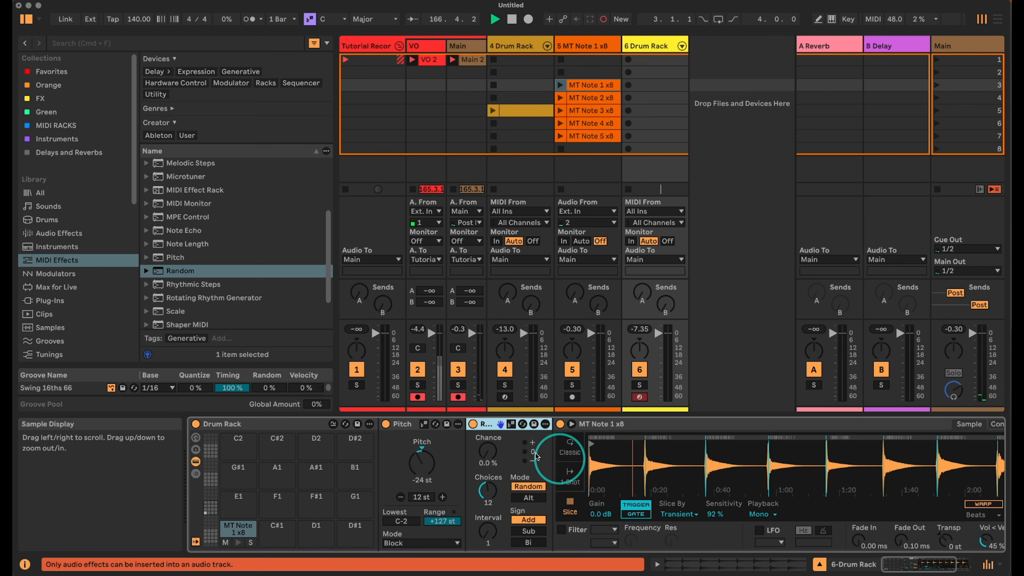
drag(909, 565, 915, 566)
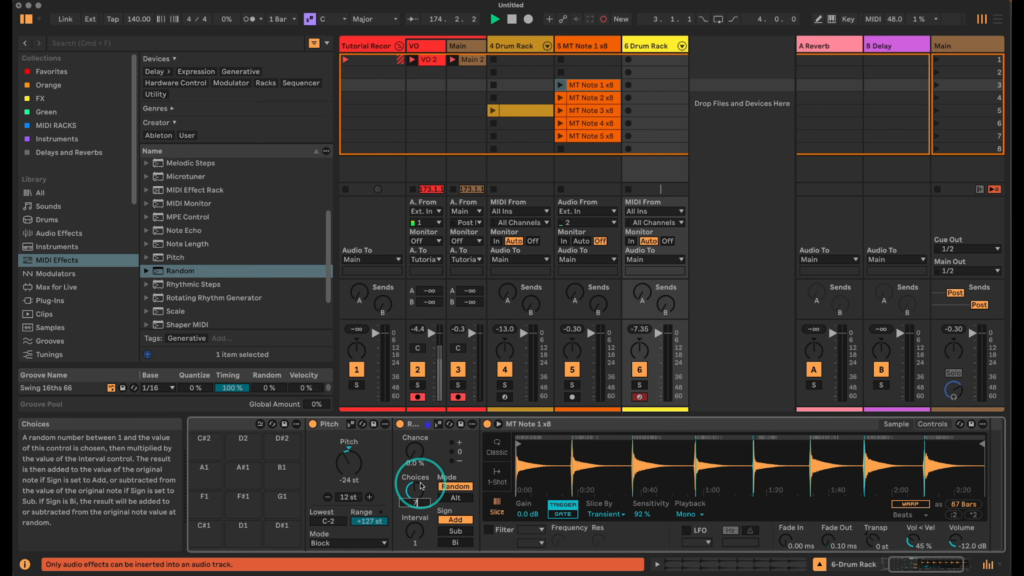
key(Return)
drag(414, 457, 413, 447)
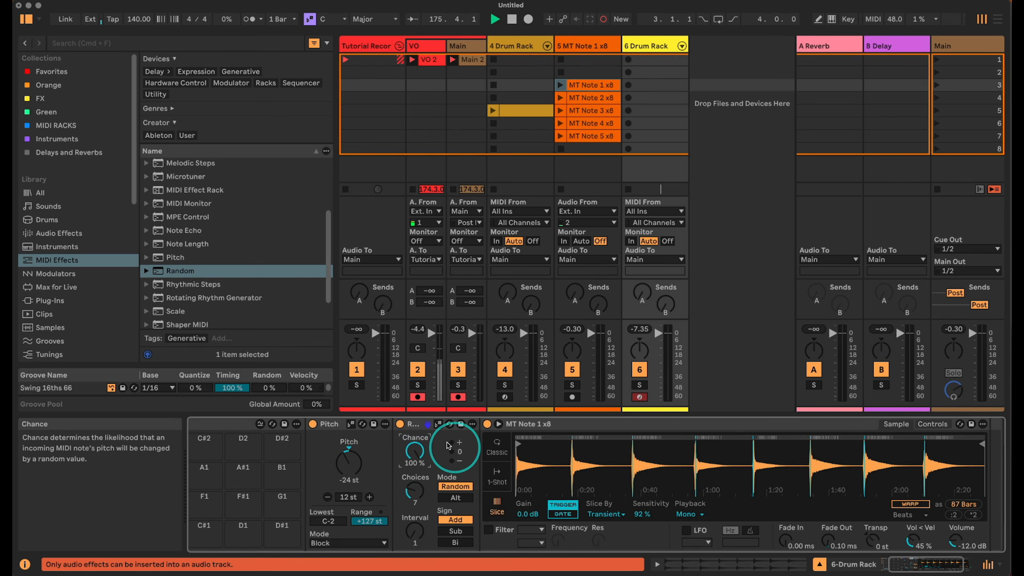
drag(915, 562, 907, 562)
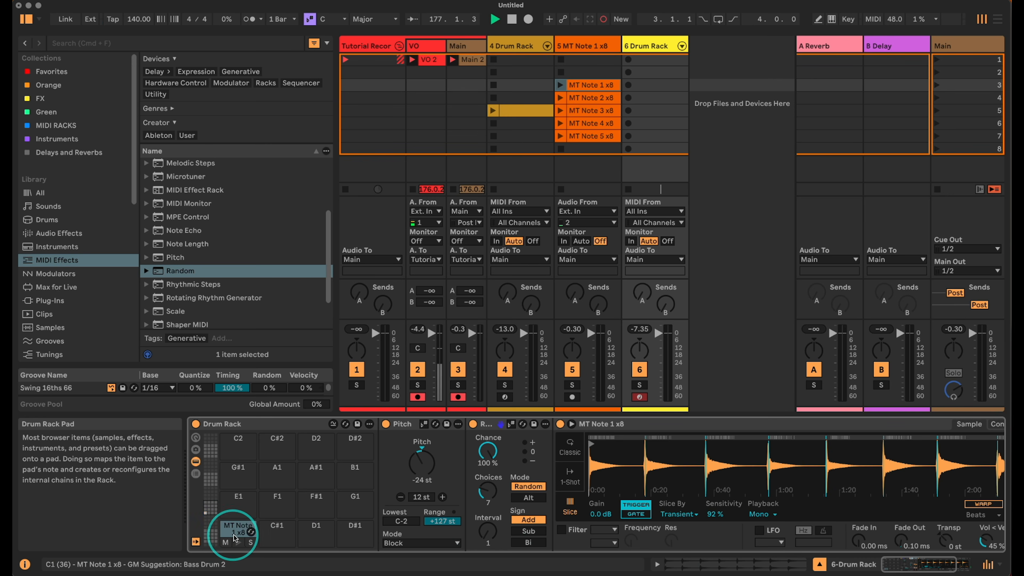
click(238, 542)
click(238, 541)
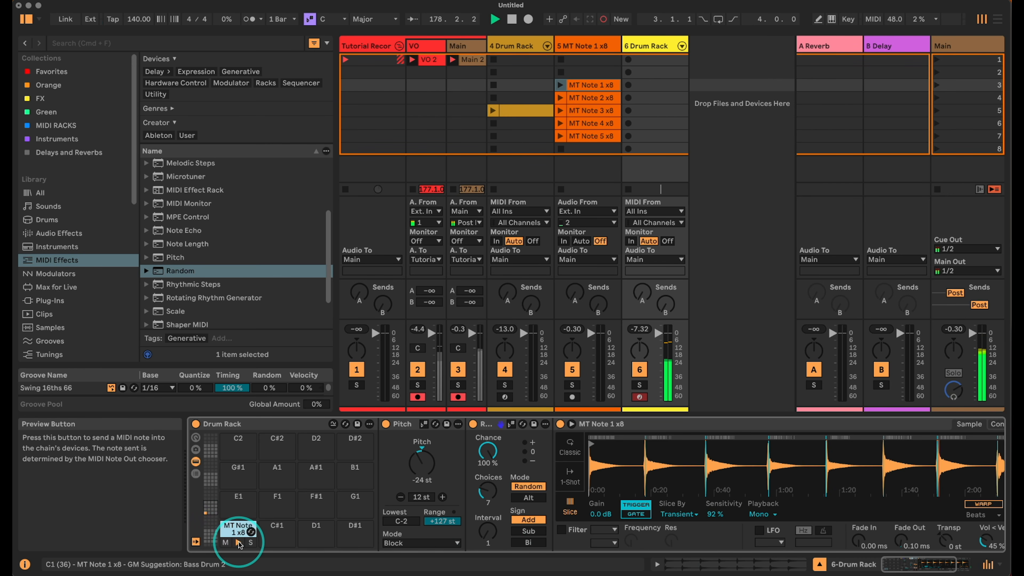
click(238, 541)
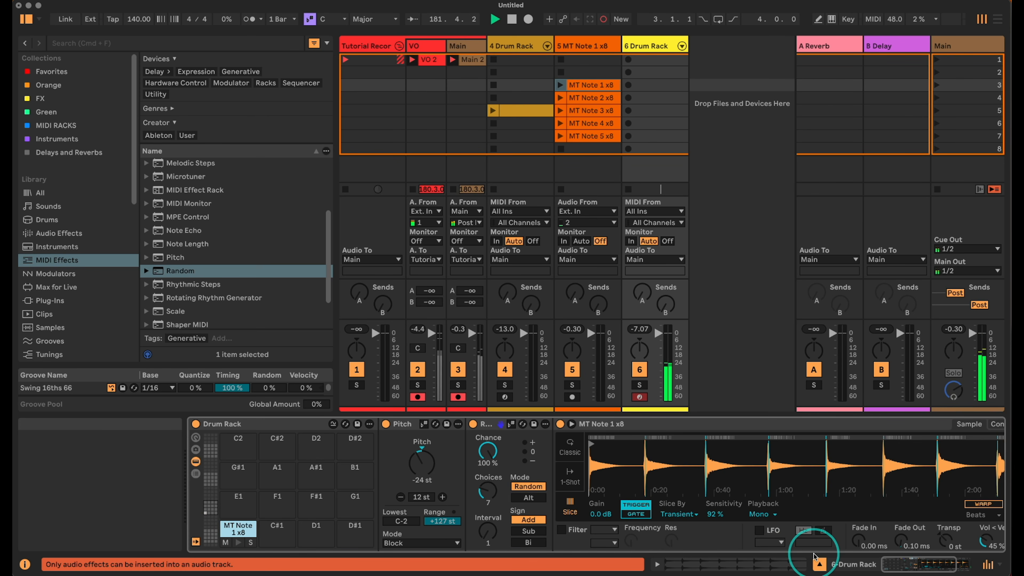
- Set the MT Note 1 x8 sampler's slice playback to Poly and its random pan amount to 19%
click(761, 514)
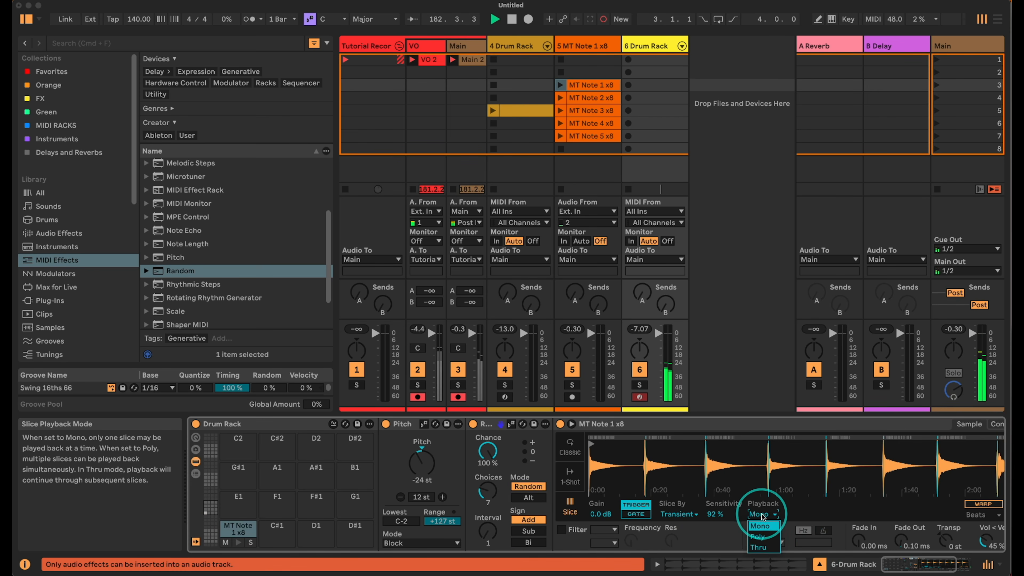
click(764, 538)
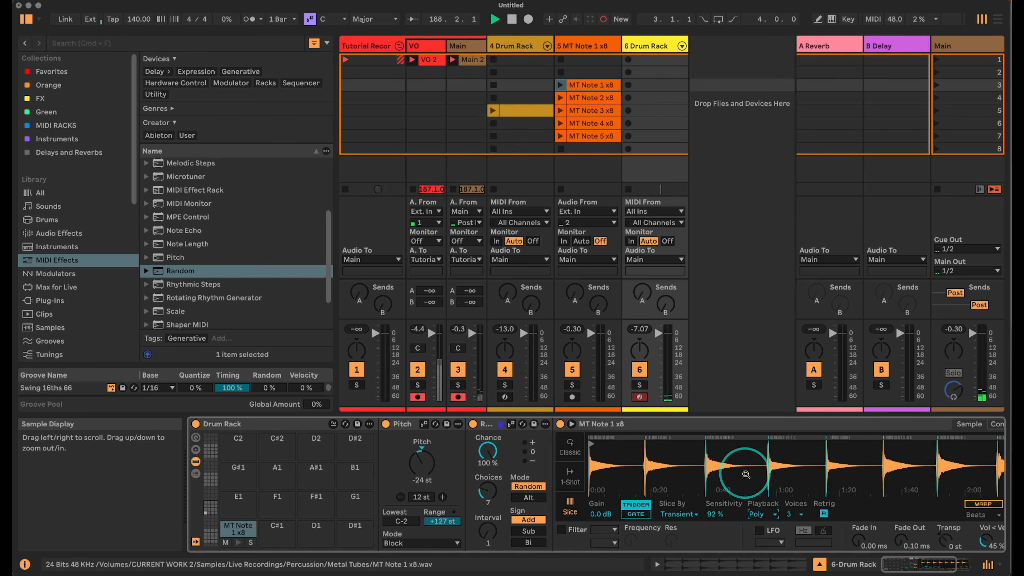
drag(902, 565, 910, 565)
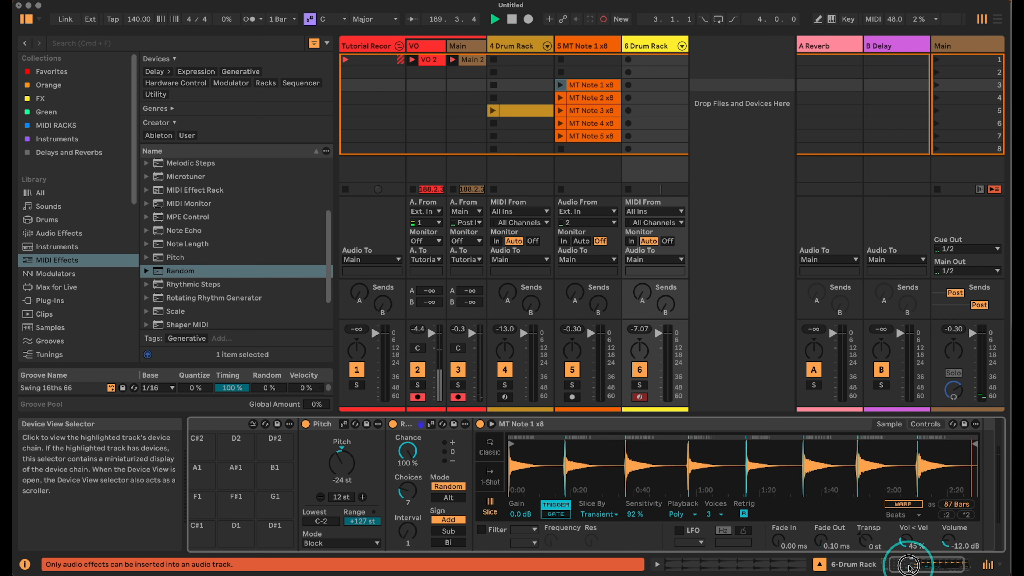
click(926, 423)
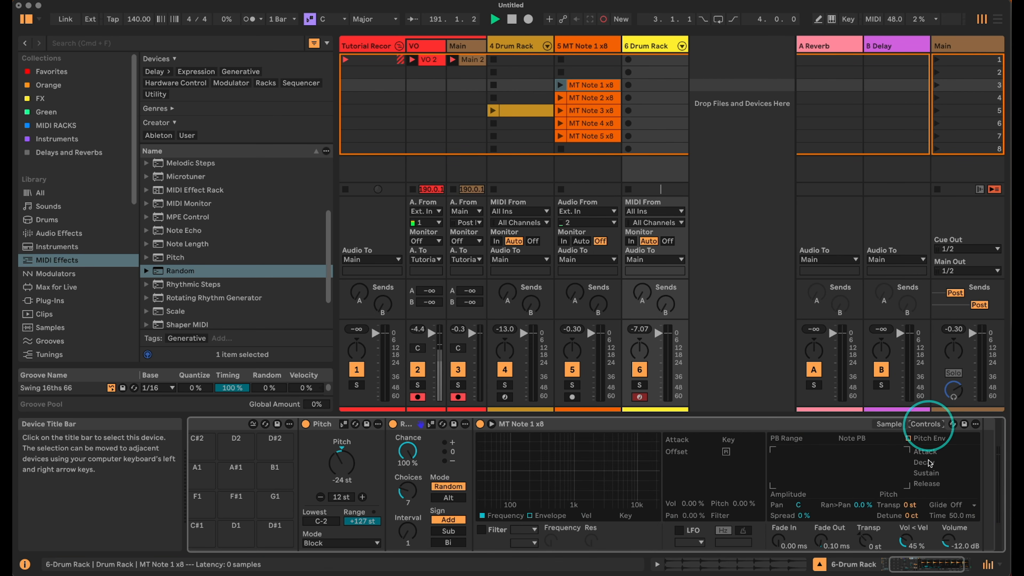
click(862, 507)
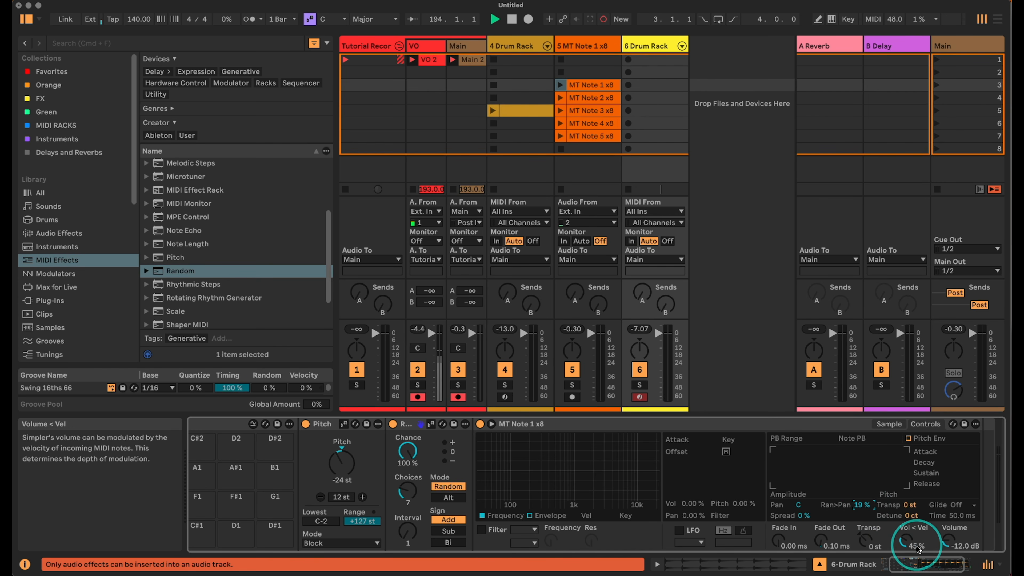
- Return the MT Note 1 x8 sampler to its sample view and enable its filter
drag(919, 565, 907, 562)
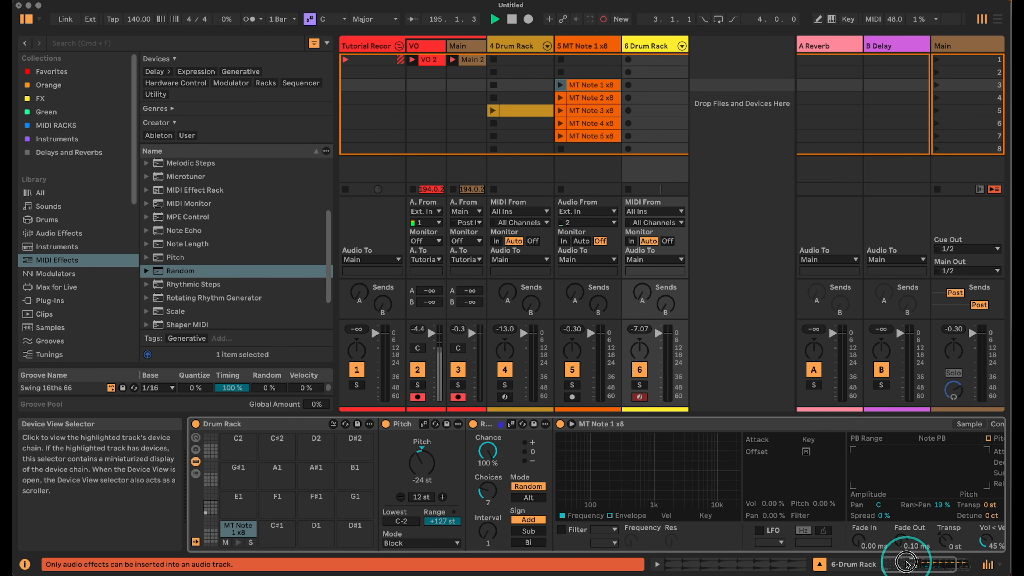
click(967, 424)
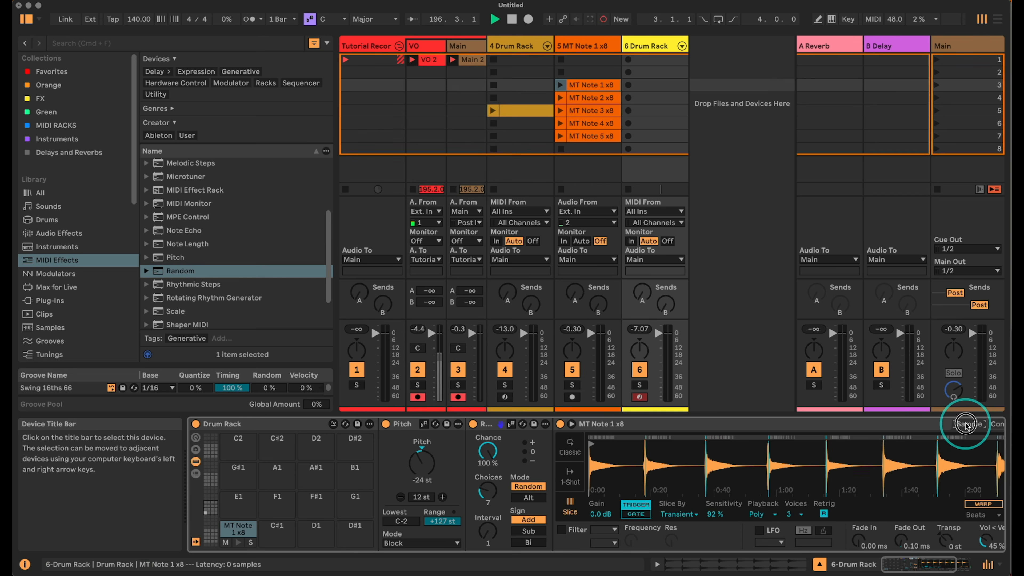
click(562, 530)
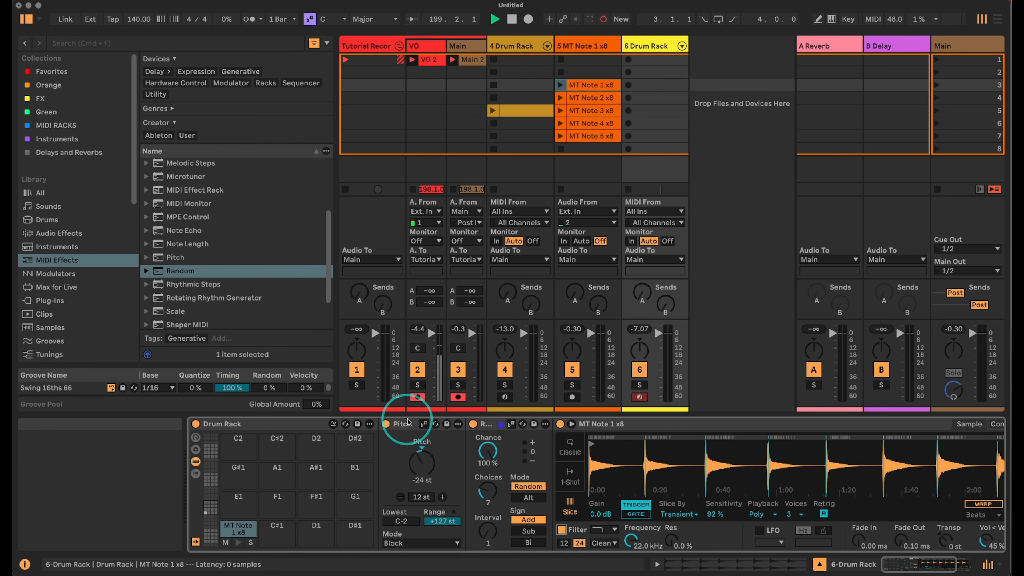
- Group the Pitch, Random and MT Note 1 x8 devices into an Instrument Rack
click(632, 425)
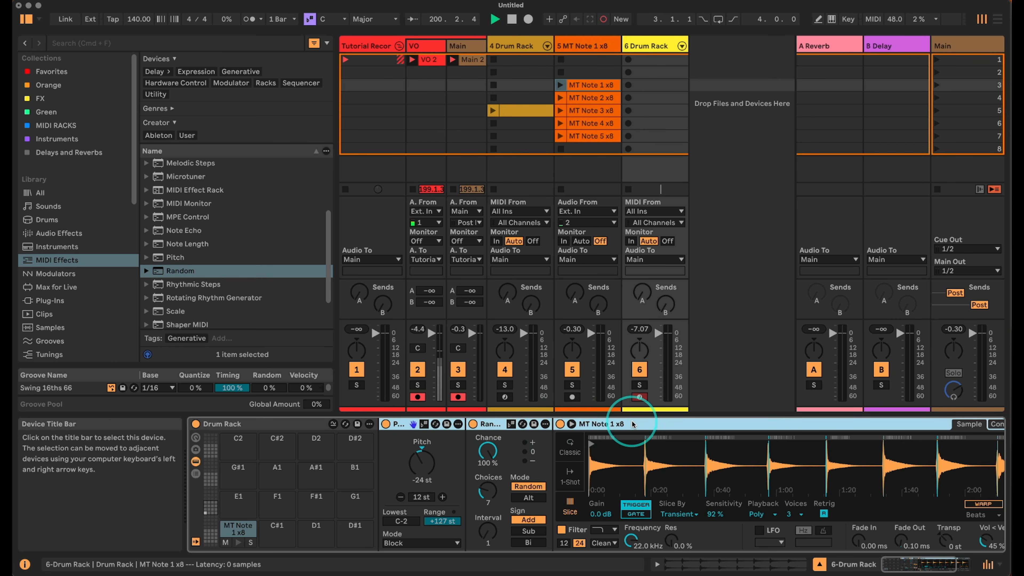
key(super+g)
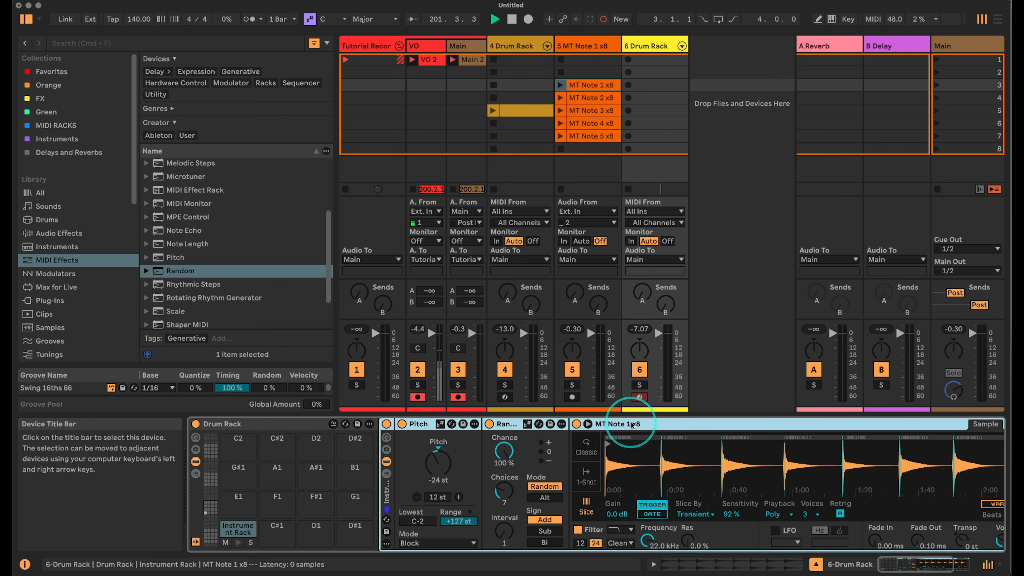
- Map the MT Note 1 x8 sampler's filter frequency to Macro 1 and set its transpose to -12 st
right_click(647, 540)
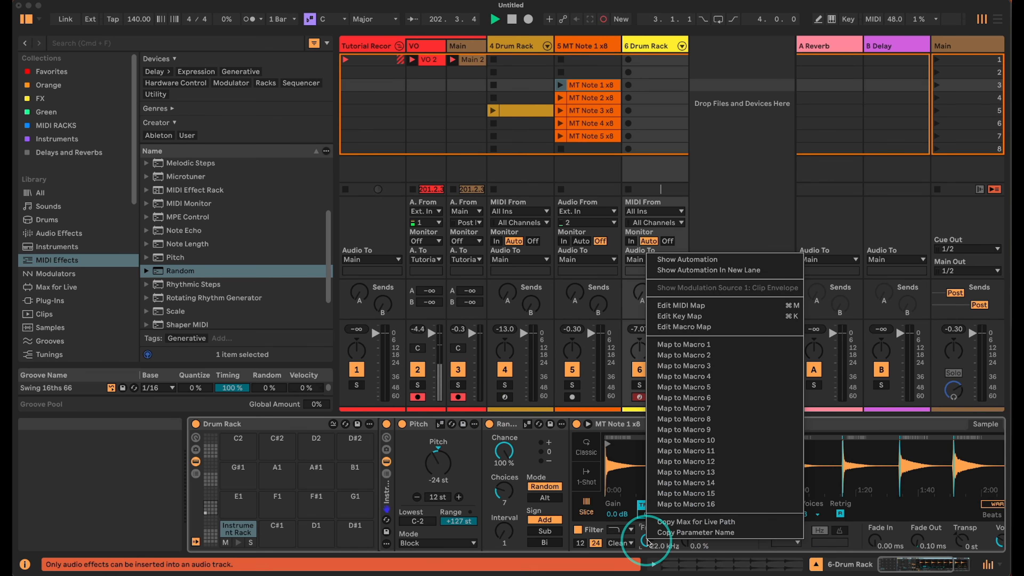
click(739, 348)
drag(875, 564, 914, 545)
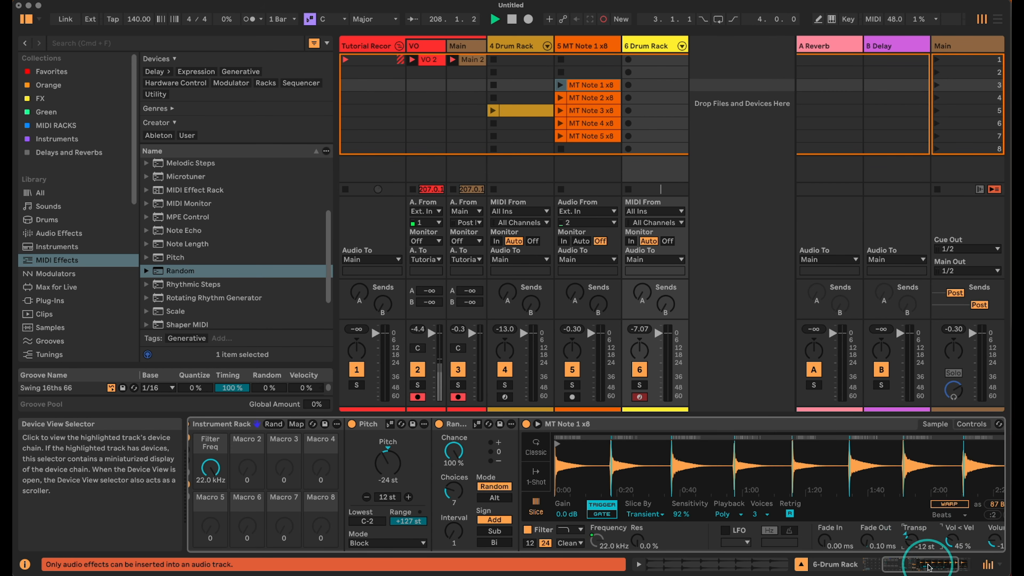
- Preview the C1 pad and map the MT Note 1 x8 sampler's Fade In to Macro 2 of the Instrument Rack
drag(919, 565, 888, 564)
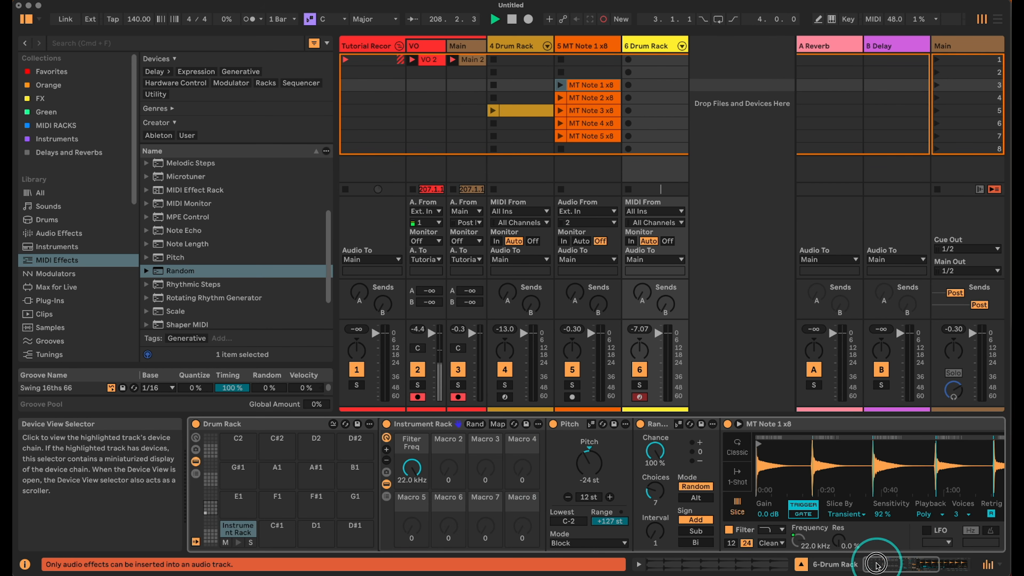
click(239, 544)
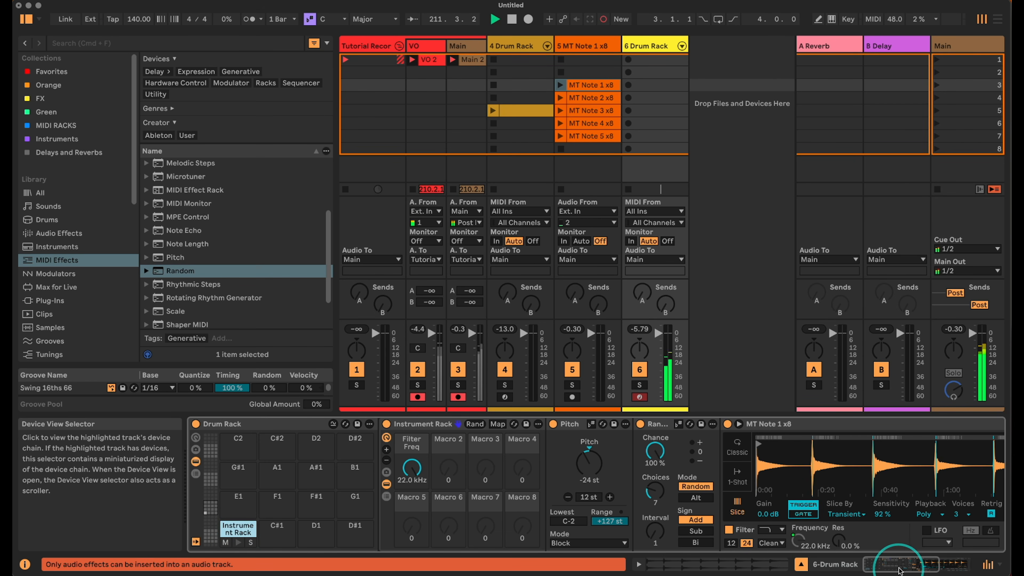
drag(899, 567, 916, 565)
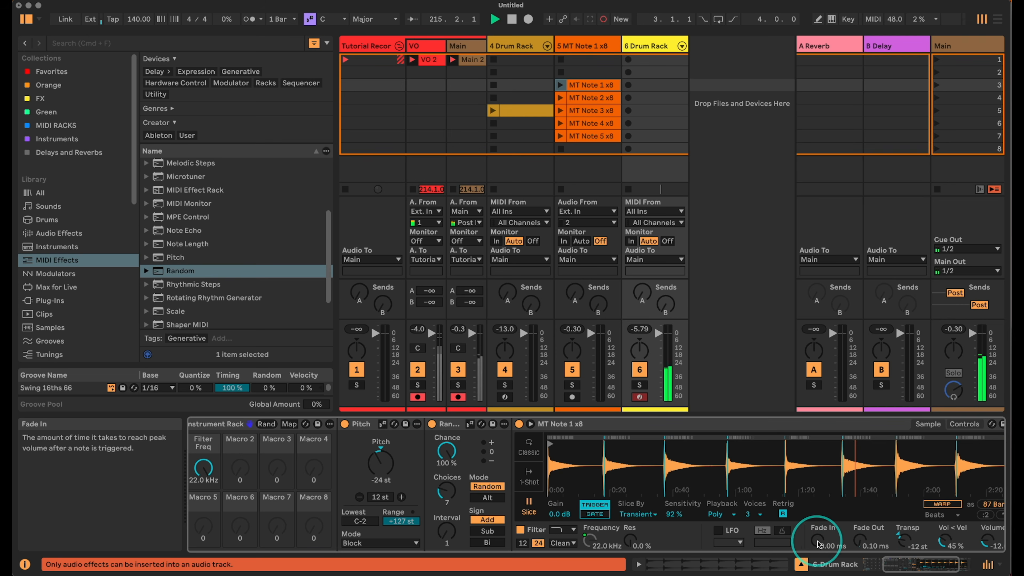
right_click(819, 540)
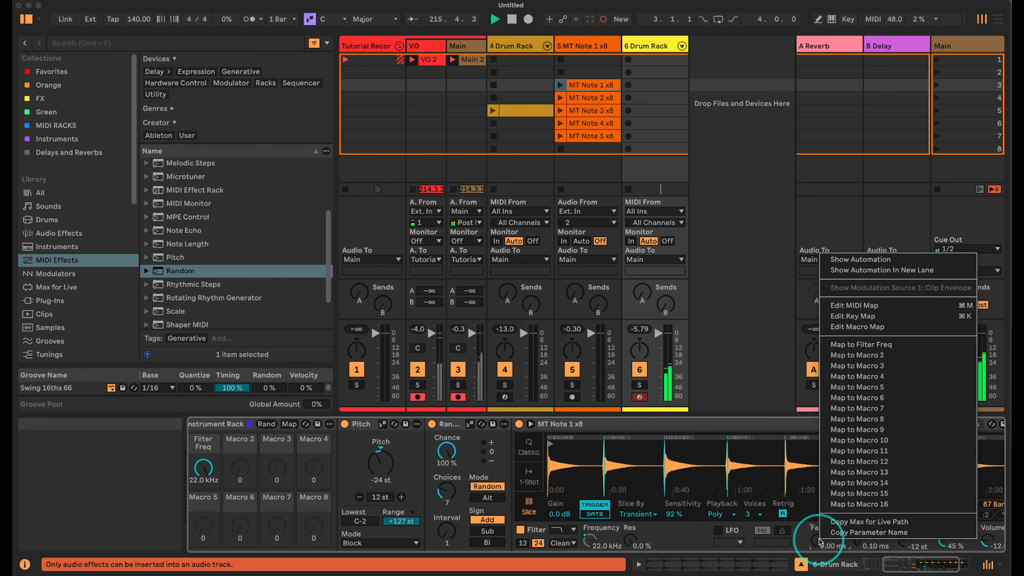
click(880, 355)
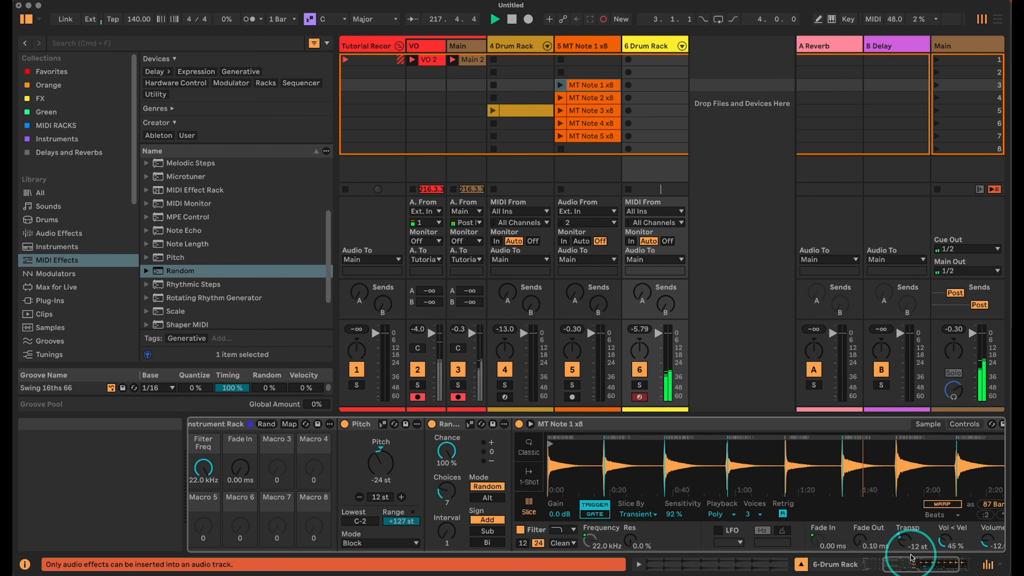
drag(911, 561, 913, 557)
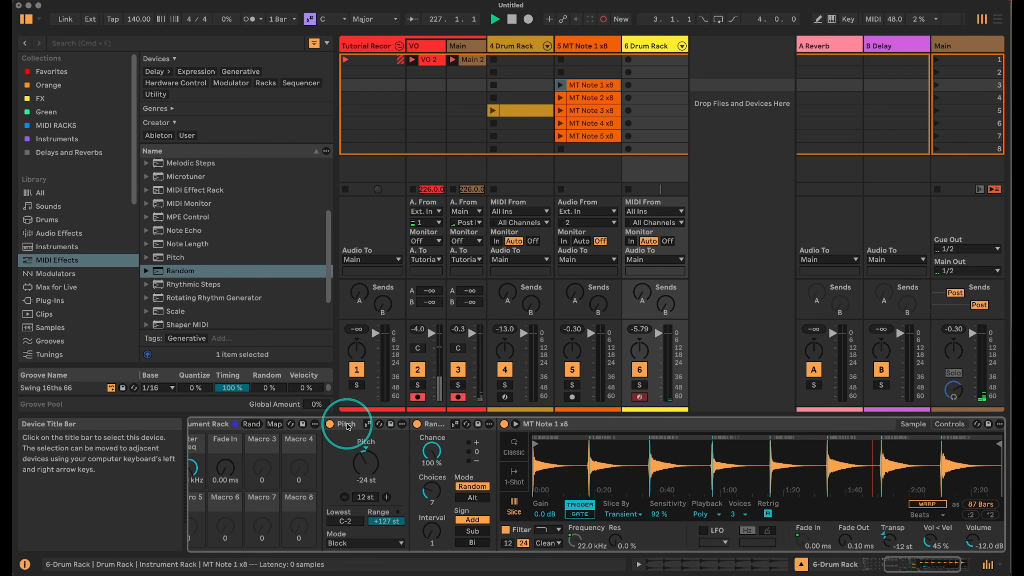
- Group Pitch, Random and the MT Note 1 x8 sampler into a nested Instrument Rack and show its chain list
drag(911, 560, 903, 561)
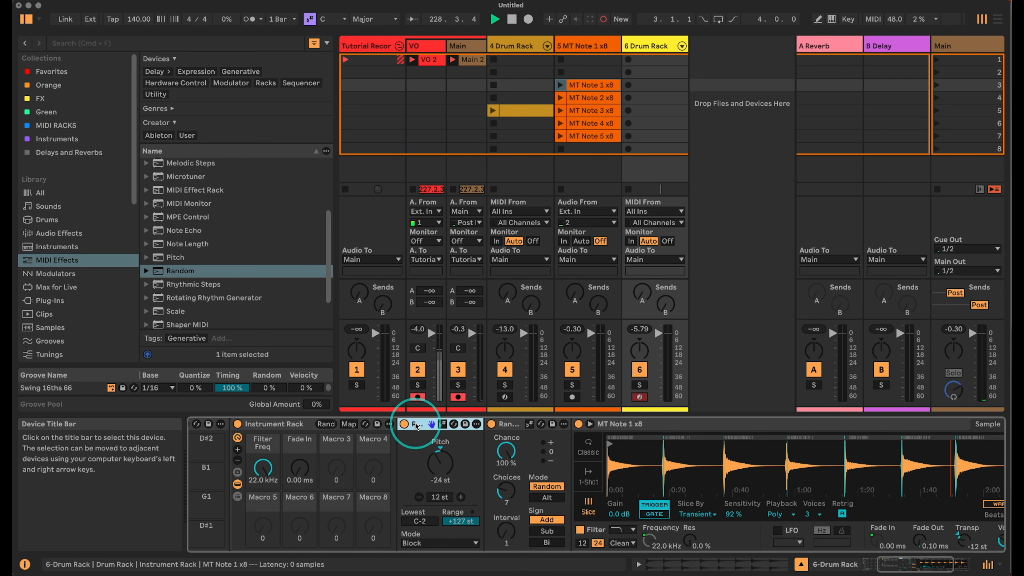
click(638, 427)
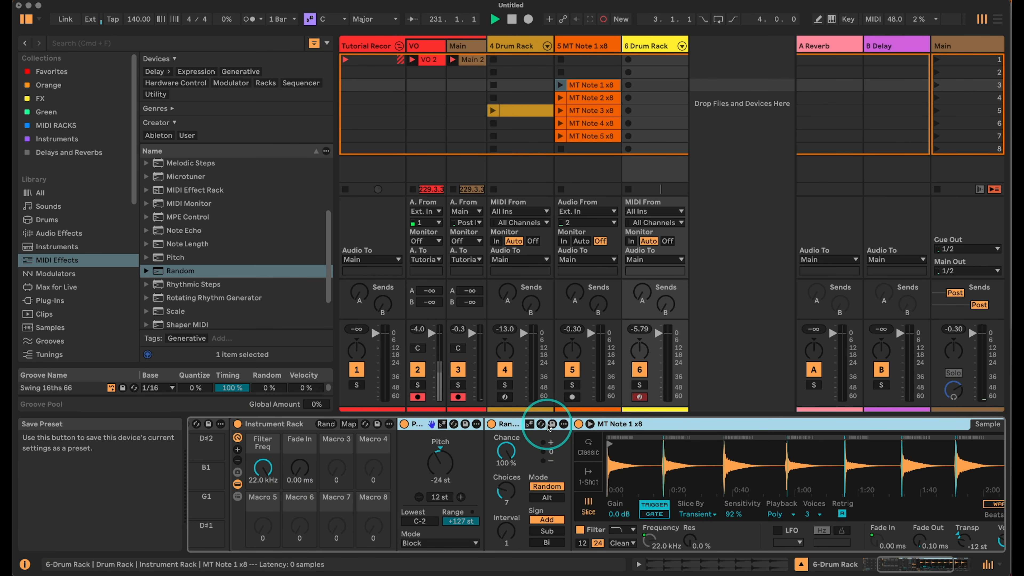
key(super+g)
click(405, 475)
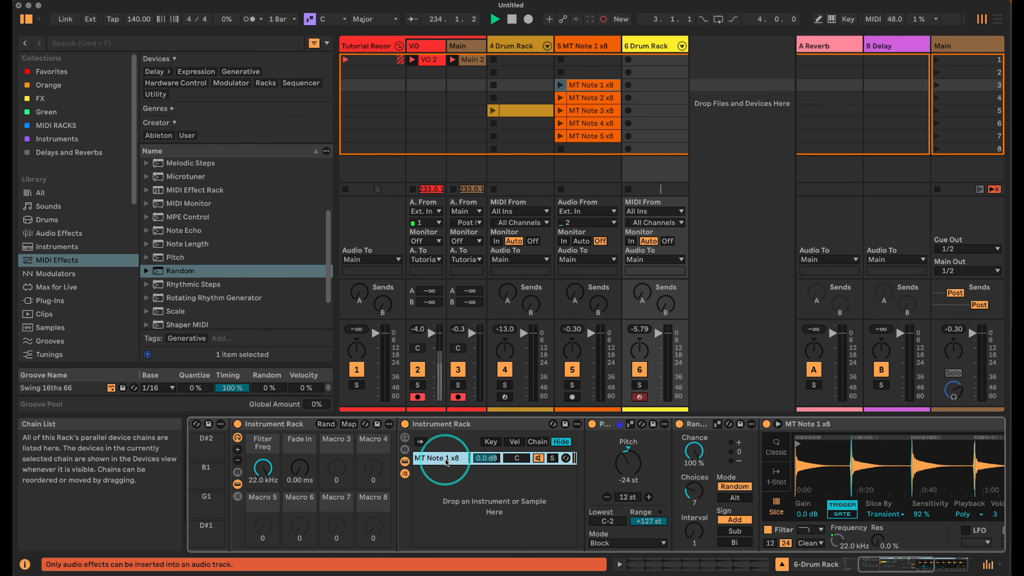
- Duplicate the MT Note 1 x8 chain, set the copy's transpose to -24 st and rename it Note 1 Down
key(super+d)
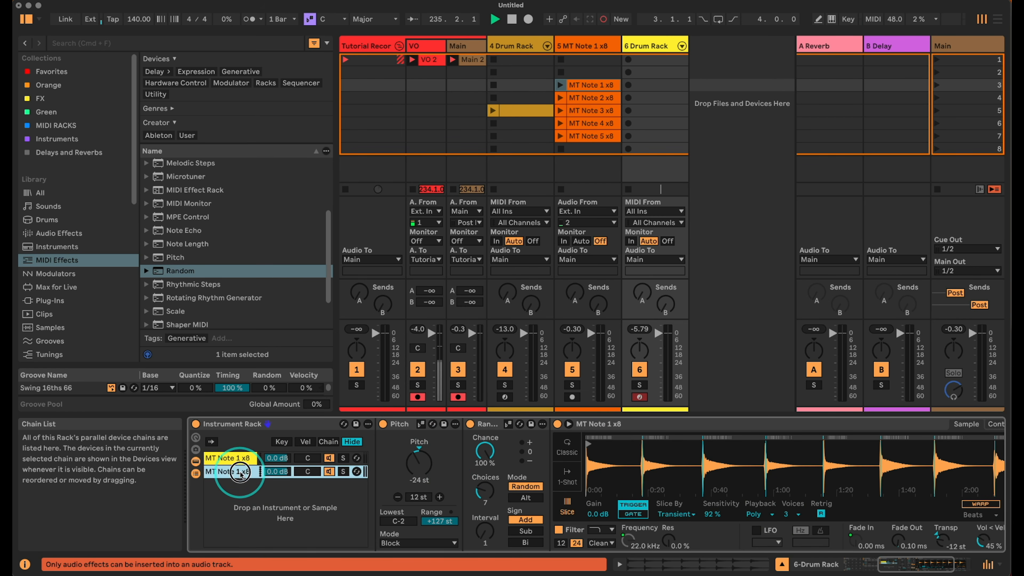
click(943, 539)
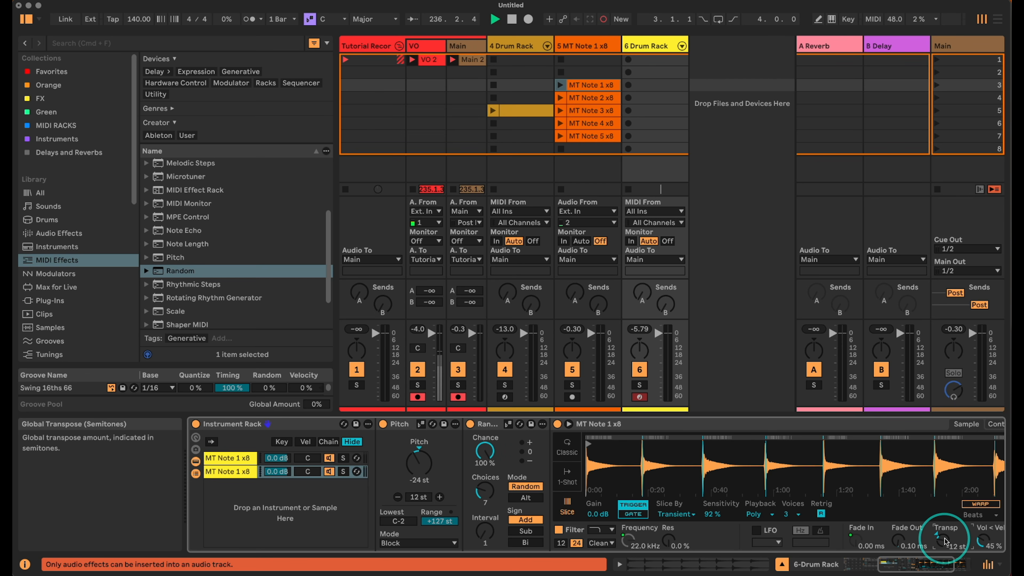
drag(947, 542, 946, 555)
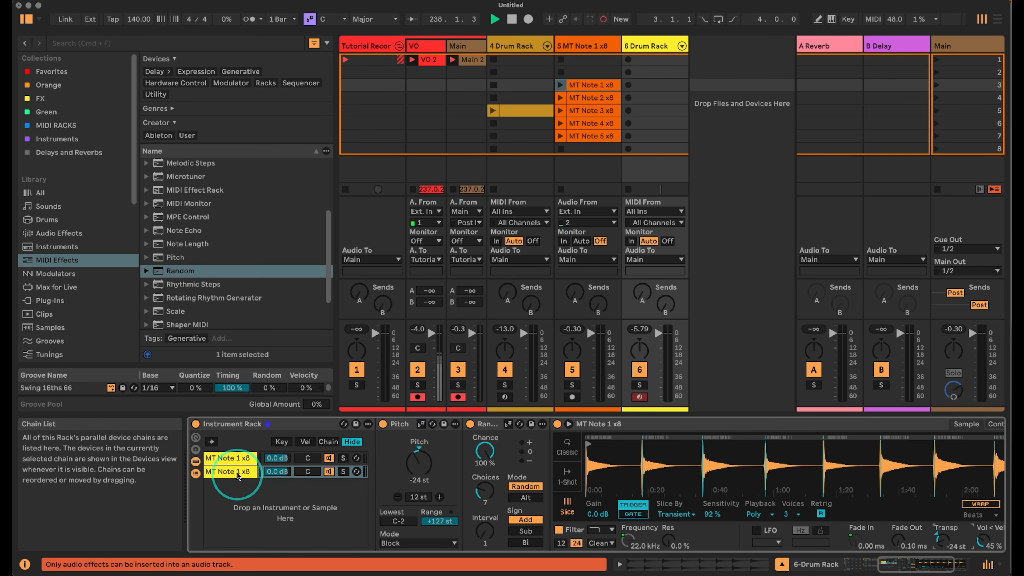
click(238, 476)
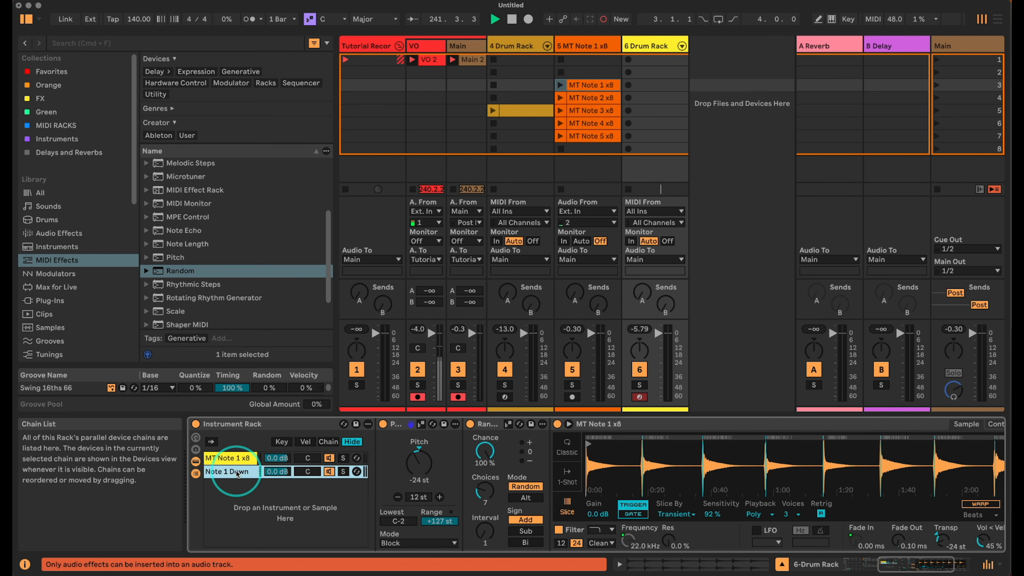
- Duplicate the Note 1 Down chain, reset the copy's transpose to 0 st and rename it Note 1 Up
key(super+d)
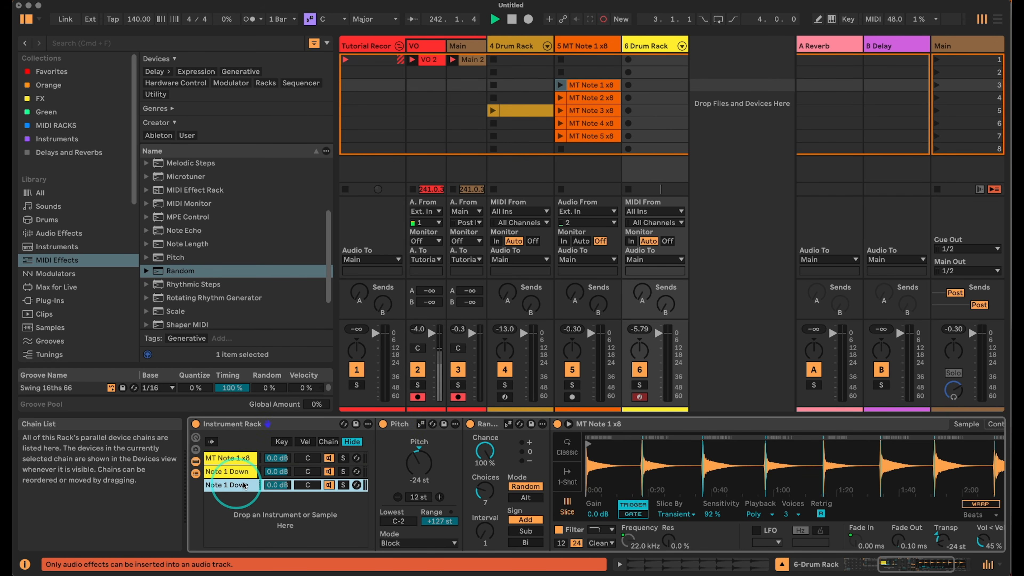
double_click(945, 540)
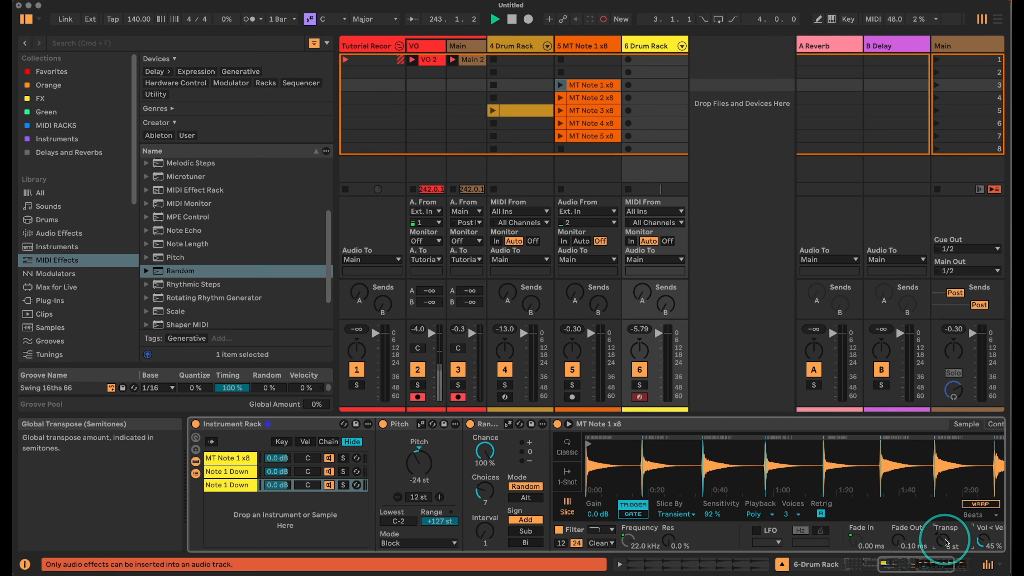
click(239, 486)
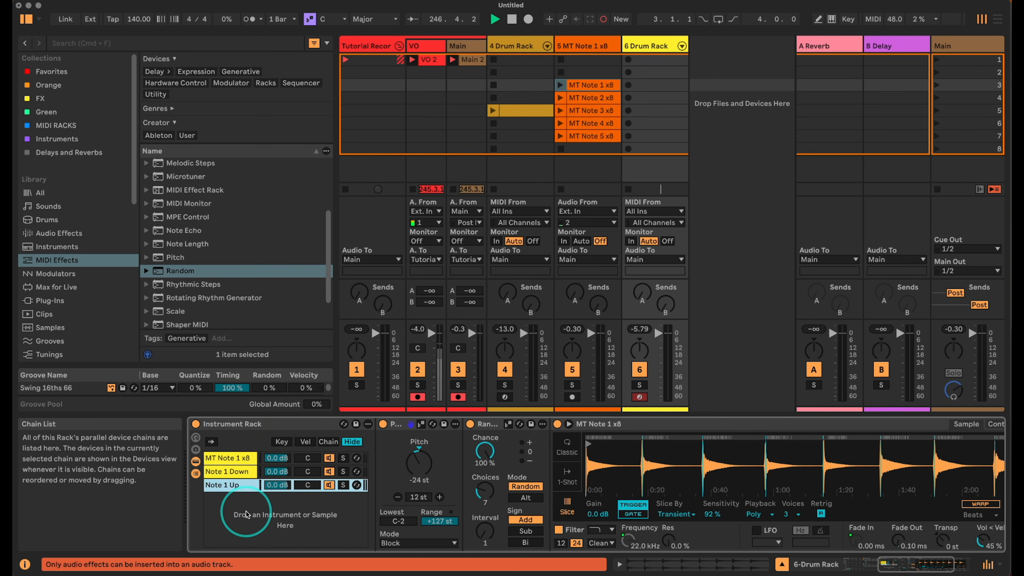
- Arrange the chain select zones of MT Note 1 x8, Note 1 Down and Note 1 Up one after another from 0
click(898, 562)
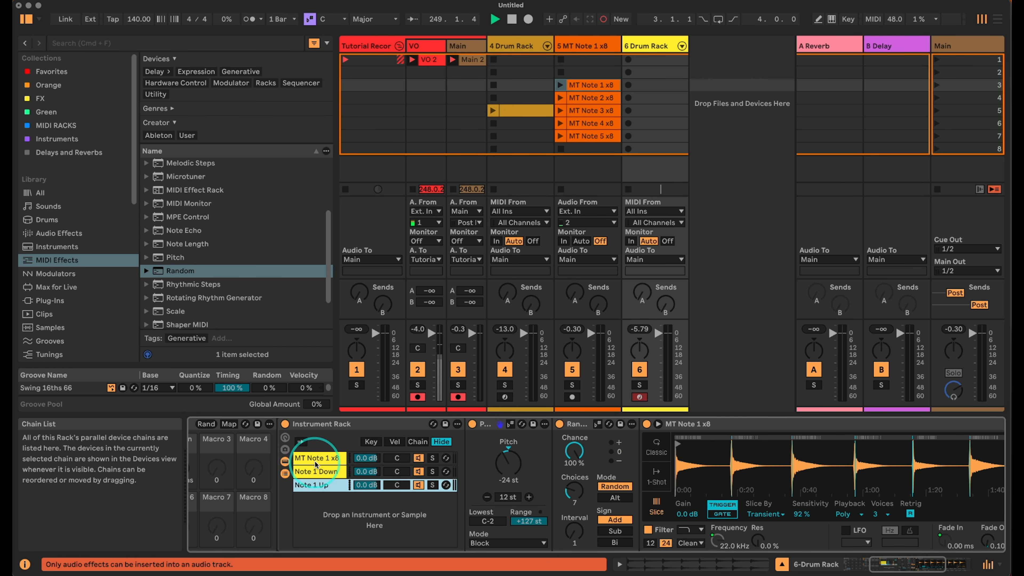
click(298, 457)
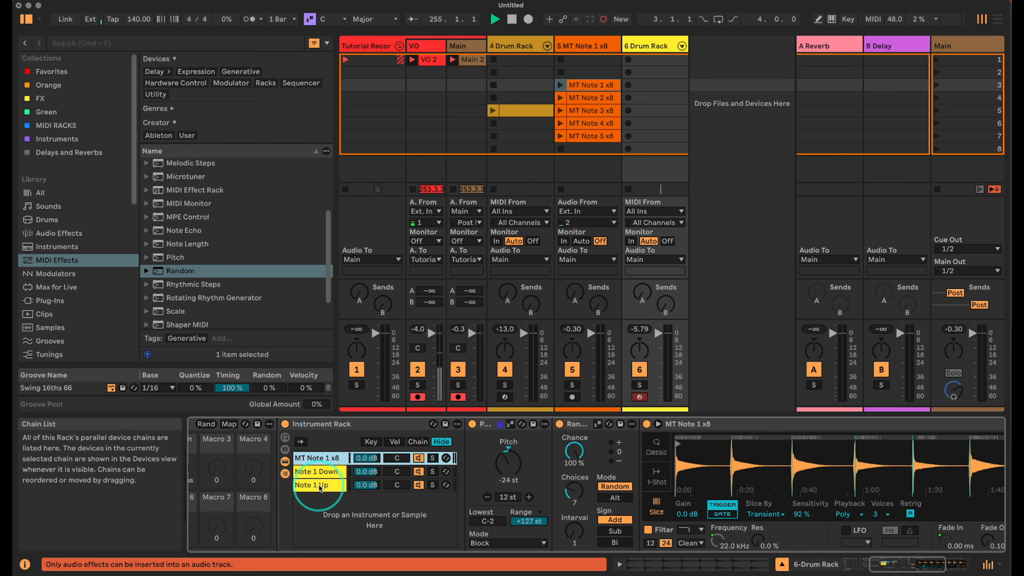
click(419, 442)
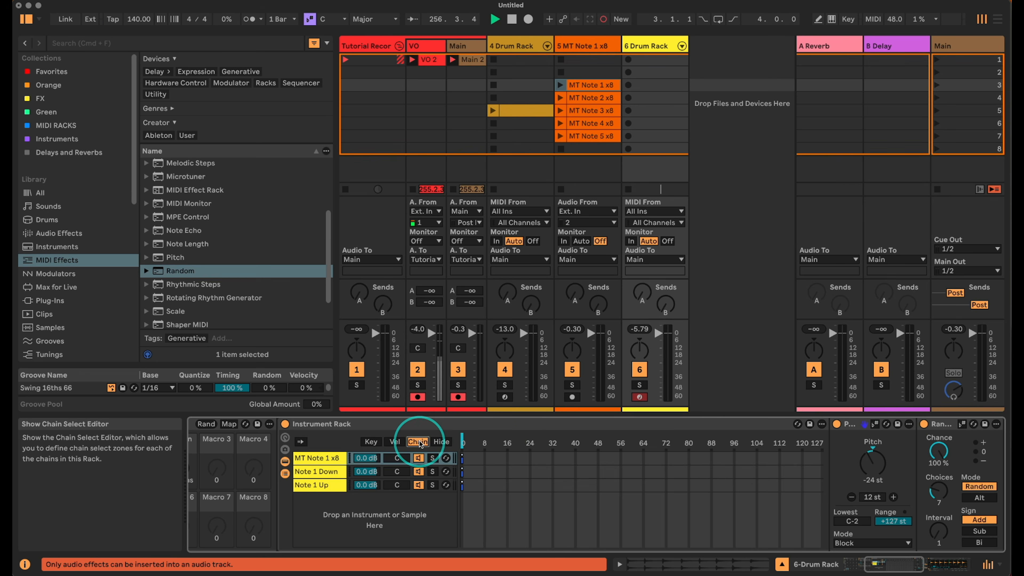
click(466, 459)
drag(467, 459, 466, 458)
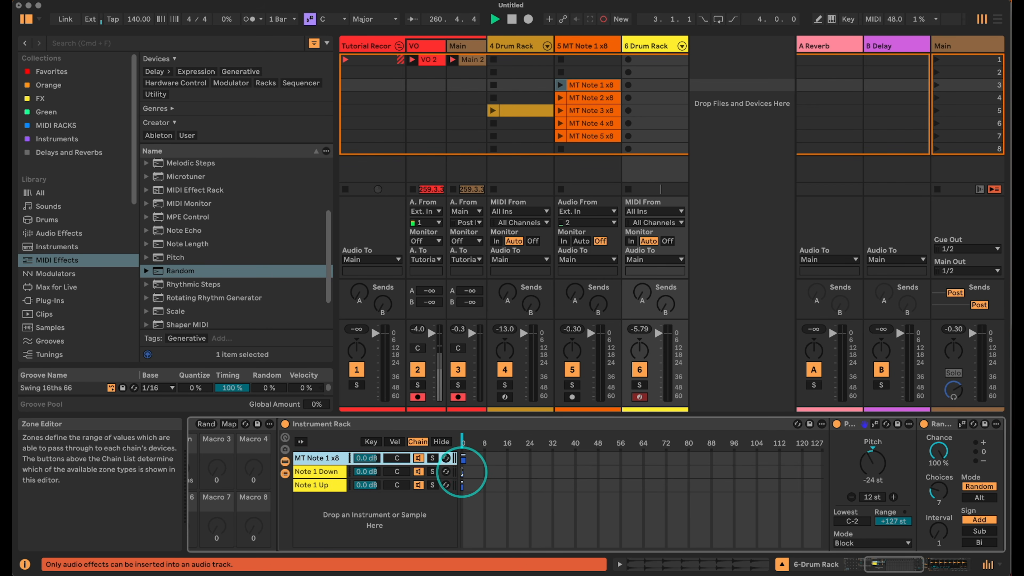
click(467, 471)
drag(469, 472, 470, 472)
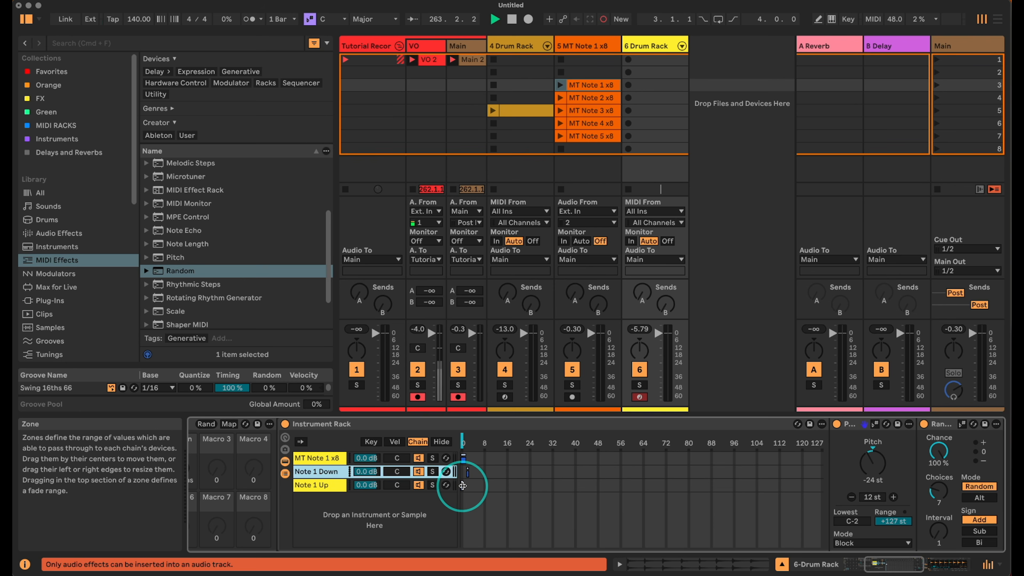
drag(464, 485, 509, 490)
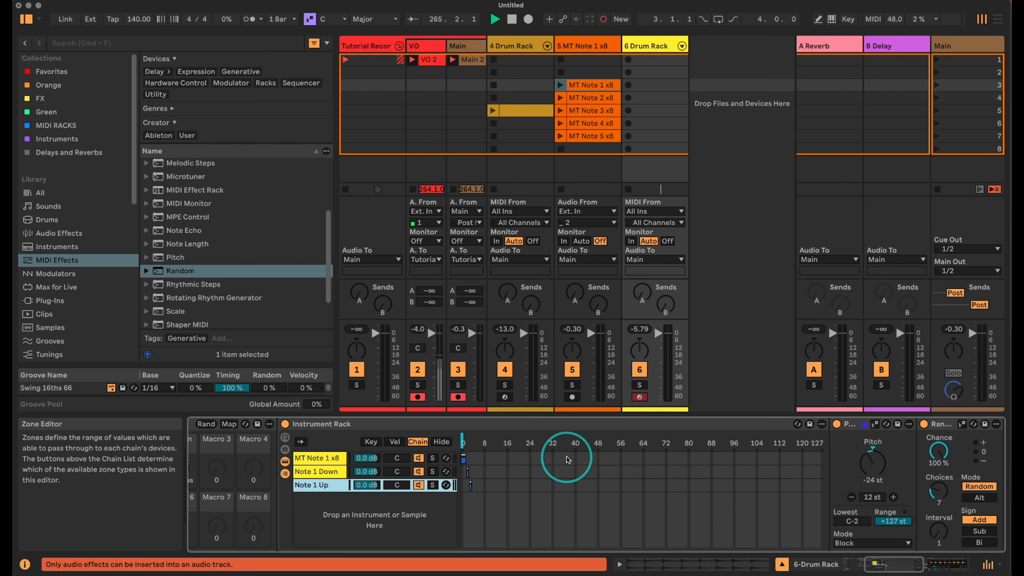
- Map the nested Instrument Rack's chain selector to Macro 8
drag(910, 564, 890, 564)
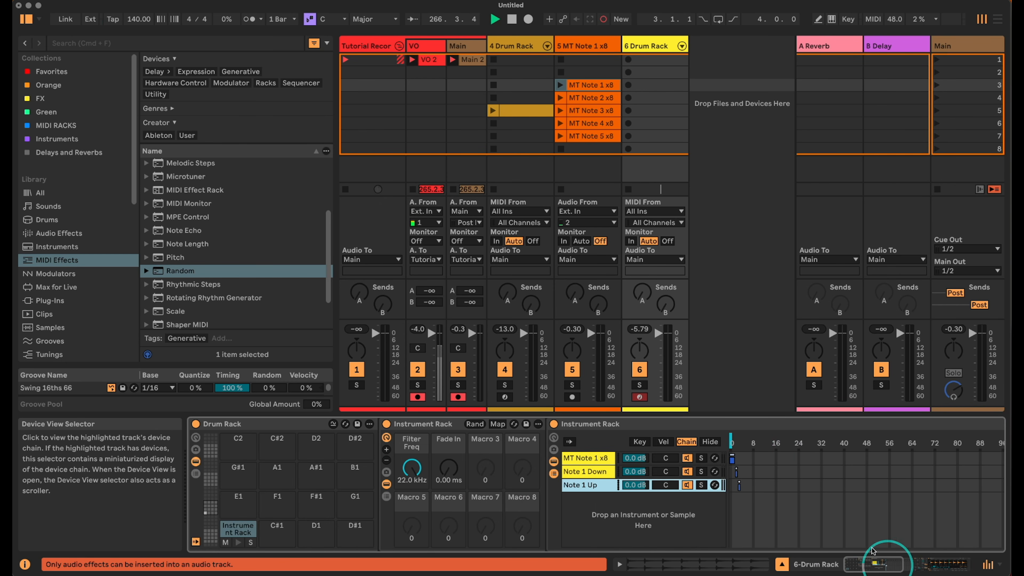
right_click(732, 441)
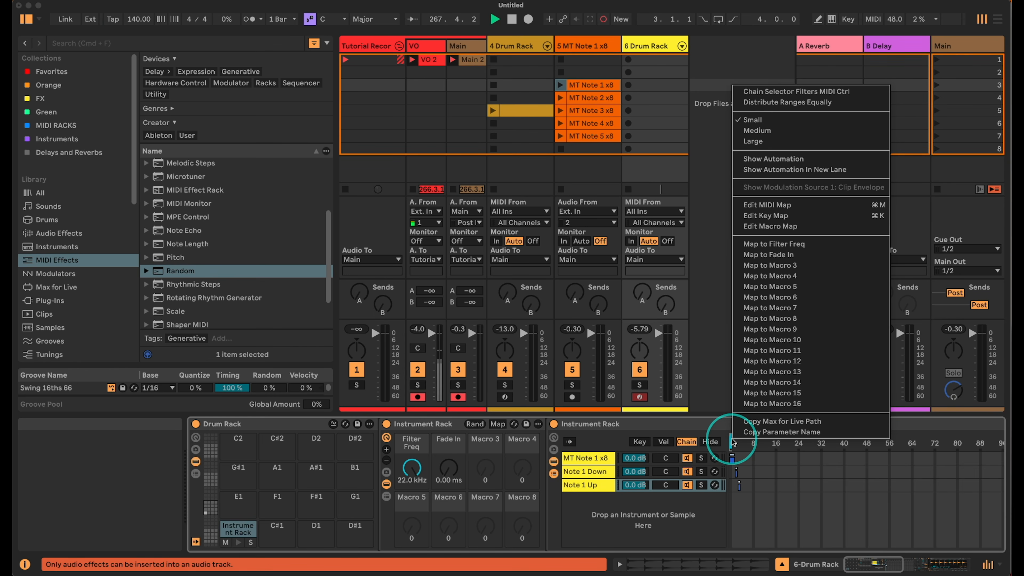
click(846, 318)
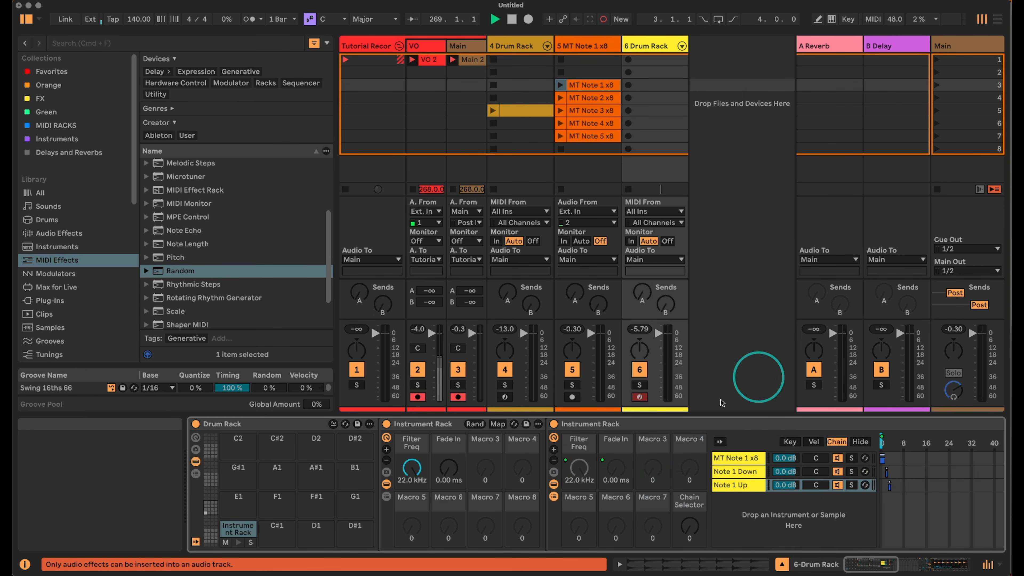
- Try out the Chain Selector macro and limit its mapping range to a maximum of 3
scroll(737, 516, right, 4)
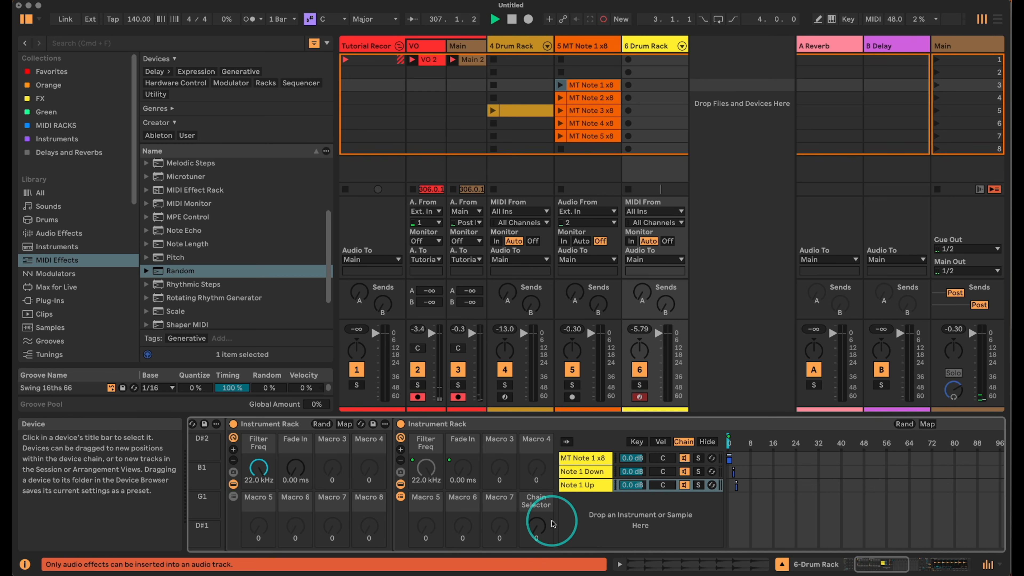
mouse_move(537, 525)
mouse_down()
mouse_move(532, 537)
mouse_move(526, 527)
mouse_up()
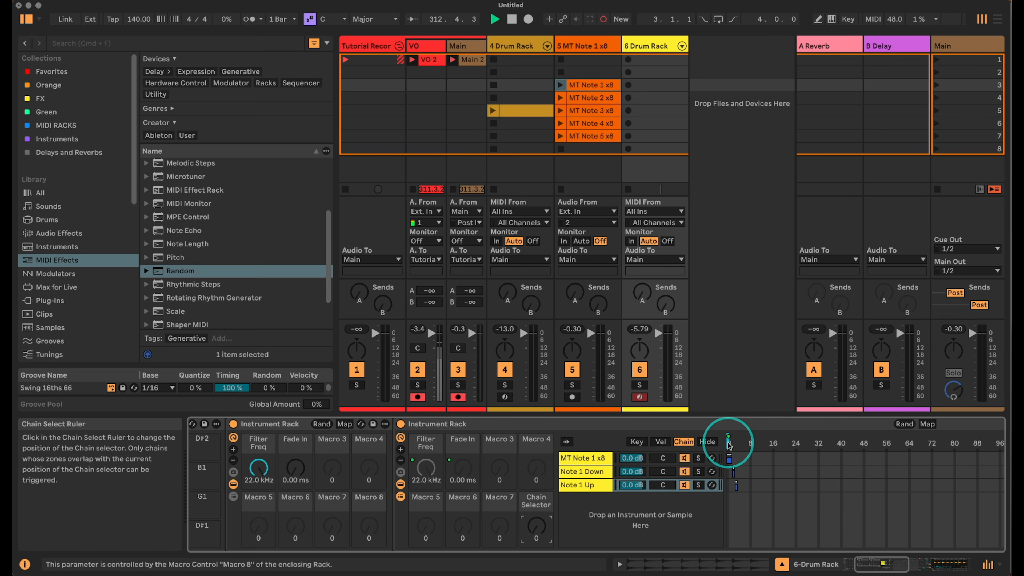
click(928, 426)
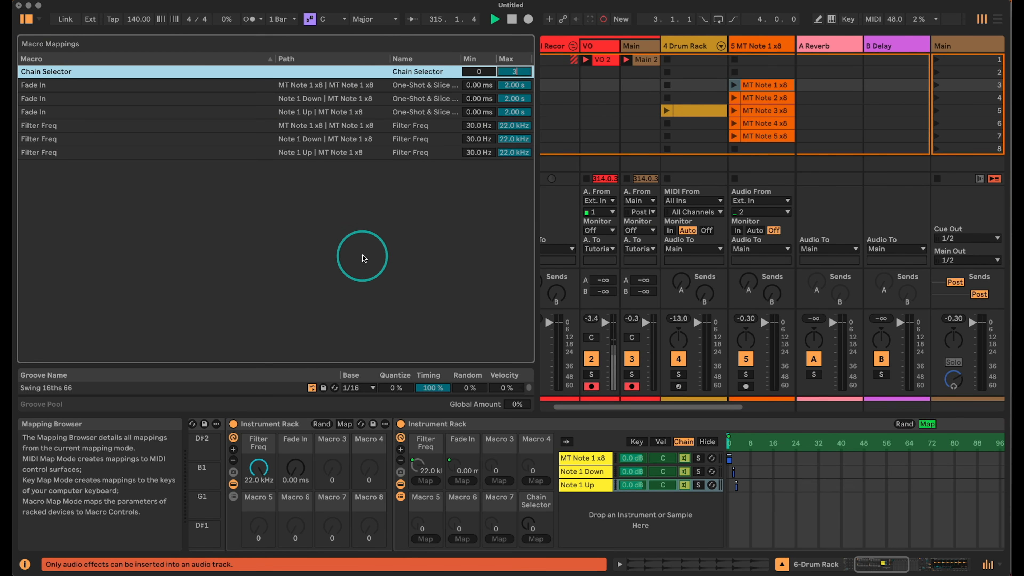
click(928, 424)
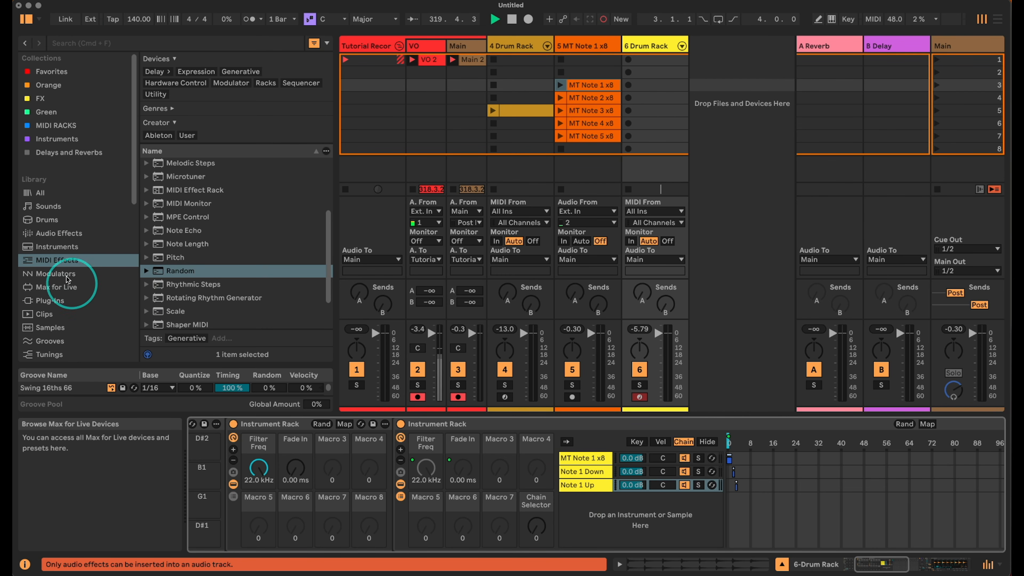
- Insert the Expression Control MIDI effect in front of the nested Instrument Rack
scroll(209, 226, up, 5)
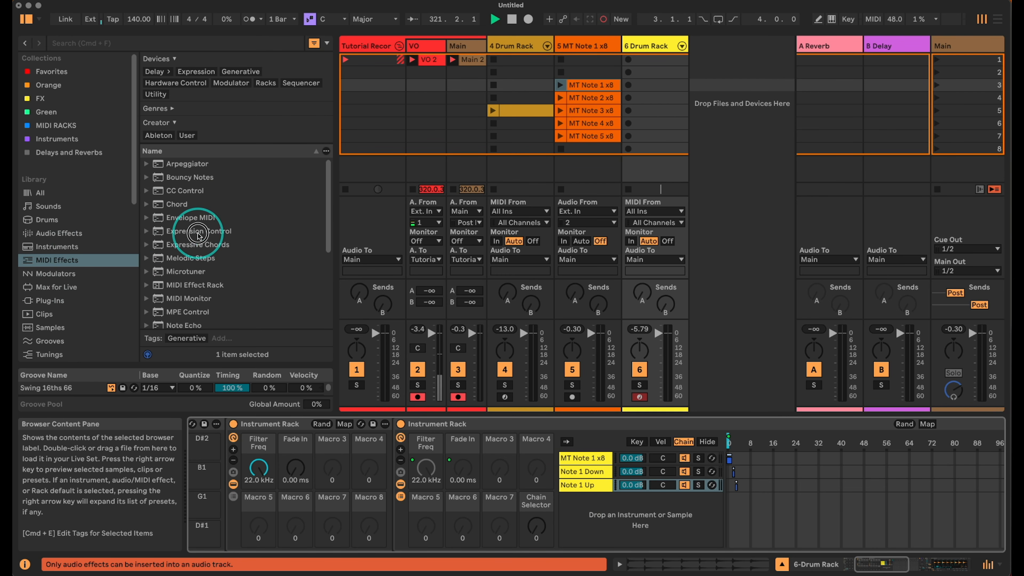
click(220, 232)
drag(307, 269, 398, 444)
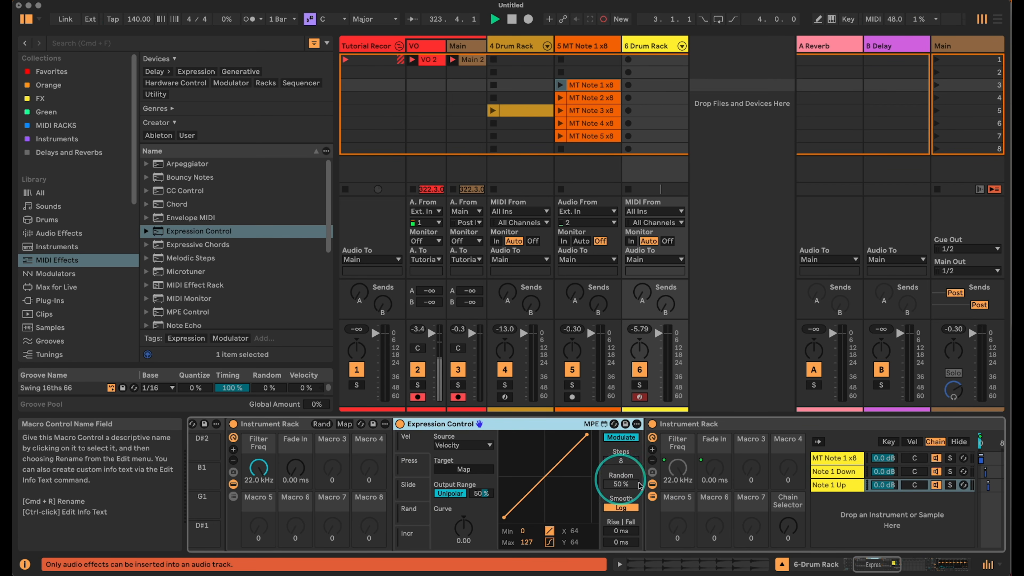
- Set the first Expression Control source to Random and its random amount to 100%
drag(873, 567, 878, 570)
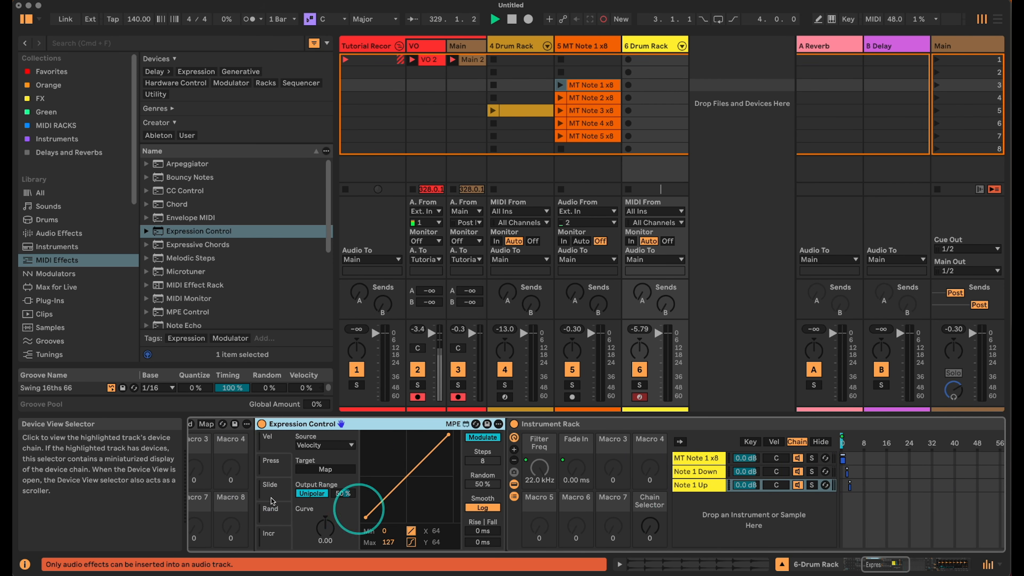
click(326, 446)
click(308, 524)
drag(482, 484, 484, 430)
click(484, 507)
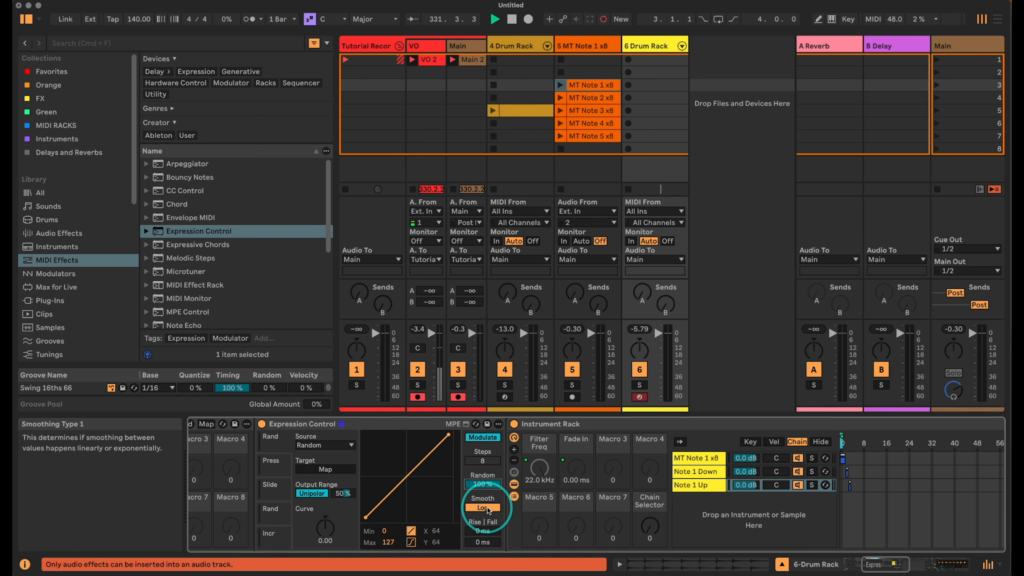
- Set the Expression Control output range to 100%, target it at the nested rack's Chain Selector macro, and fold the device
drag(349, 494, 345, 465)
click(327, 470)
click(650, 526)
drag(887, 564, 860, 557)
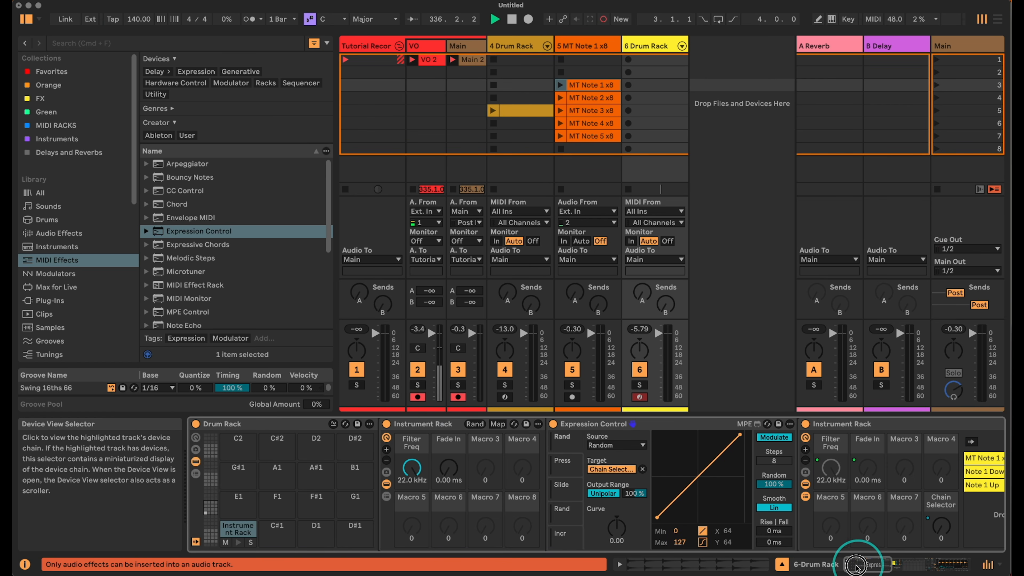
double_click(588, 428)
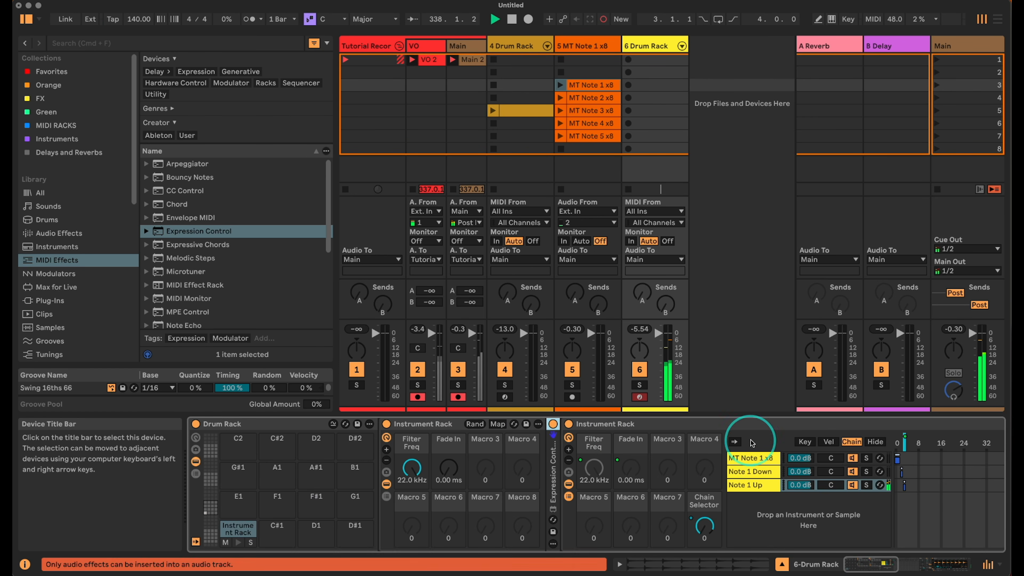
- Audition the C1 pad repeatedly and rename the nested rack's Chain Selector macro as Note 1 Selector
click(239, 543)
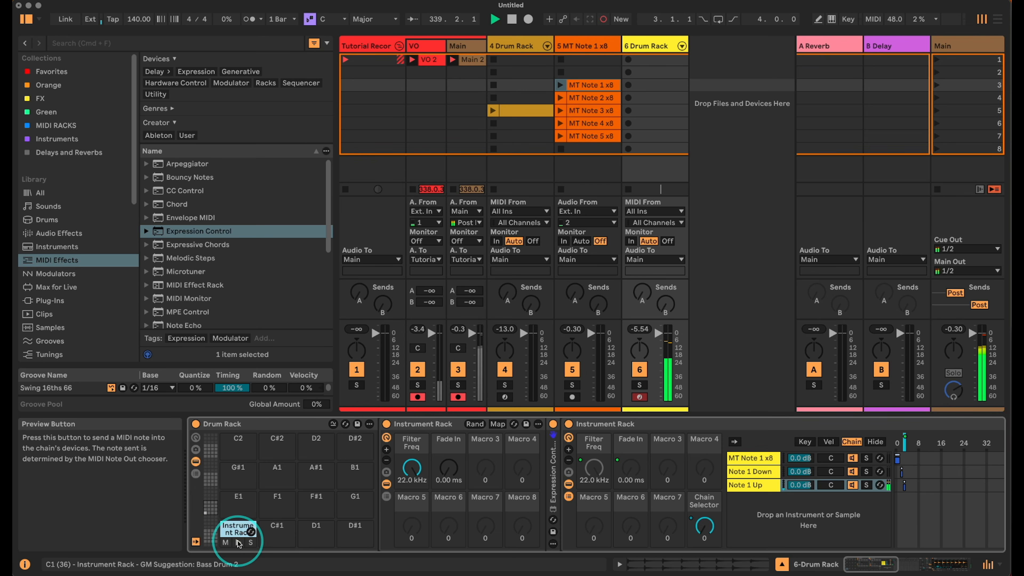
mouse_move(238, 541)
mouse_down()
mouse_move(783, 440)
mouse_move(888, 437)
mouse_move(257, 538)
mouse_up()
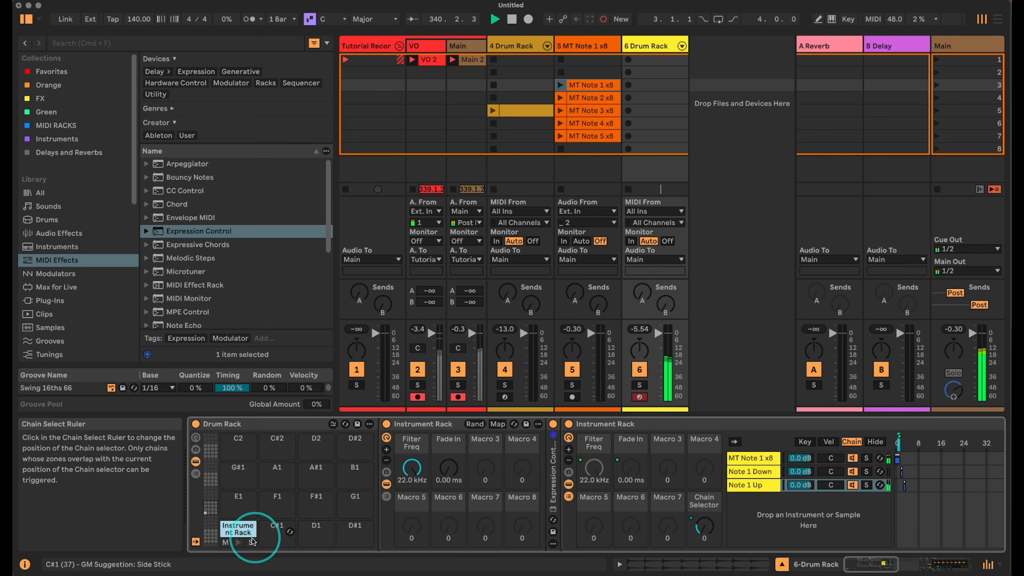
click(239, 542)
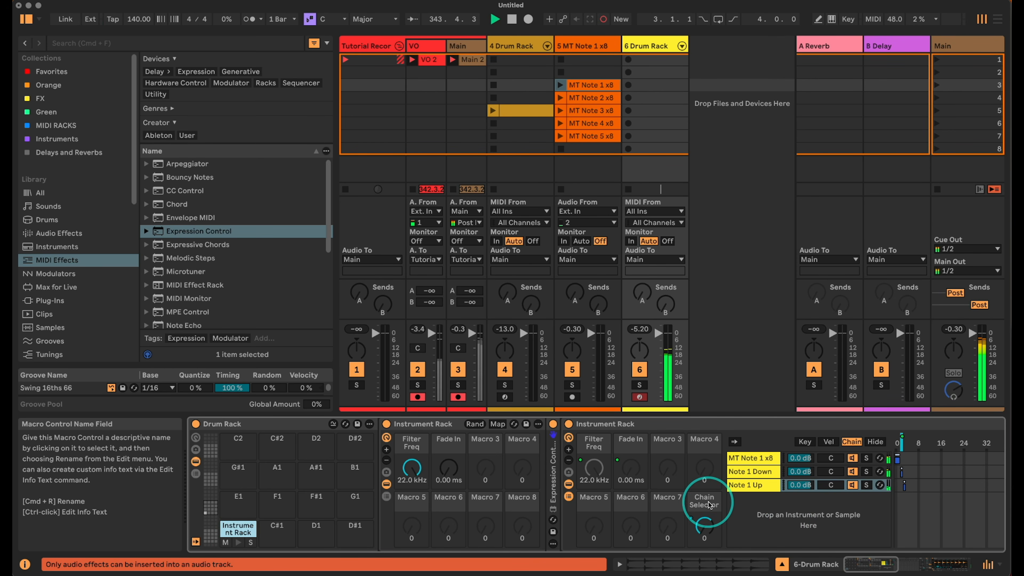
key(super+r)
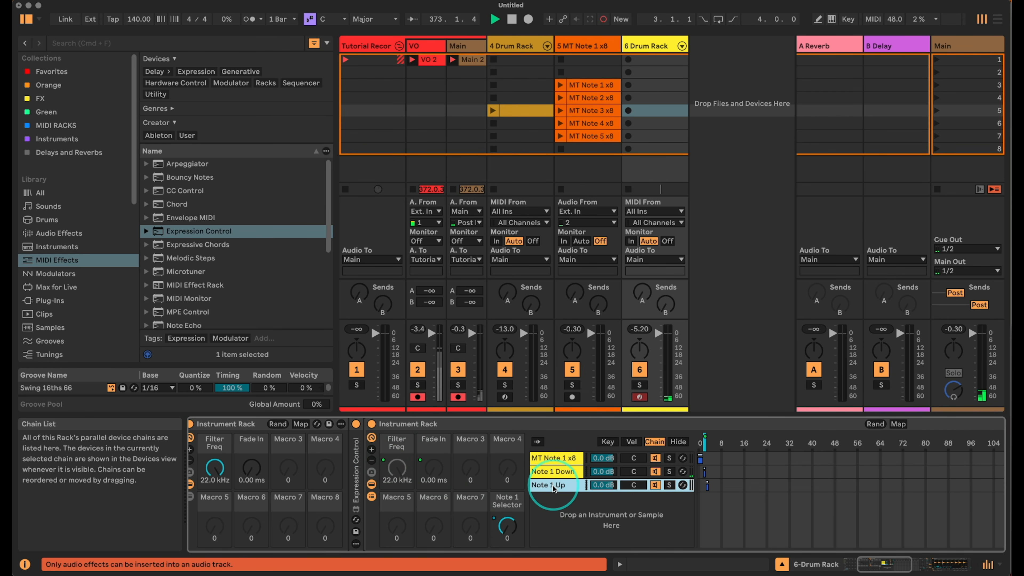
- Duplicate the Note 1 Up chain and collapse the copy's Pitch and Random devices along with the rack's chain zone editor
key(super+d)
click(885, 561)
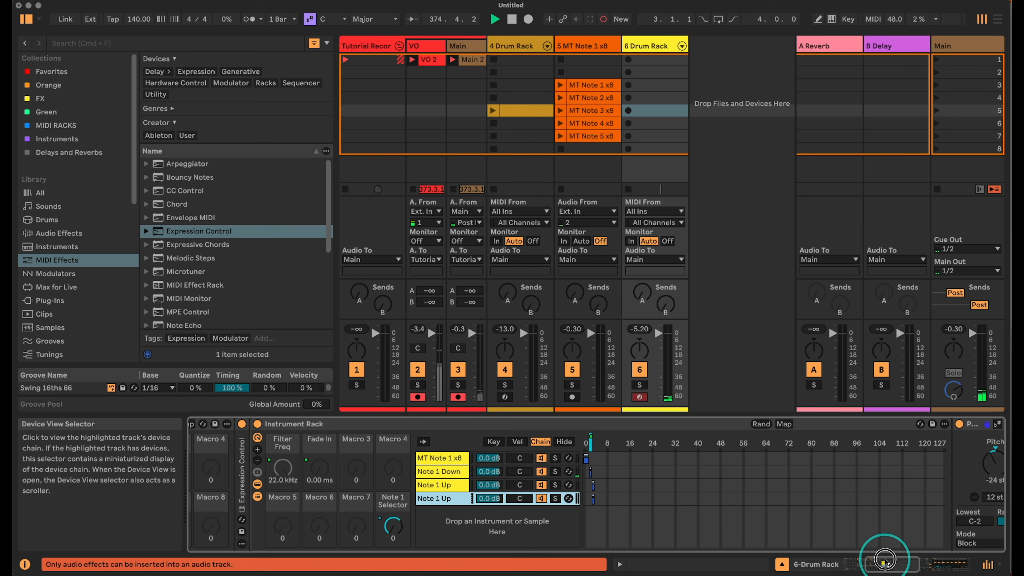
drag(885, 560, 899, 559)
double_click(776, 427)
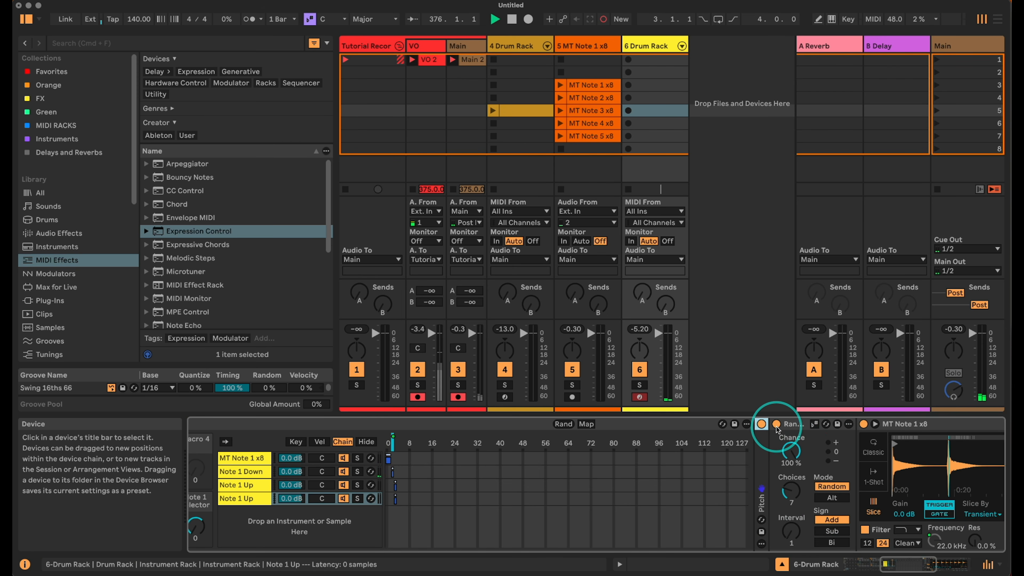
double_click(798, 424)
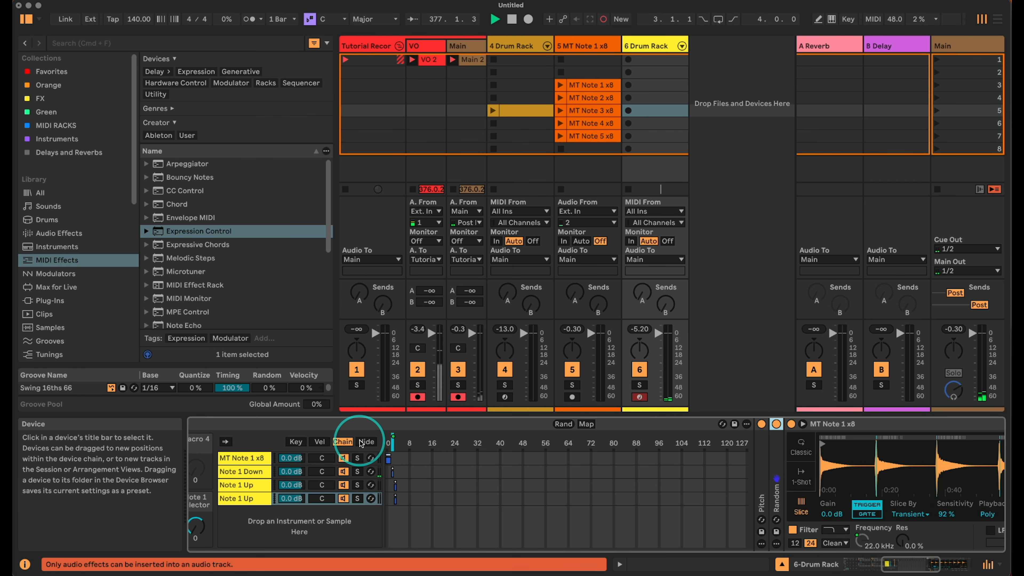
click(363, 442)
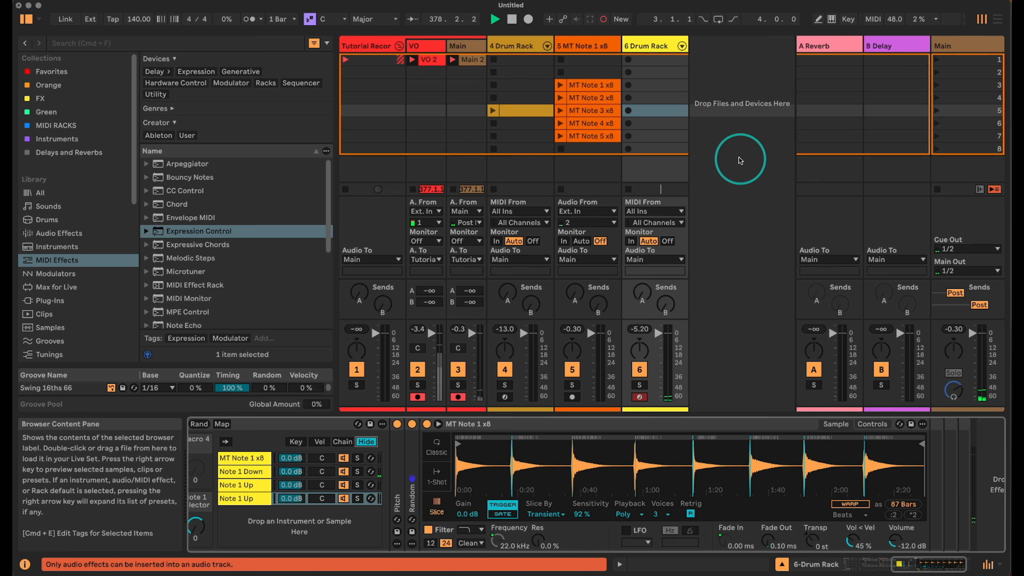
- Load the MT Note 3 x8 clip into the duplicated chain's Simpler, with 94% slice sensitivity and -12 st transposition
click(590, 110)
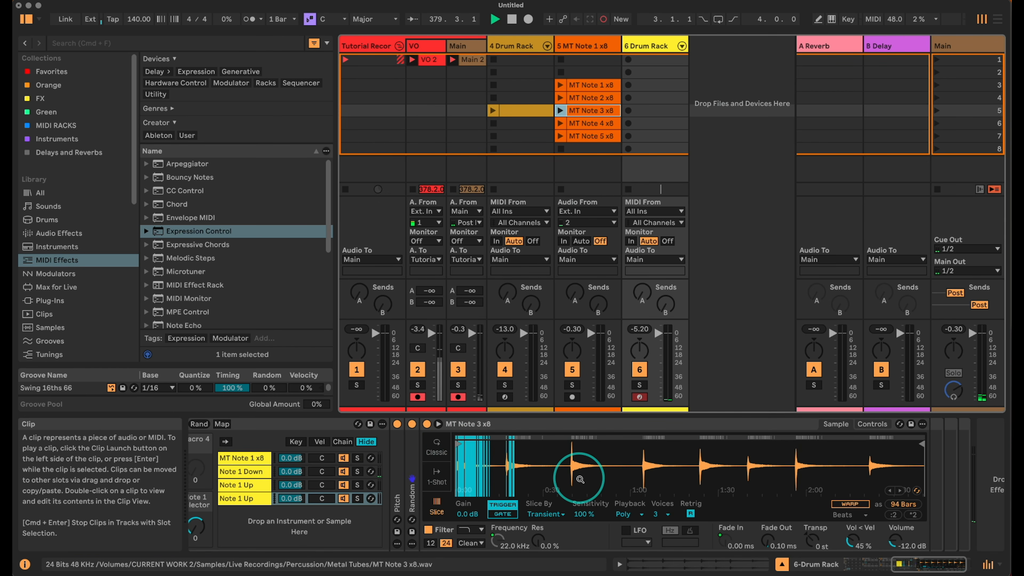
drag(583, 514, 582, 520)
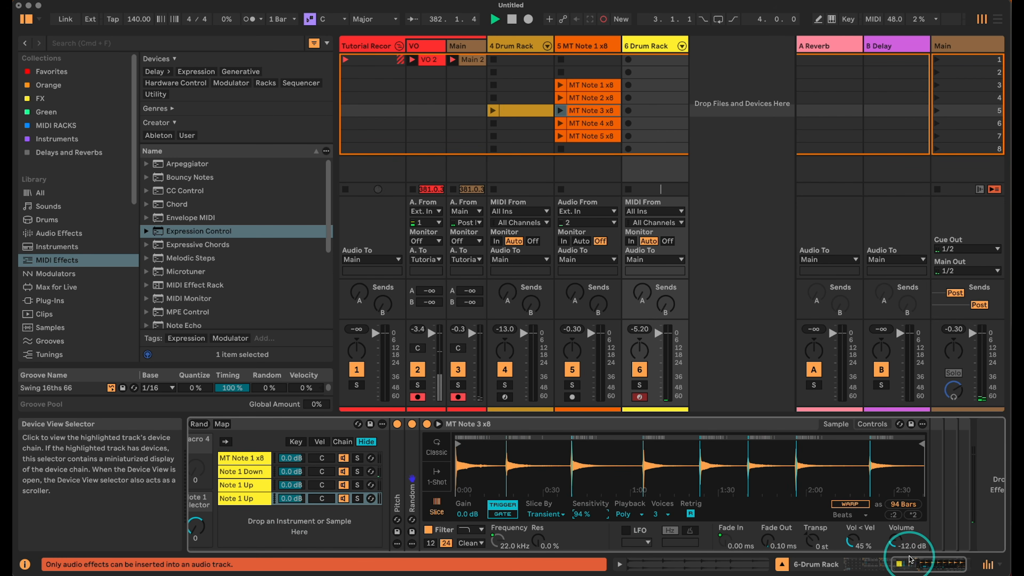
text(-12)
key(Return)
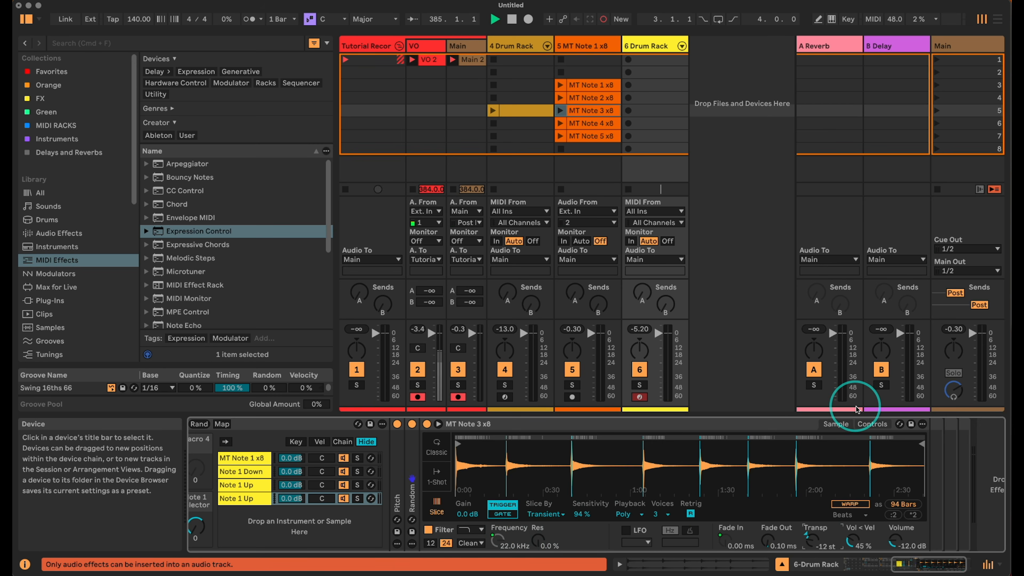
- Review the additional Simpler controls for the MT Note 3 x8 sample and rename its chain as Note 3
click(874, 425)
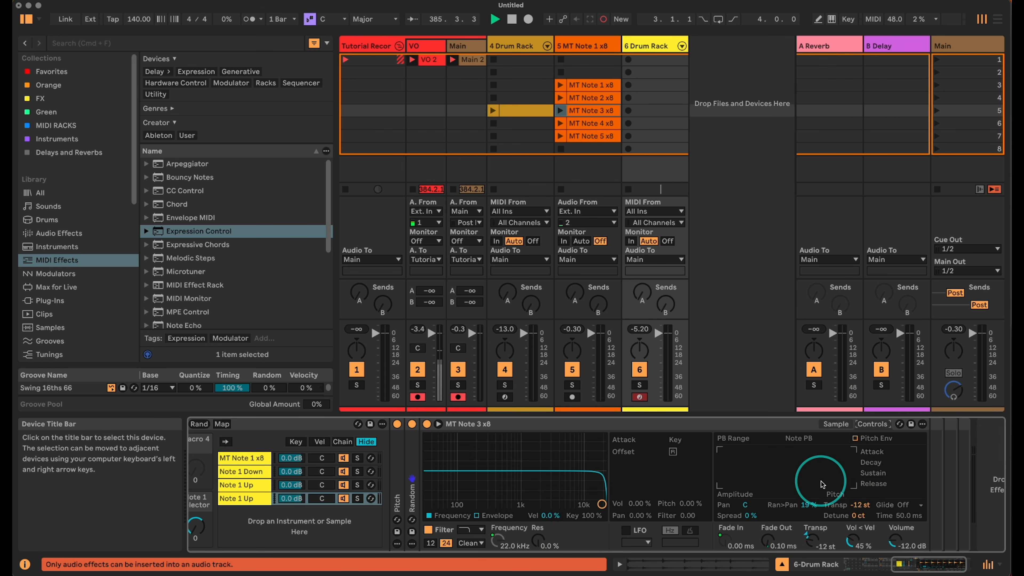
click(851, 425)
scroll(806, 524, left, 3)
click(304, 498)
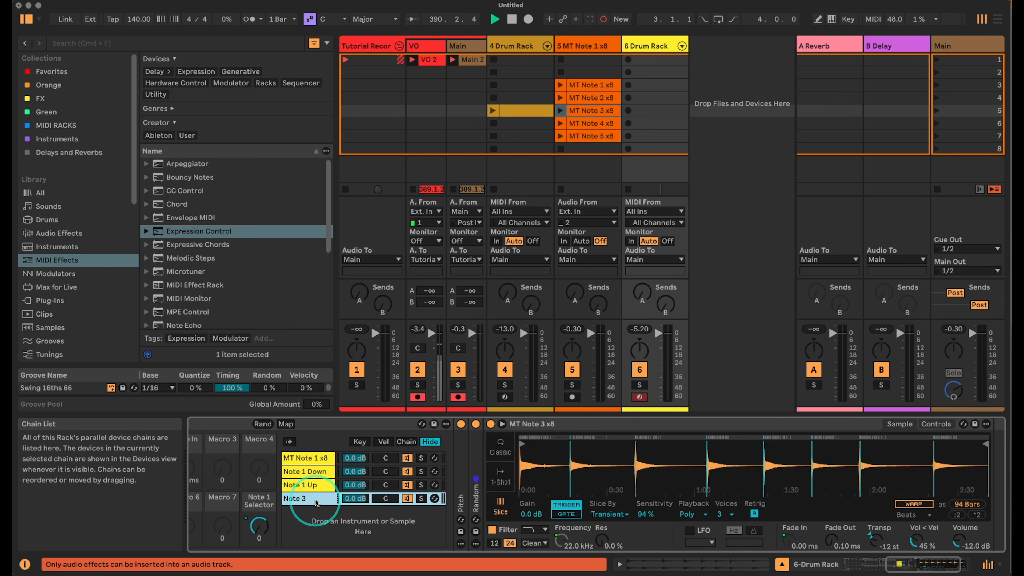
- Duplicate the Note 3 chain as Note 3 Down with its Simpler transposed to -24 st
key(super+d)
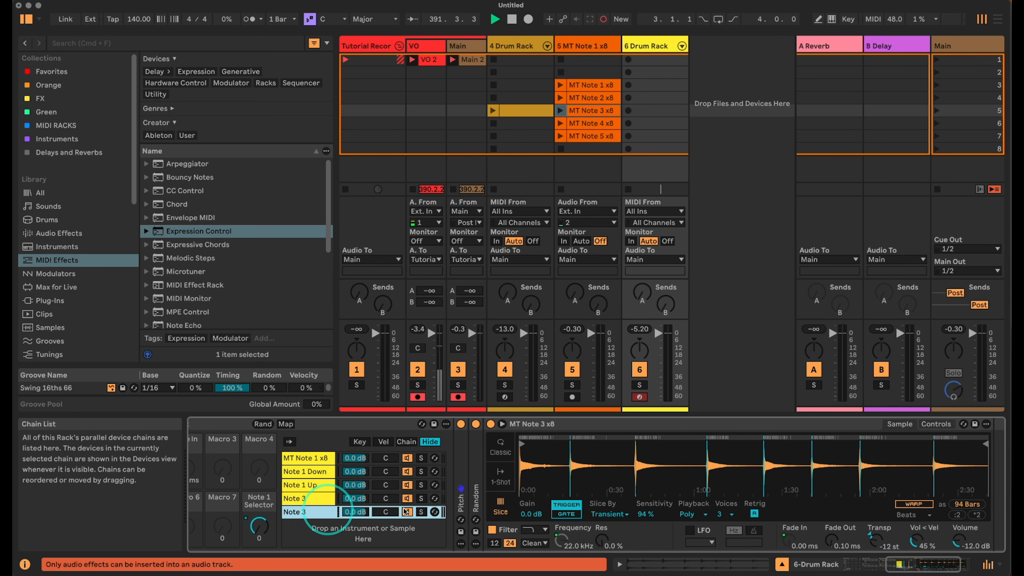
click(880, 542)
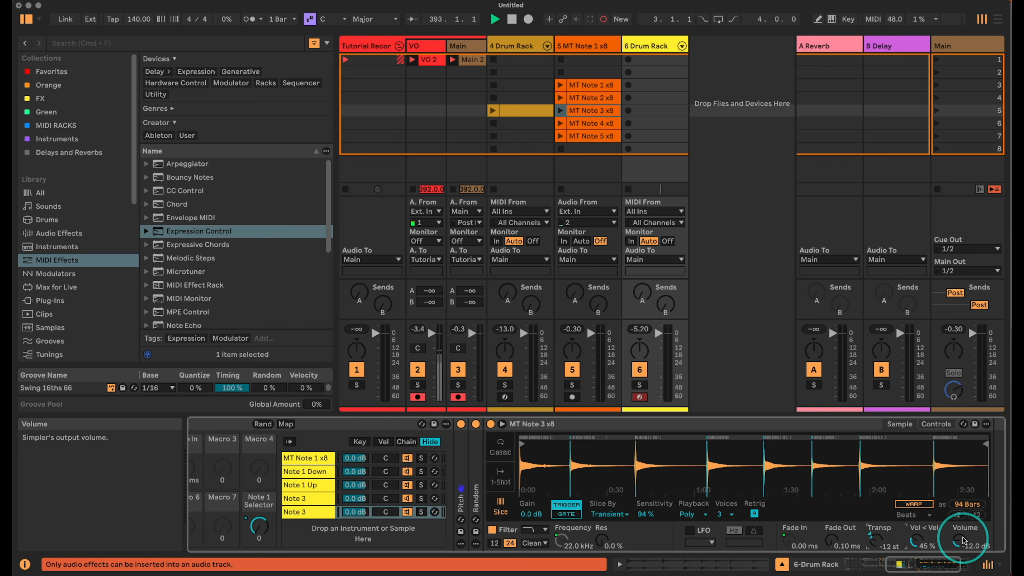
click(305, 512)
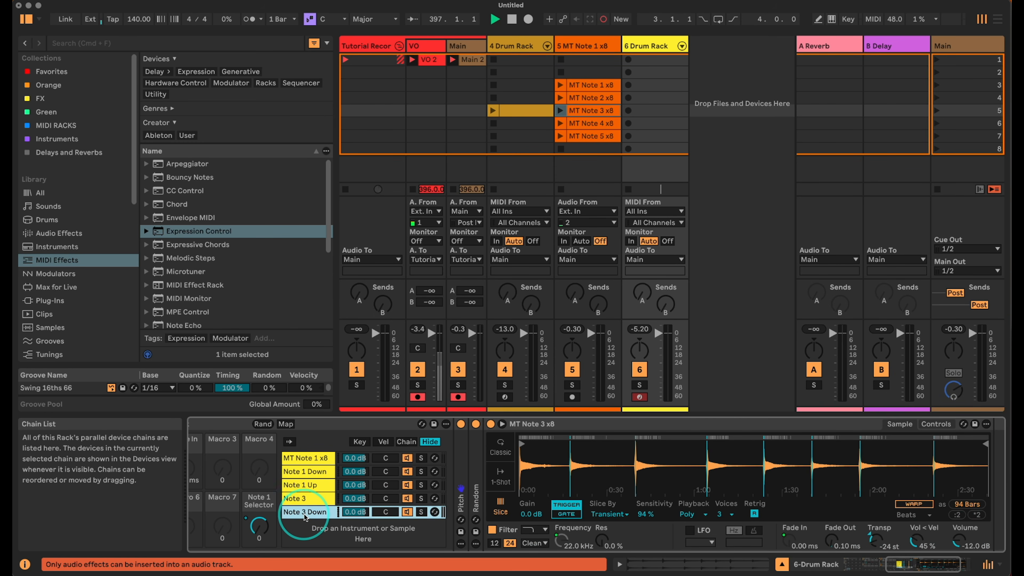
- Duplicate the Note 3 Down chain as Note 3 Up with its Simpler transposition reset to 0 st
key(super+d)
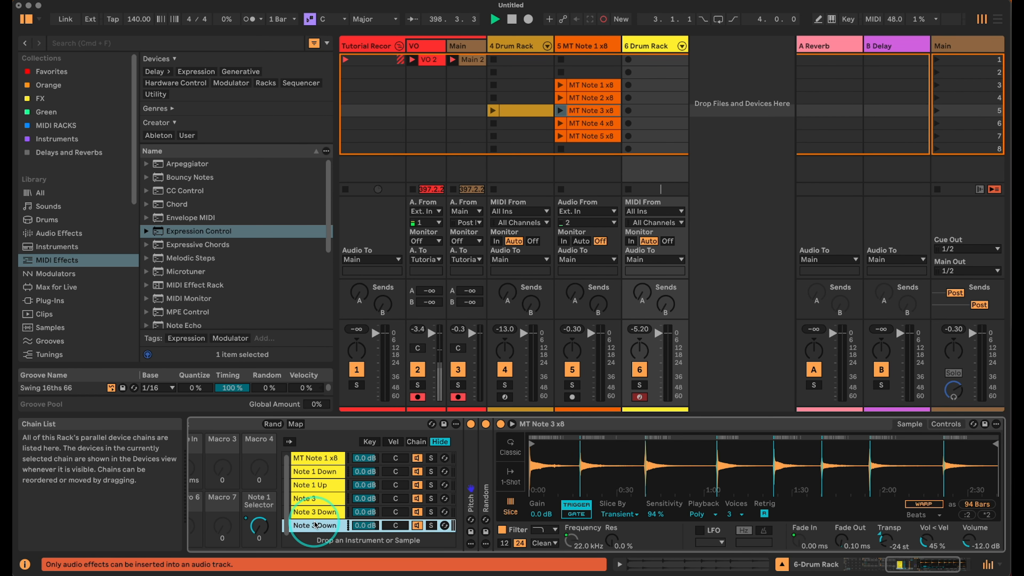
double_click(888, 541)
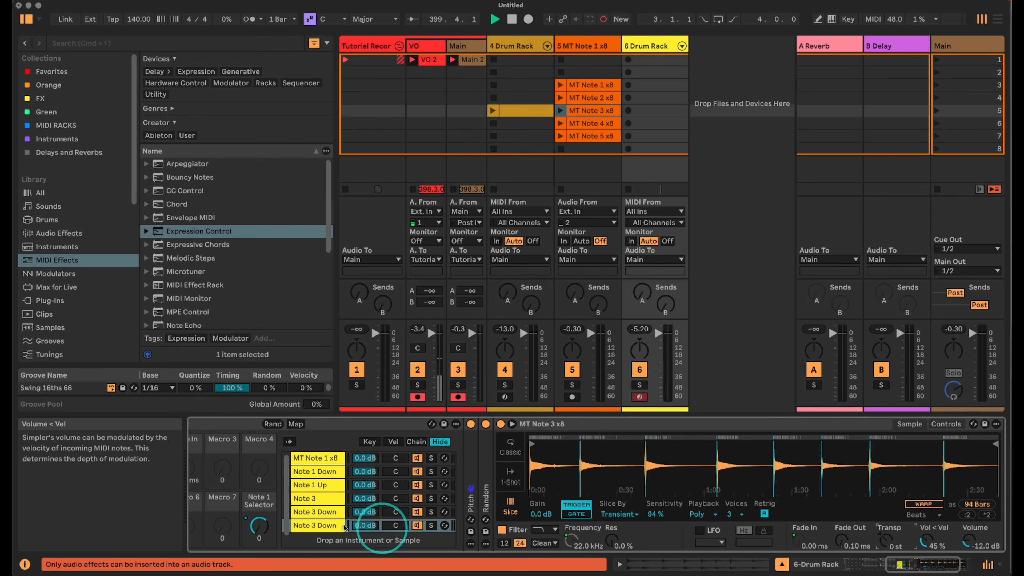
click(315, 526)
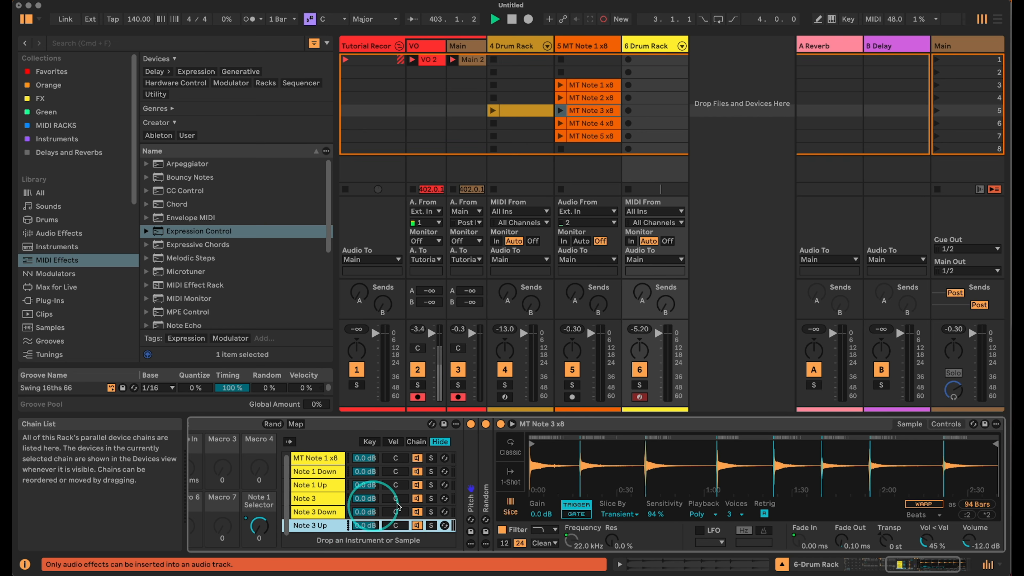
- Show the chain zones and move those of Note 3, Note 3 Down and Note 3 Up to successive positions after Note 1 Up
click(417, 441)
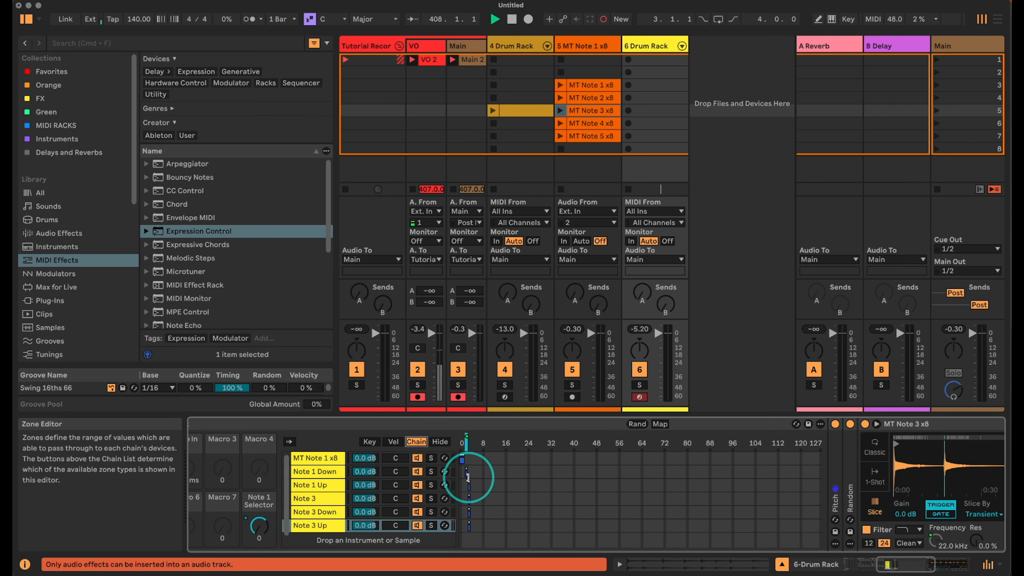
click(469, 500)
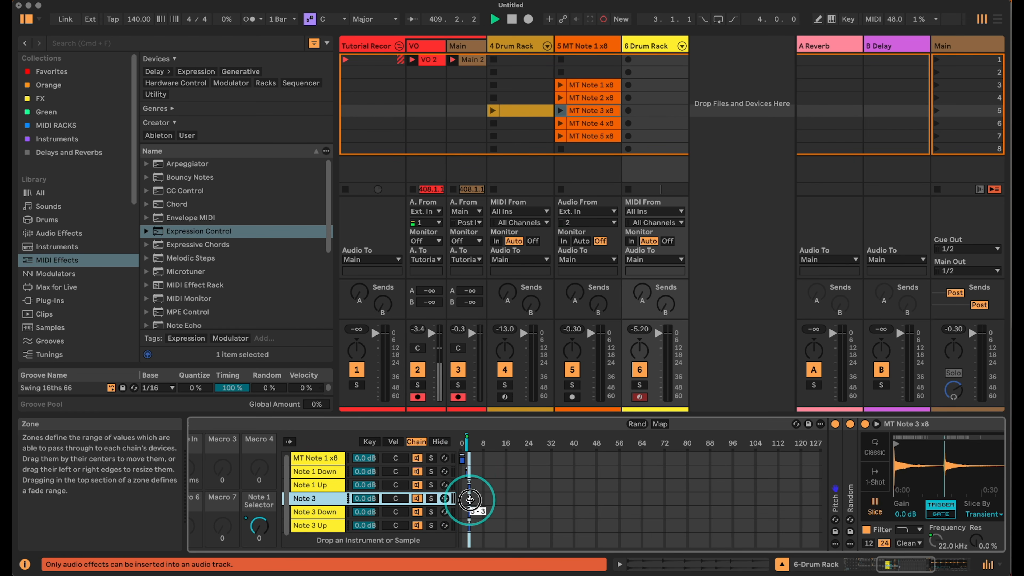
drag(472, 500, 480, 526)
- Duplicate the Note 3 Up chain and load the MT Note 5 x8 clip into the copy's Simpler with 92% slice sensitivity
scroll(336, 502, down, 2)
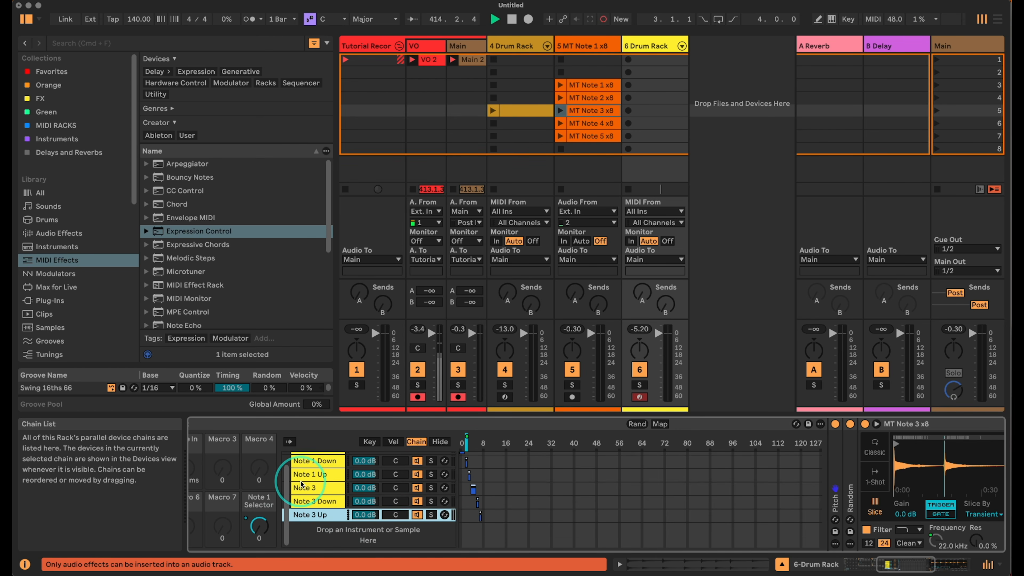
key(super+d)
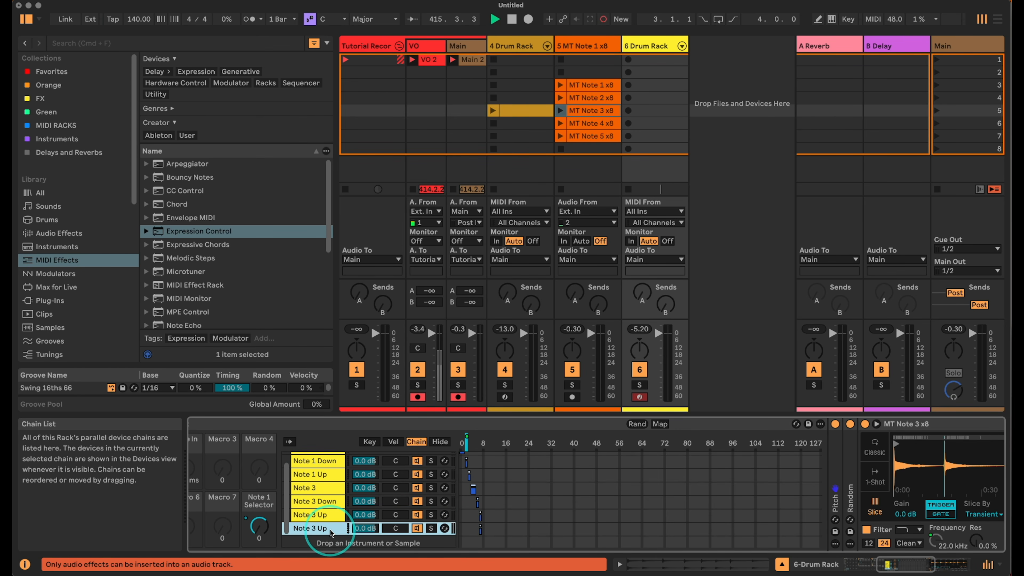
click(592, 137)
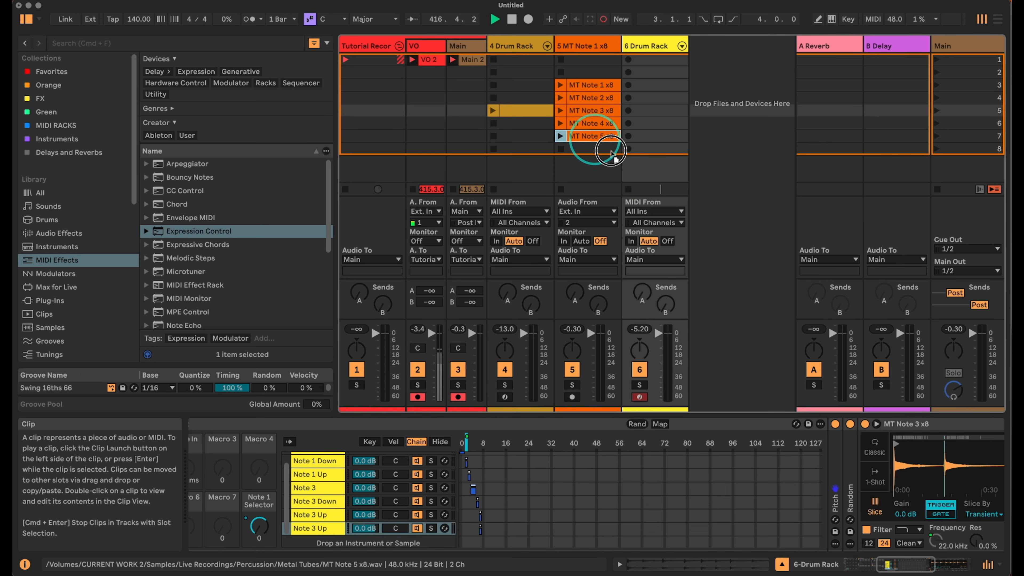
drag(593, 137, 935, 468)
drag(917, 563, 927, 563)
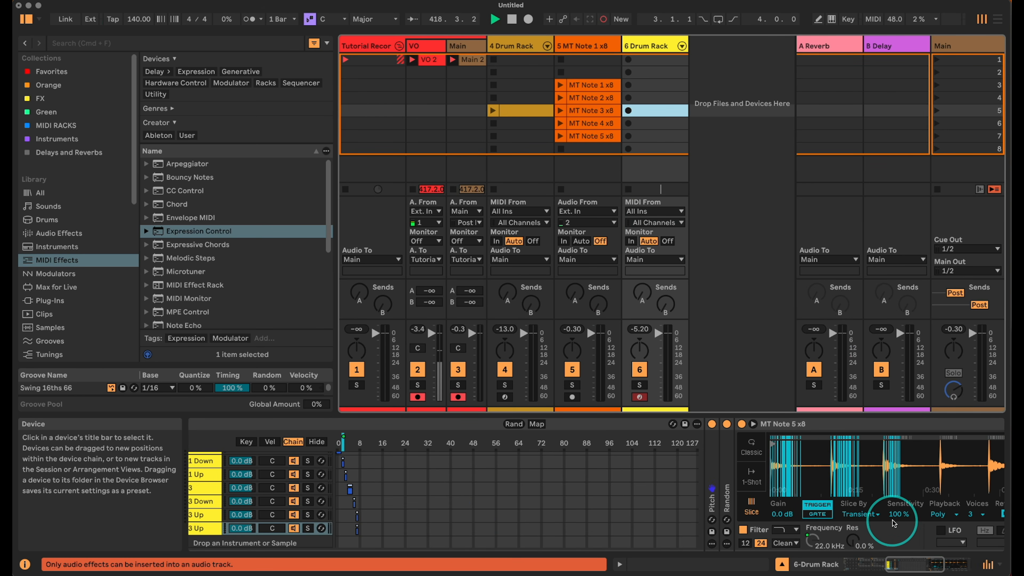
drag(896, 514, 896, 517)
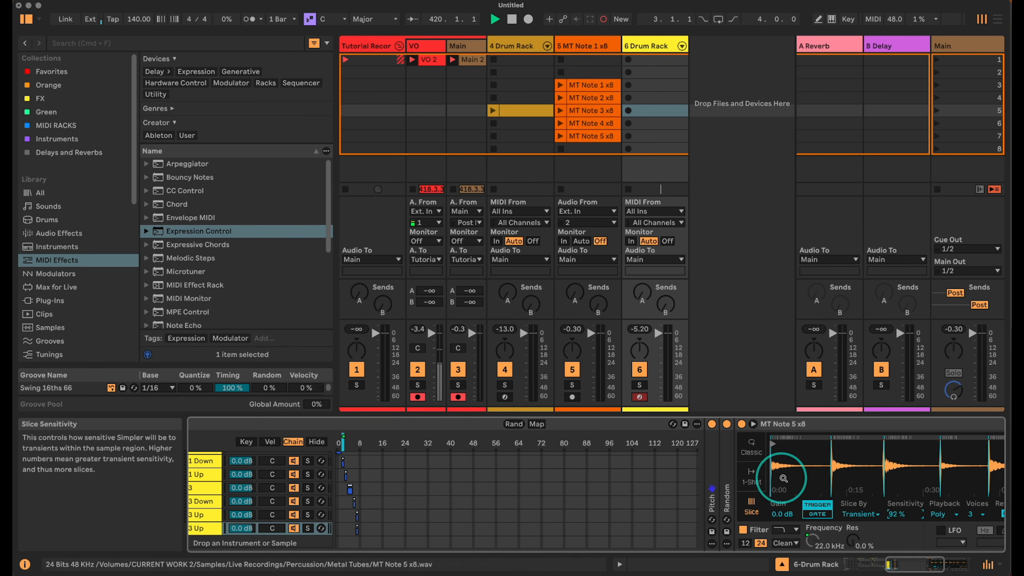
- Move the MT Note 5 x8 sample's start marker to its first transient and check the start of the Note 3 sample
drag(922, 567, 918, 567)
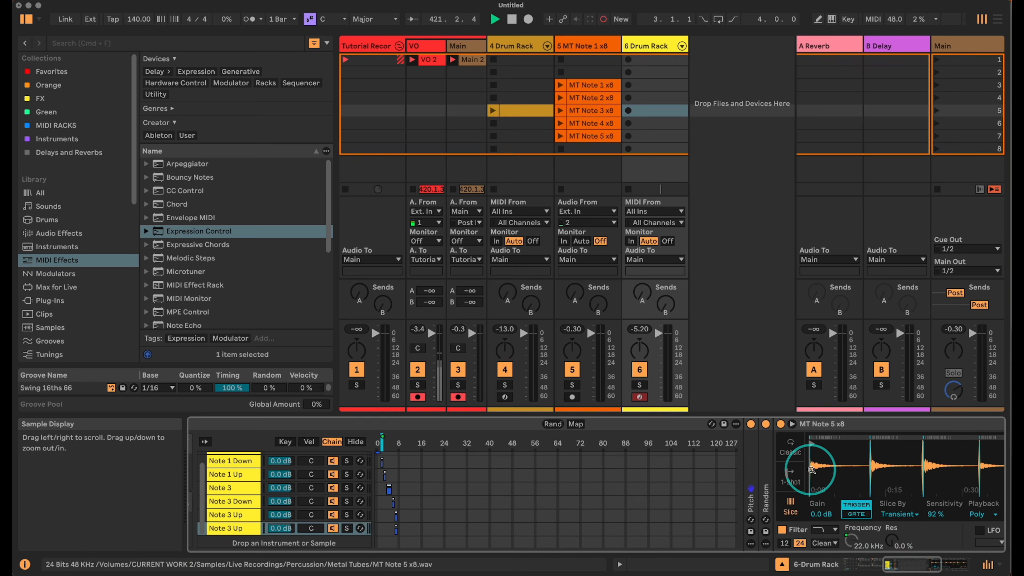
drag(810, 448, 808, 454)
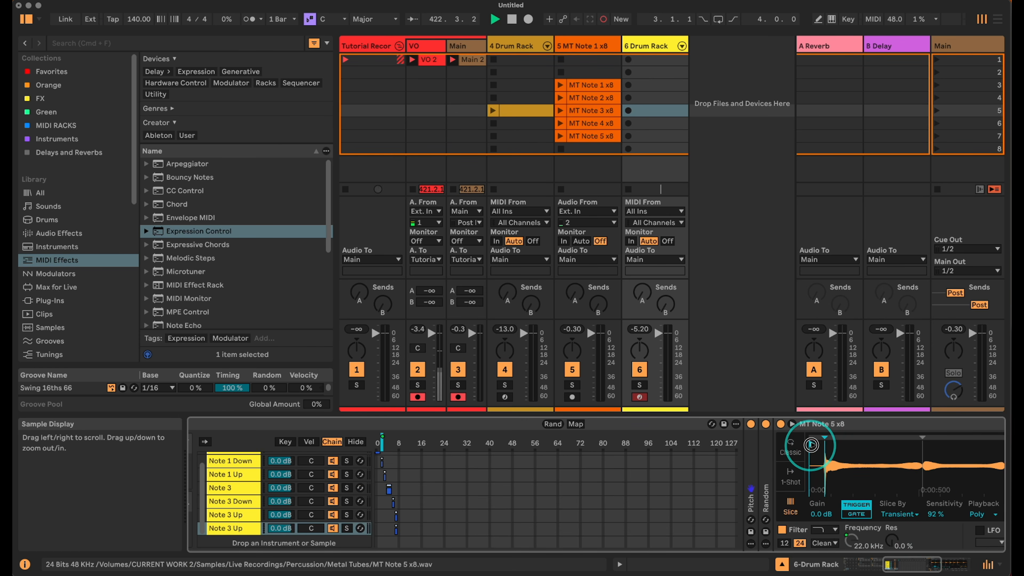
drag(824, 448, 826, 428)
click(224, 488)
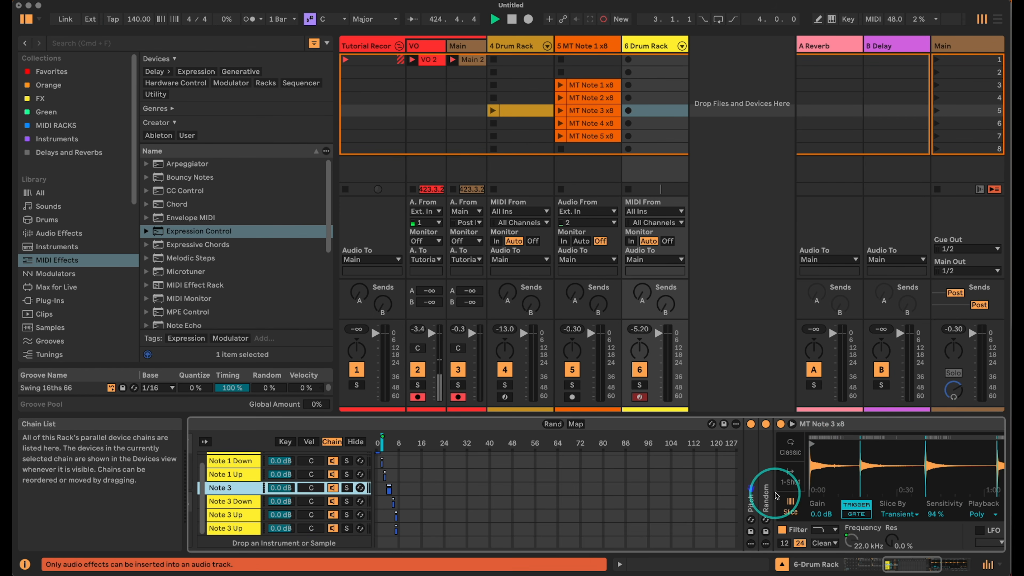
mouse_move(835, 446)
mouse_down()
mouse_move(815, 455)
mouse_move(818, 437)
mouse_up()
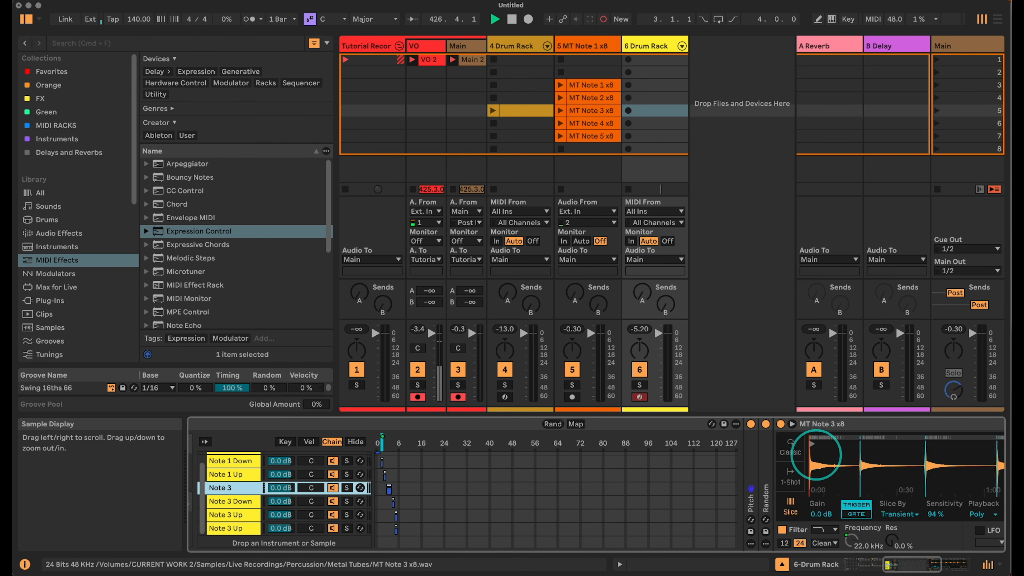
- Rename the chain holding the MT Note 5 x8 sample to Note 5 and duplicate it
click(211, 530)
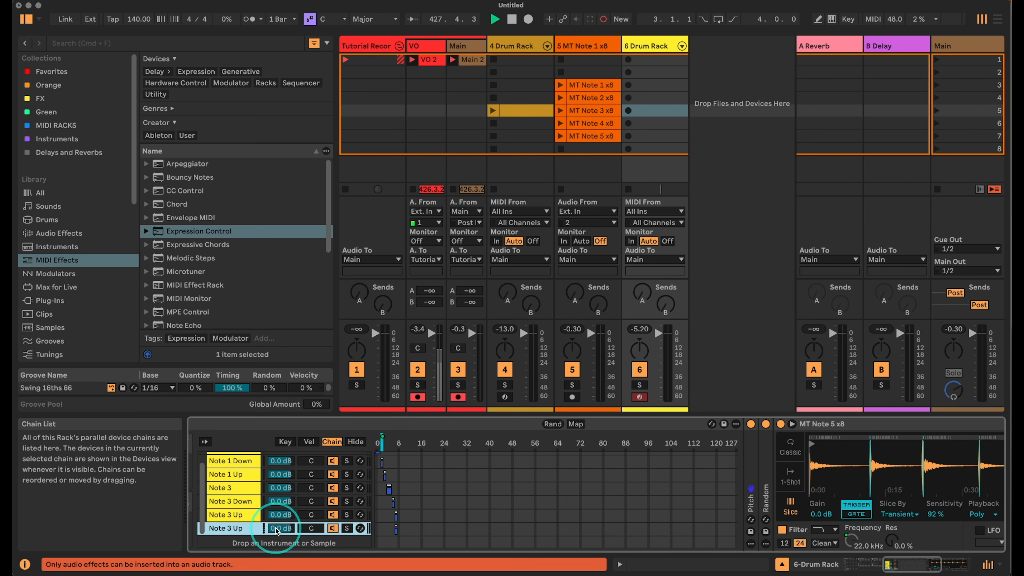
scroll(235, 529, down, 1)
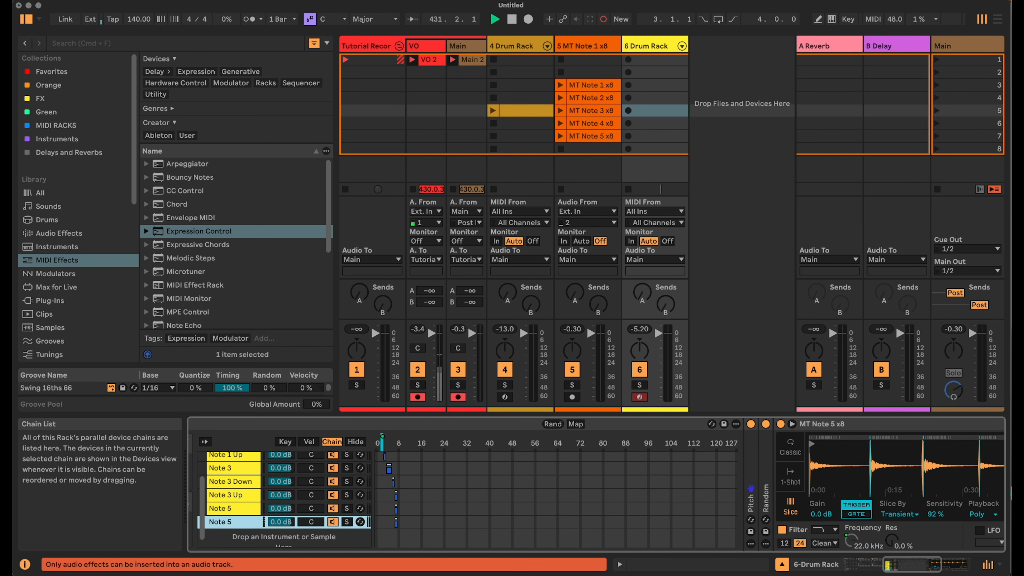
drag(921, 565, 933, 564)
click(226, 508)
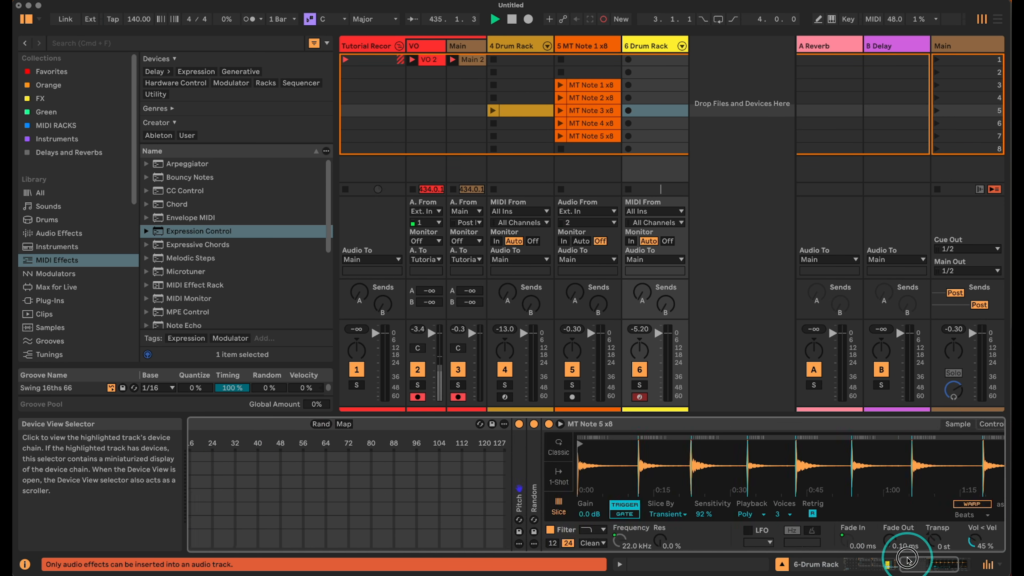
click(891, 563)
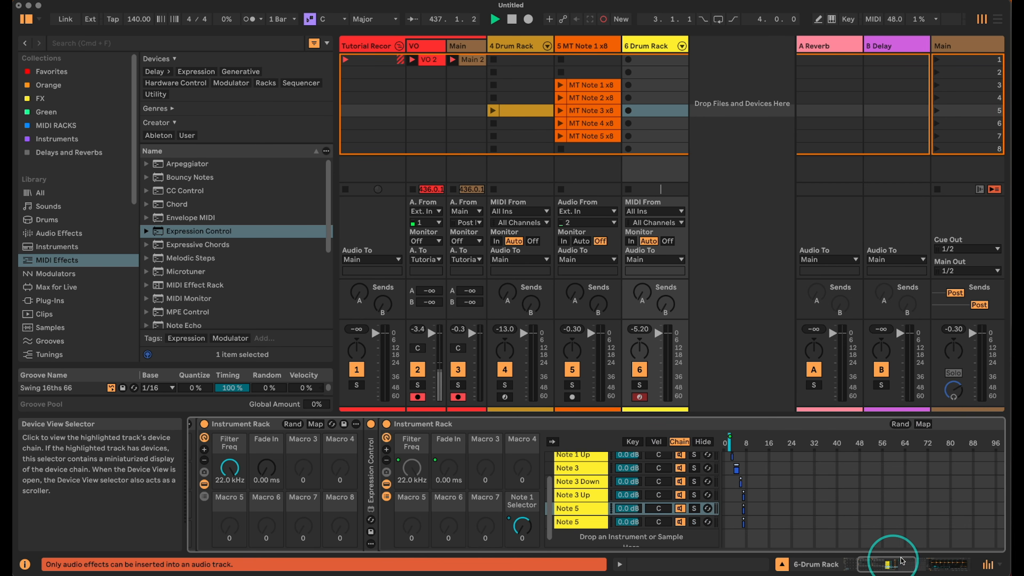
- Set the transposition of the duplicated Note 5 chain's Simpler to -24 st
click(581, 522)
click(887, 566)
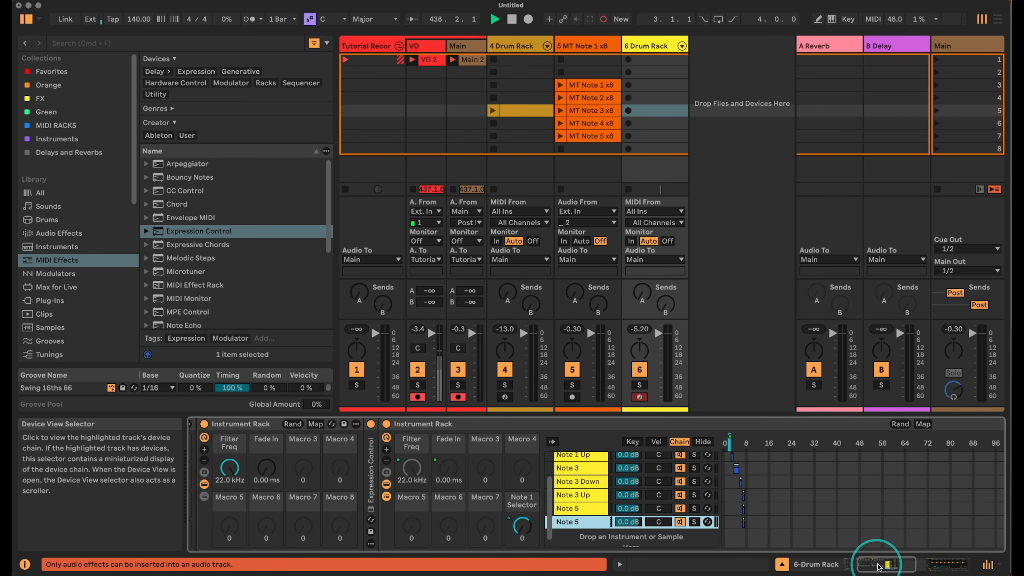
drag(888, 565, 933, 565)
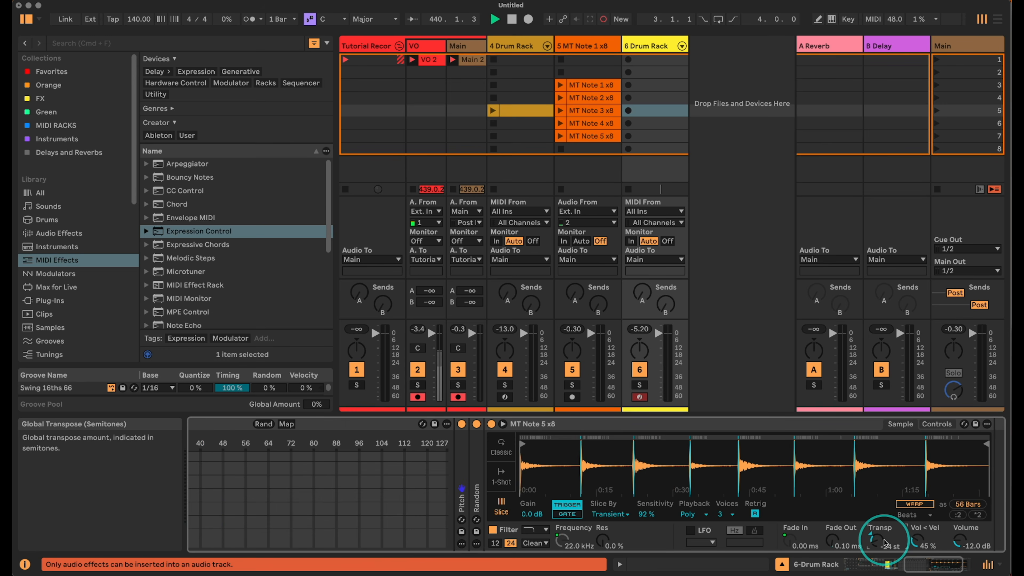
- Duplicate the transposed Note 5 chain and reset the new copy's Simpler transposition to 0 st
click(891, 563)
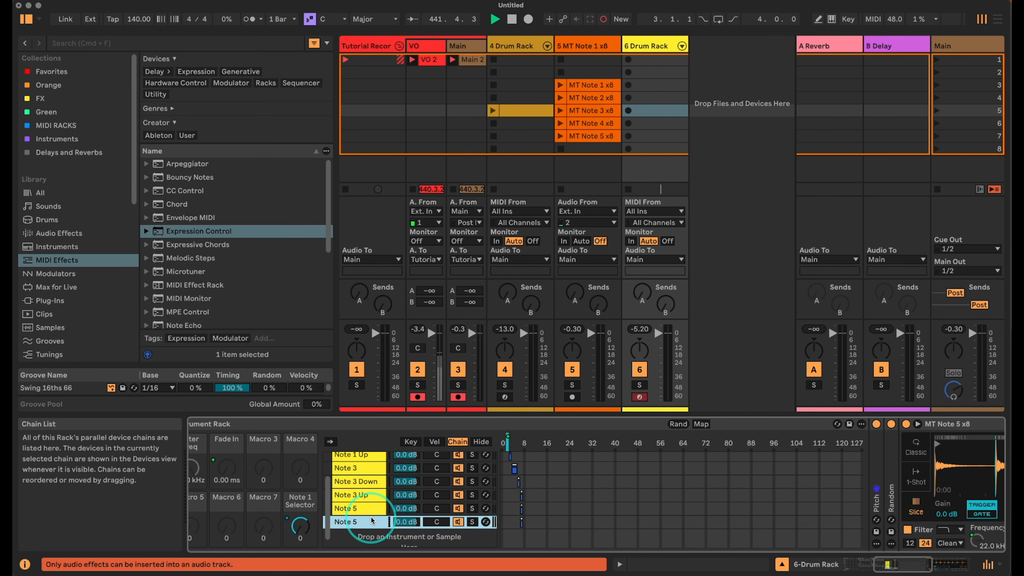
click(941, 567)
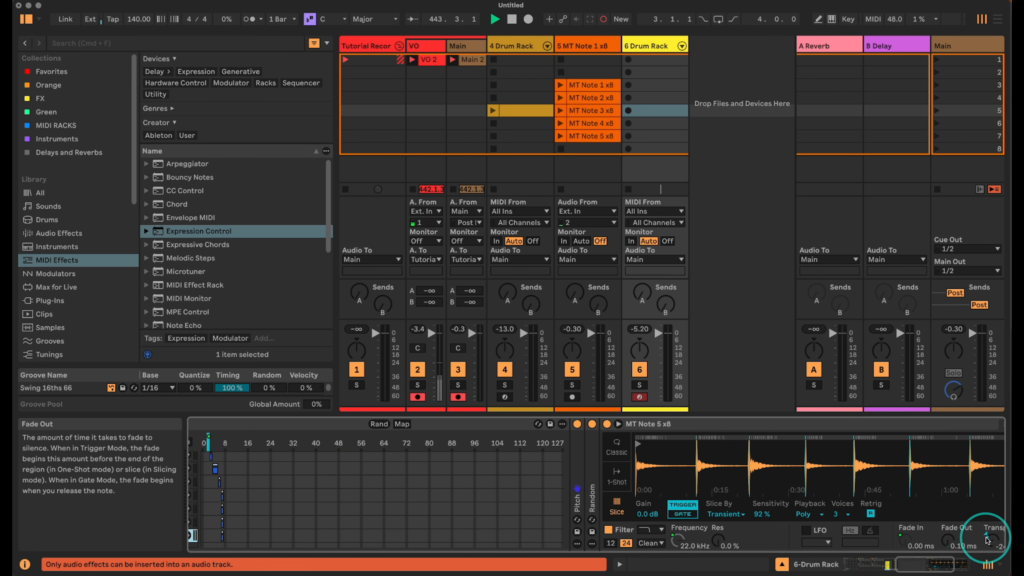
click(893, 565)
click(640, 536)
- Rename each of the two copied Note 5 chains to Note 5 Down
click(604, 521)
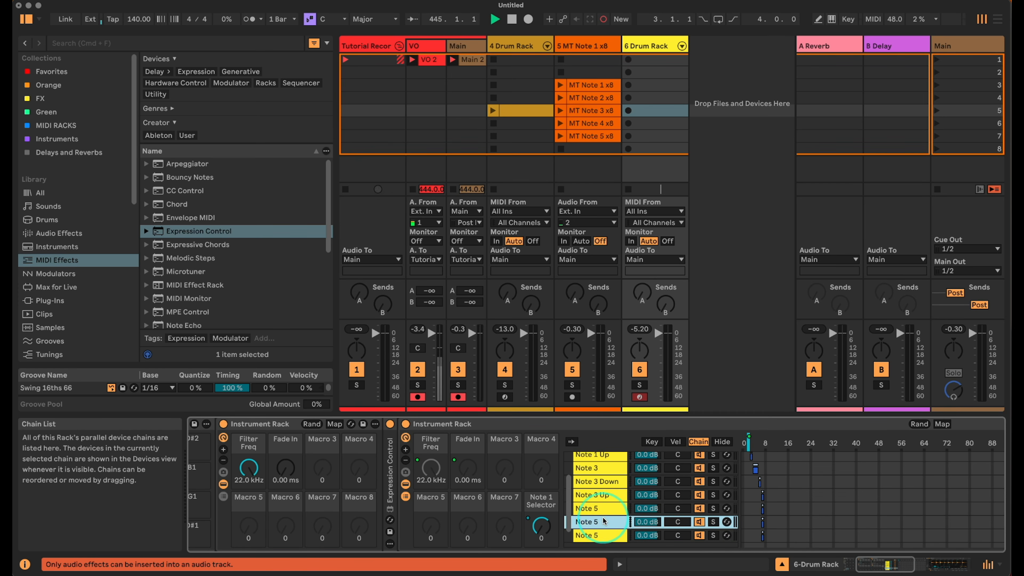
click(607, 536)
click(777, 492)
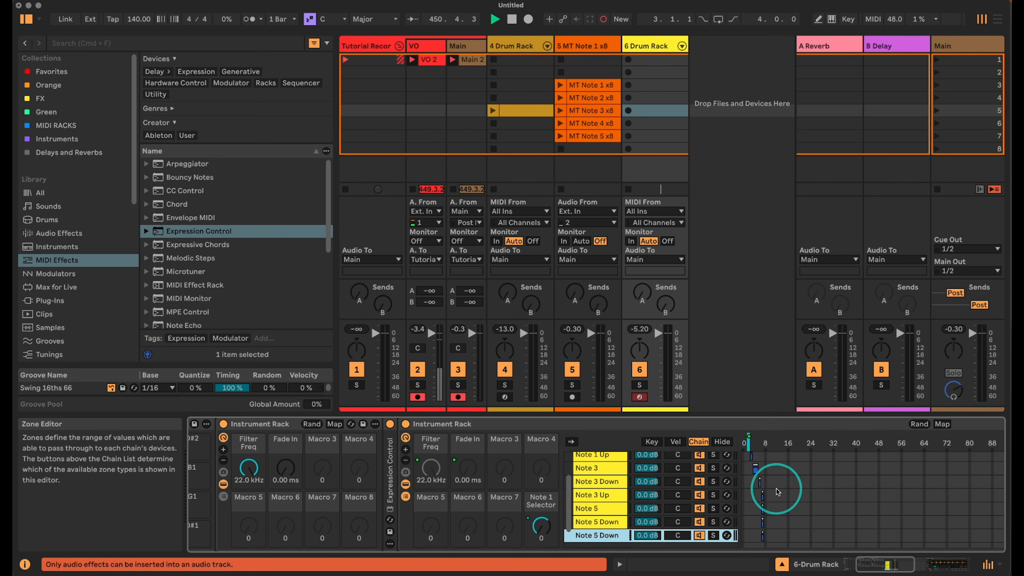
- Move the chain zones of Note 5 and both Note 5 Down chains to successive positions after Note 3 Up
click(764, 508)
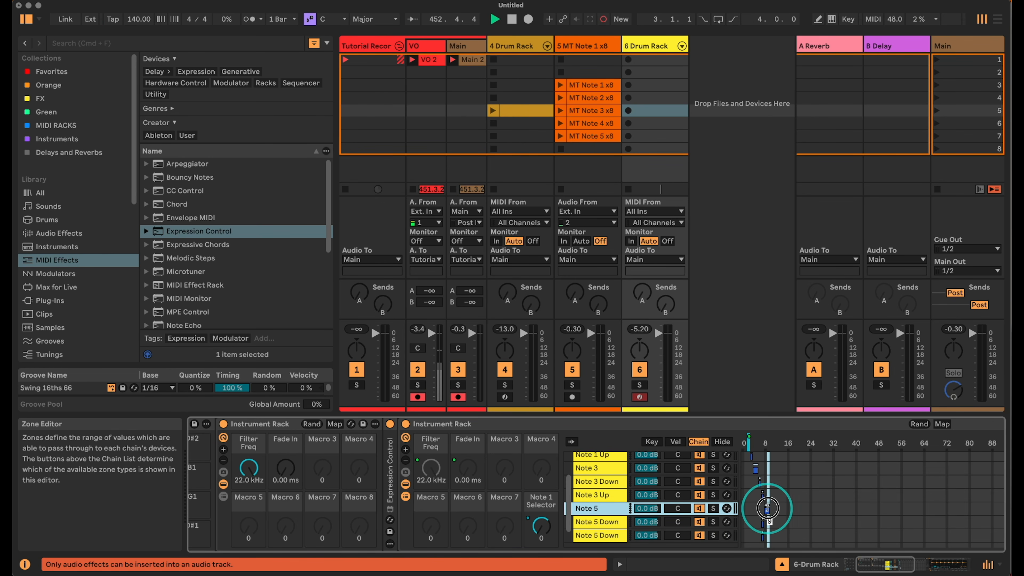
click(768, 522)
drag(768, 522, 774, 535)
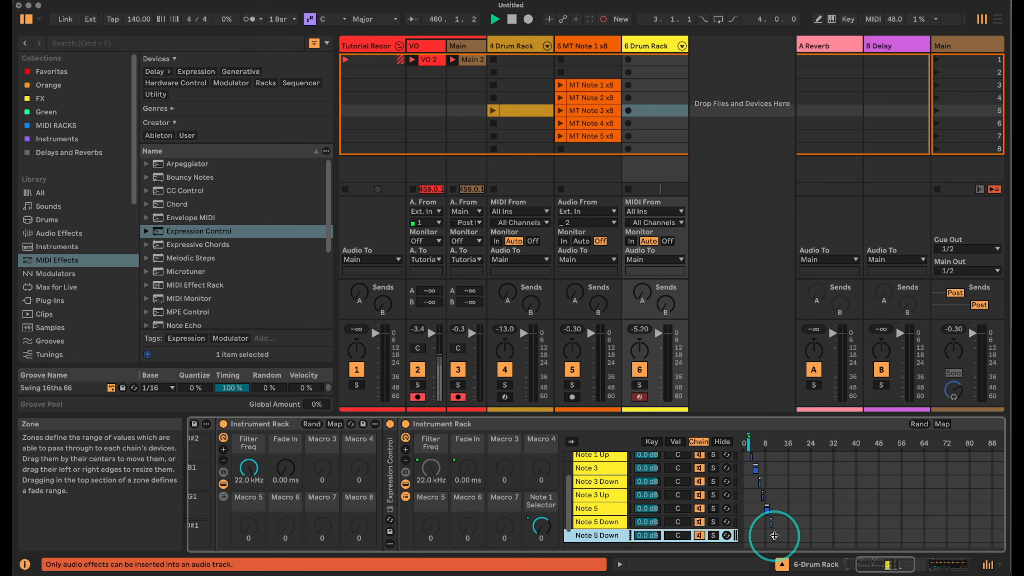
- Set the maximum of the Note 1 Selector macro's Chain Selector mapping to 11 and hide the chain zones
click(943, 423)
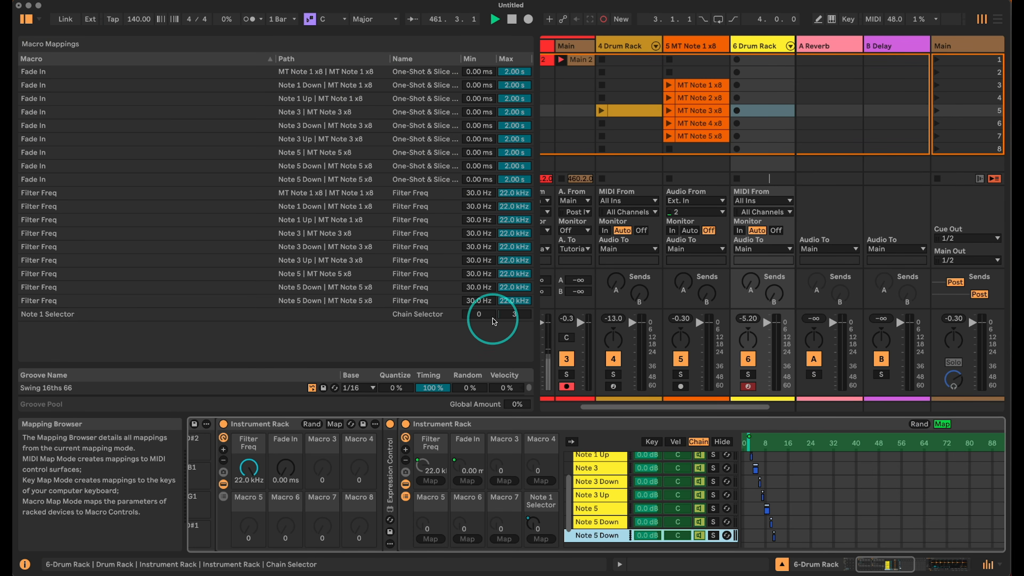
click(510, 316)
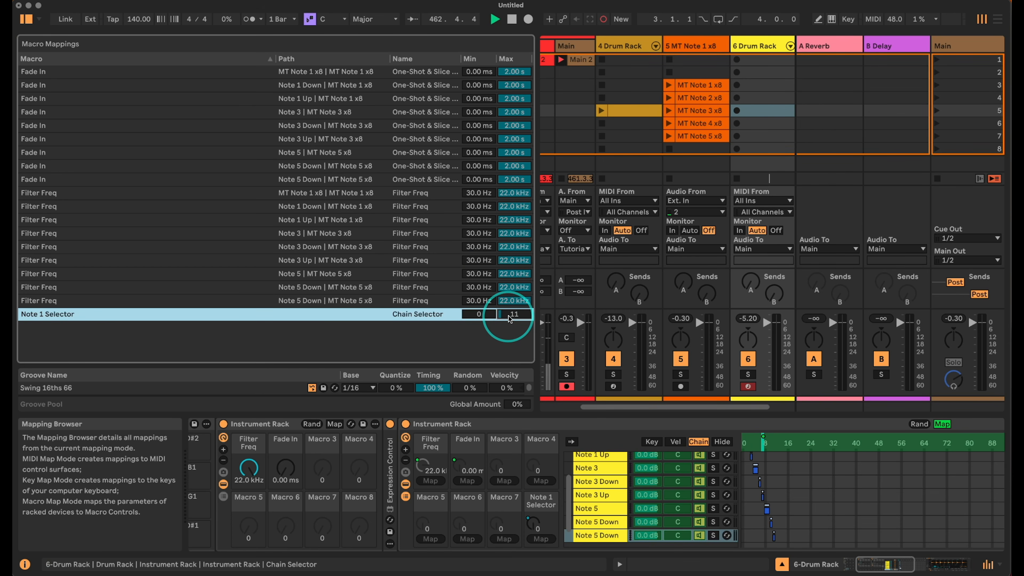
click(942, 424)
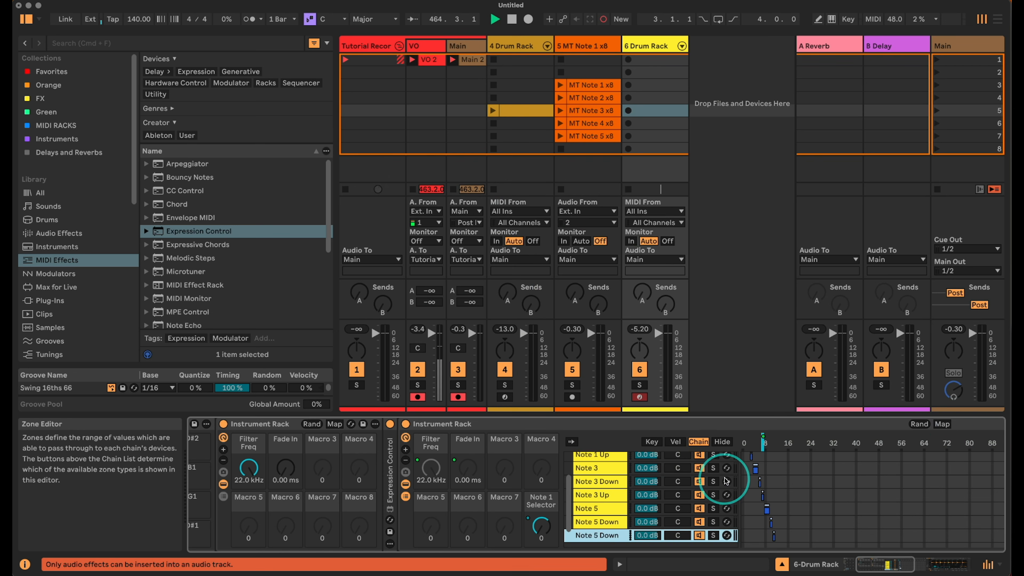
click(722, 441)
- Rename the Drum Rack's C1 pad to Bells, look over its chain list and audition the pad
drag(906, 565, 884, 567)
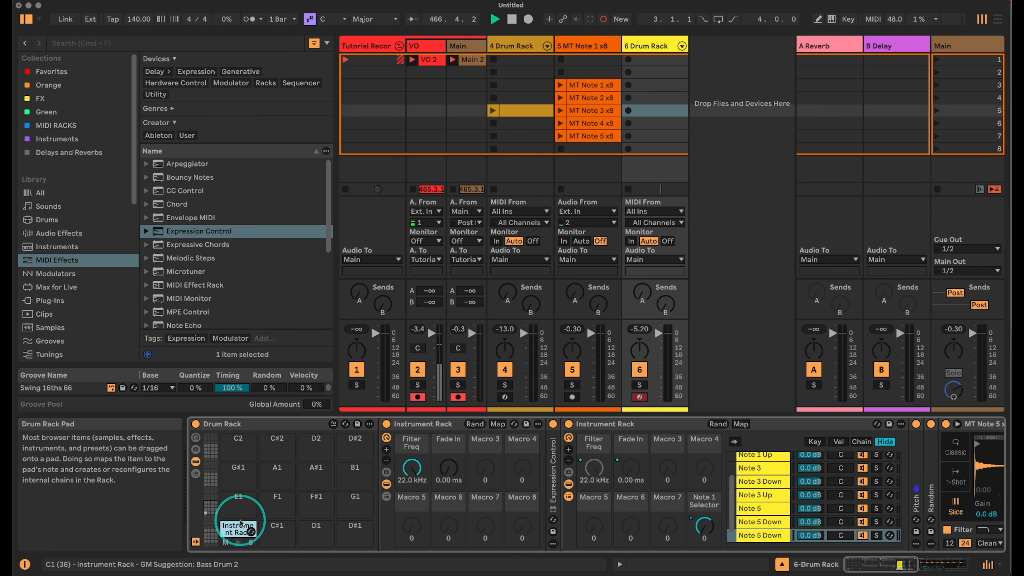
scroll(769, 462, up, 1)
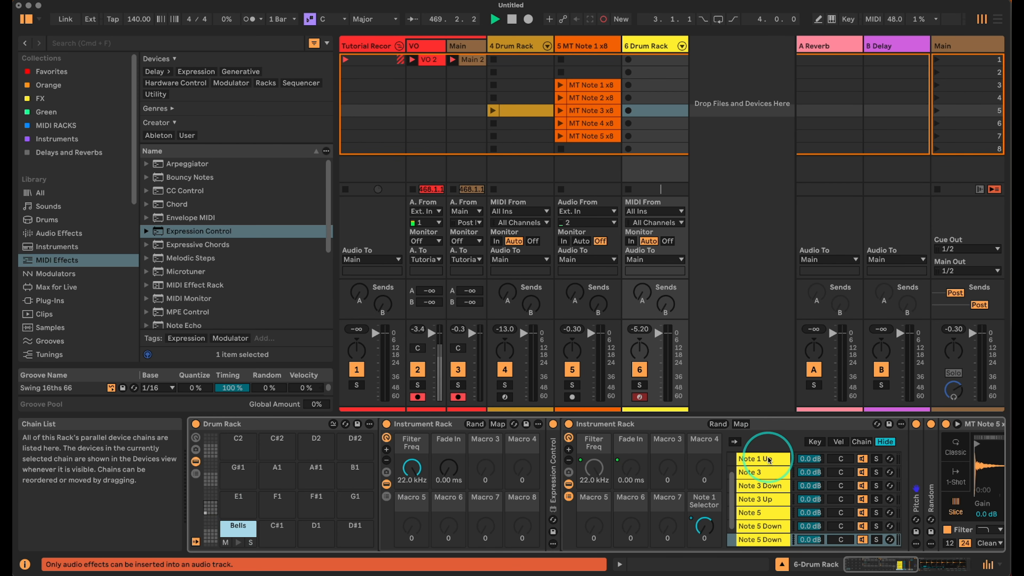
scroll(769, 479, up, 1)
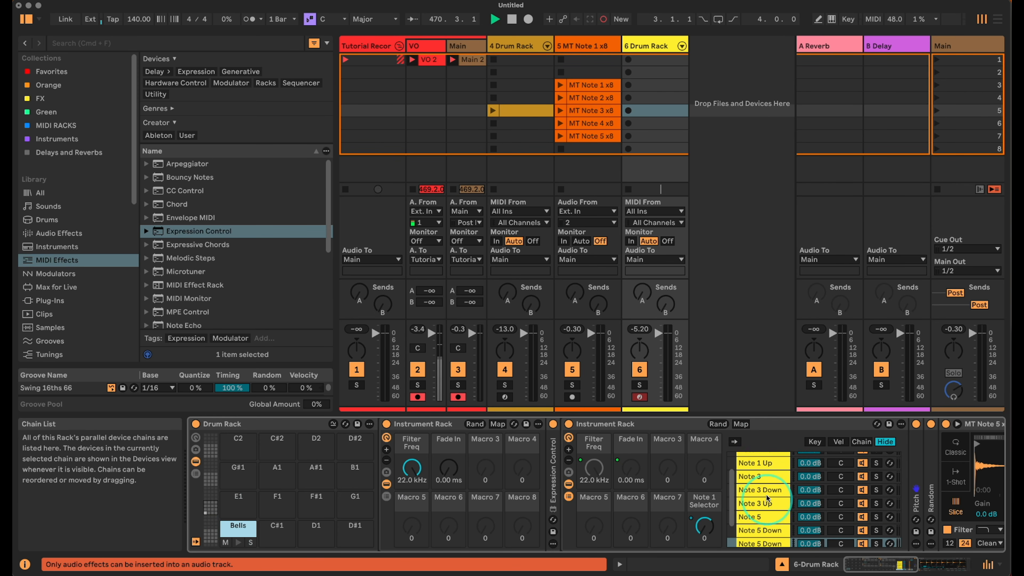
scroll(767, 473, up, 3)
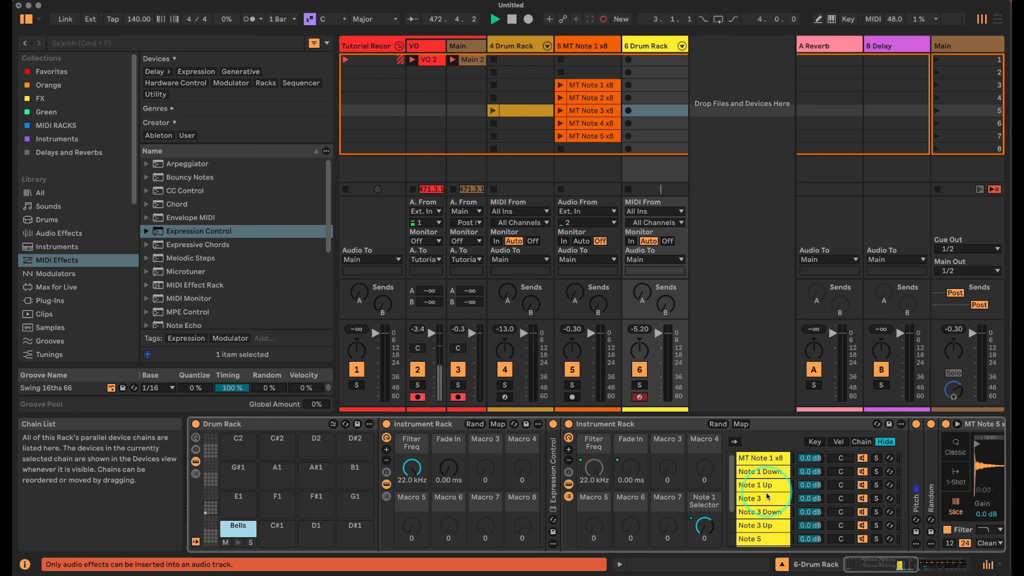
scroll(768, 525, down, 5)
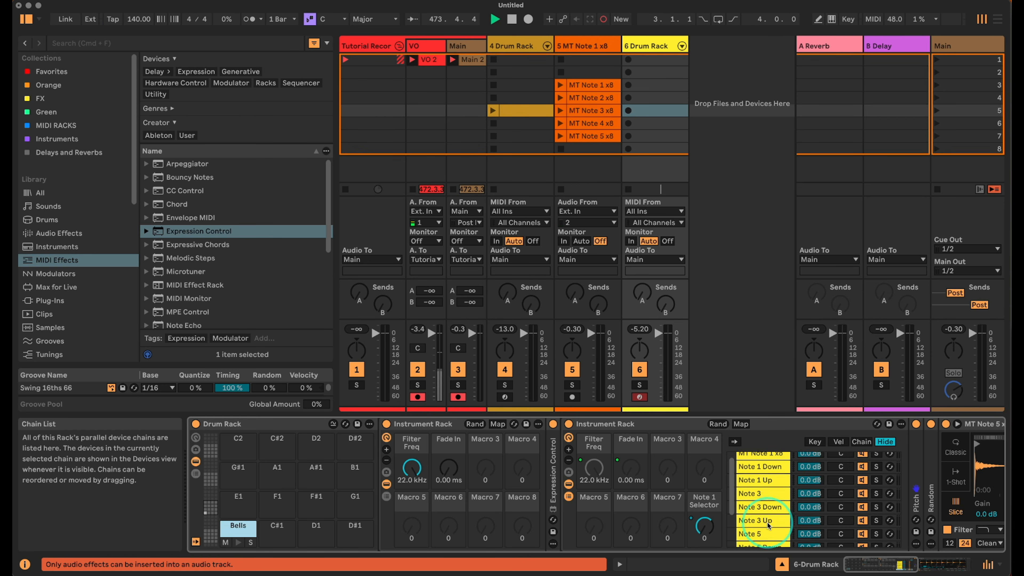
click(239, 542)
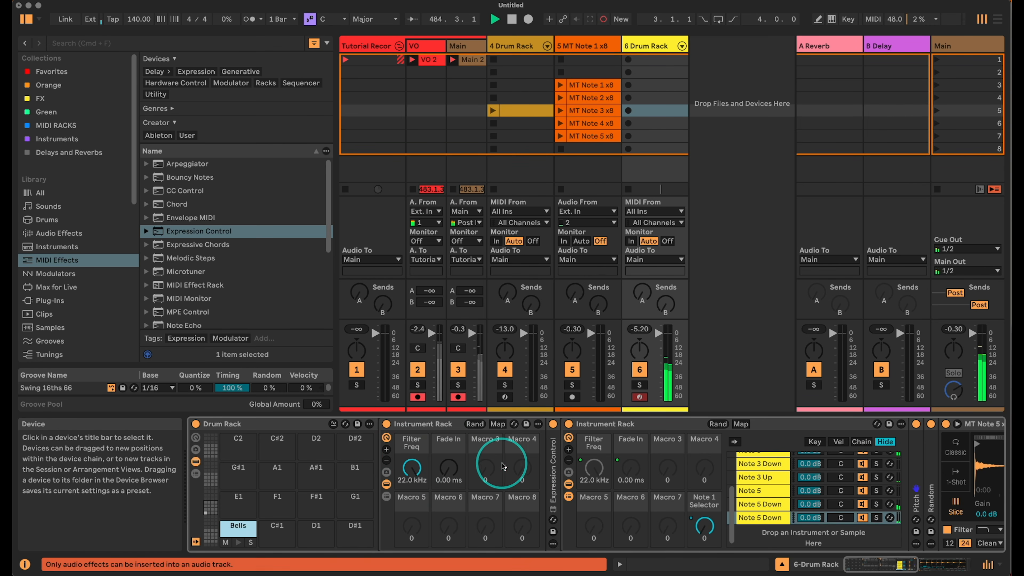
- Set Expression Control's second modulation lane to the Random source with 100% Random and Lin smoothing
drag(554, 466, 554, 464)
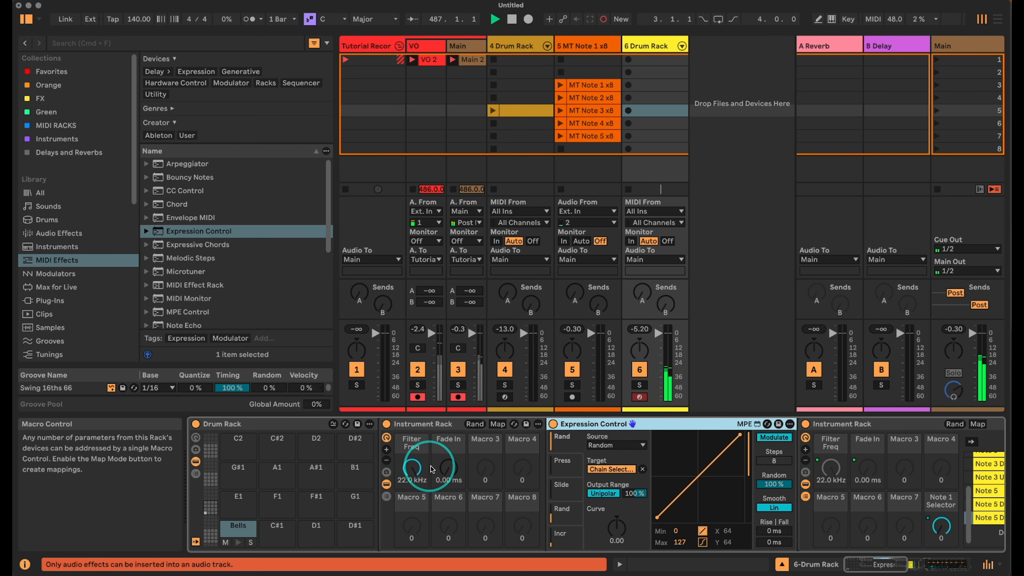
click(564, 464)
click(615, 444)
click(613, 542)
drag(773, 484, 774, 409)
click(774, 508)
- Map the second Random lane to the Fade In macro at 50% unipolar output and set that macro to 2.15 ms
click(617, 469)
click(443, 474)
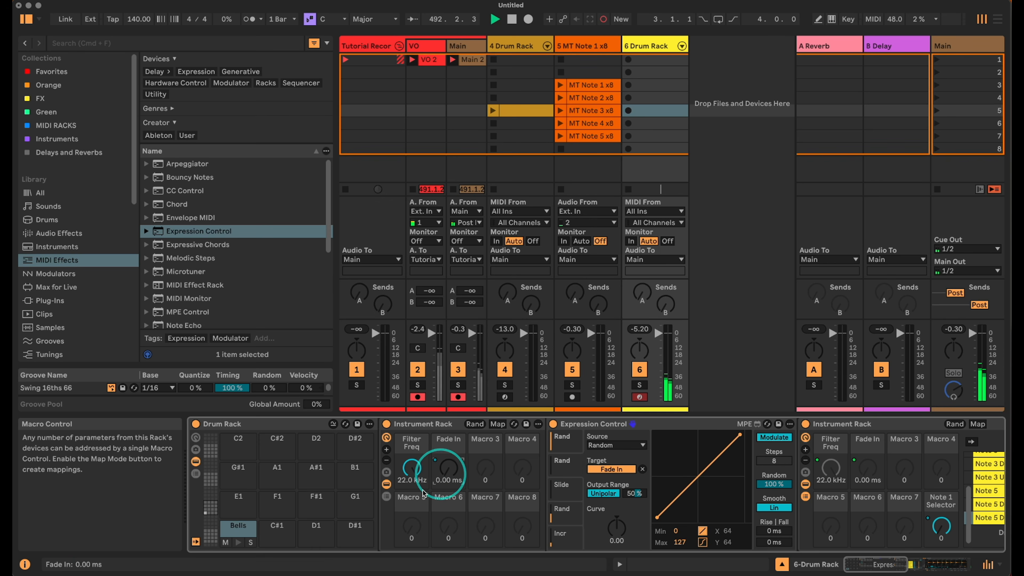
click(239, 543)
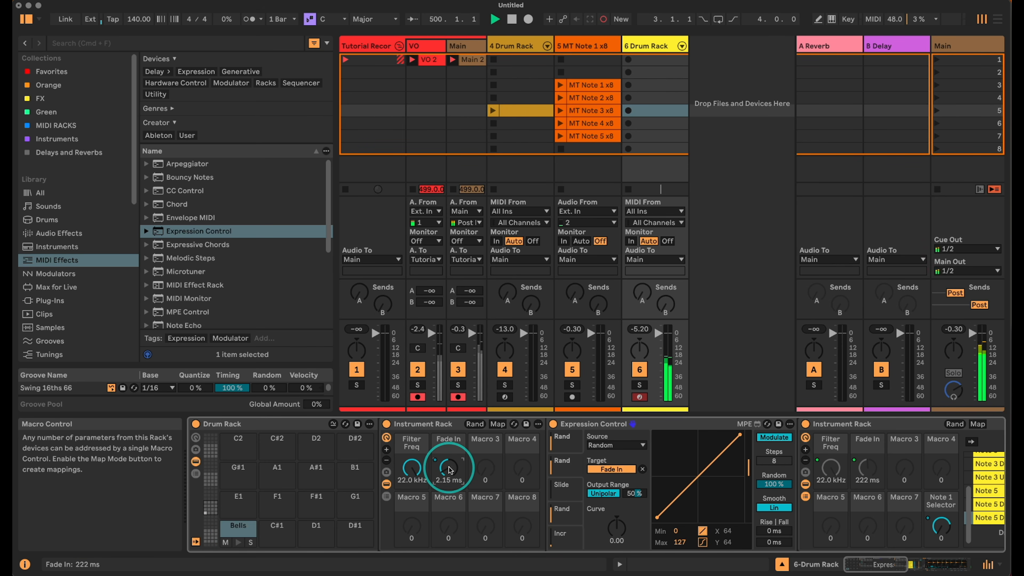
click(239, 543)
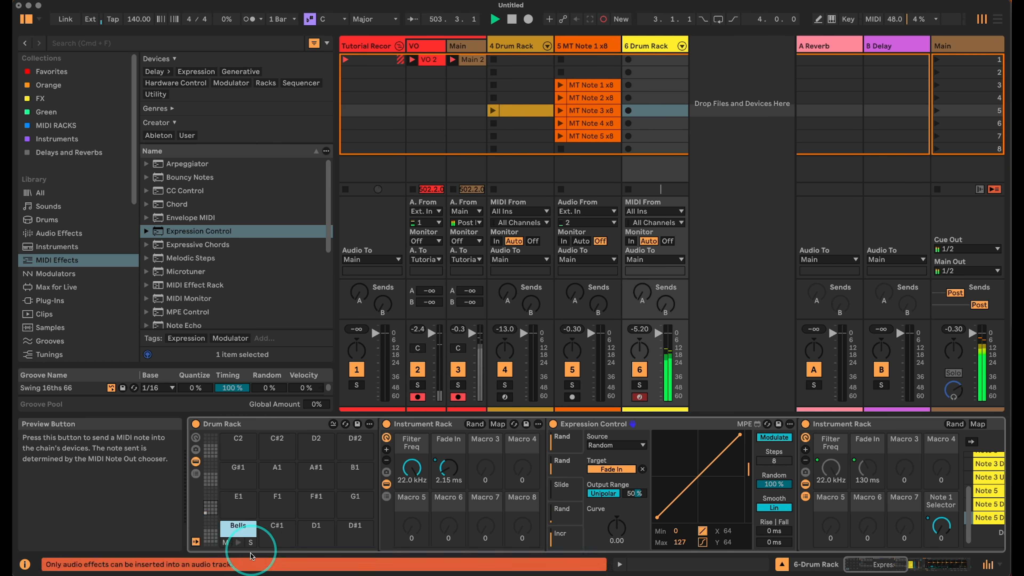
- Collapse Expression Control and lower the outer rack's Filter Freq macro to 3.96 kHz while auditioning the Bells pad
click(583, 424)
double_click(583, 425)
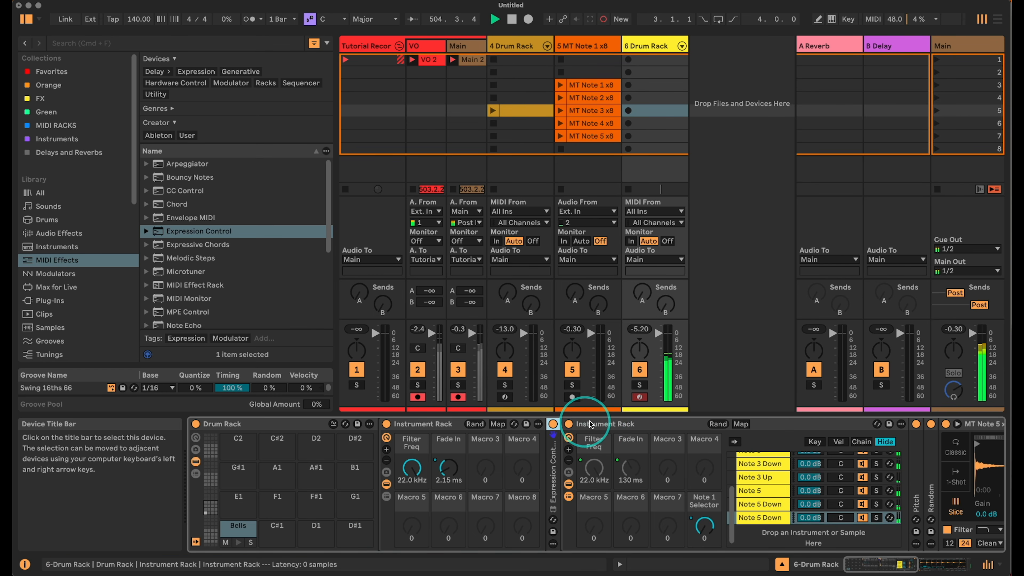
drag(412, 467, 412, 482)
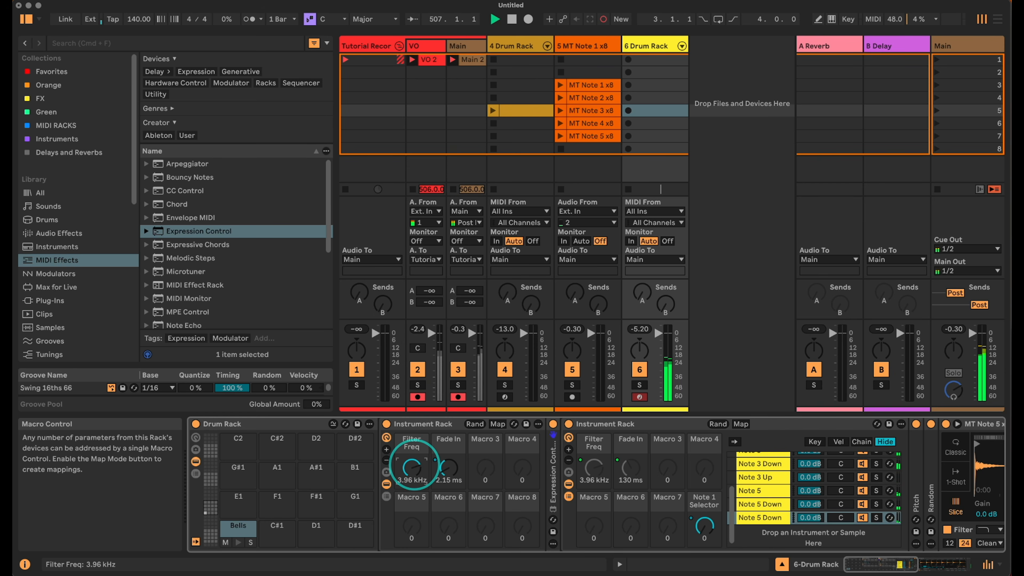
click(238, 542)
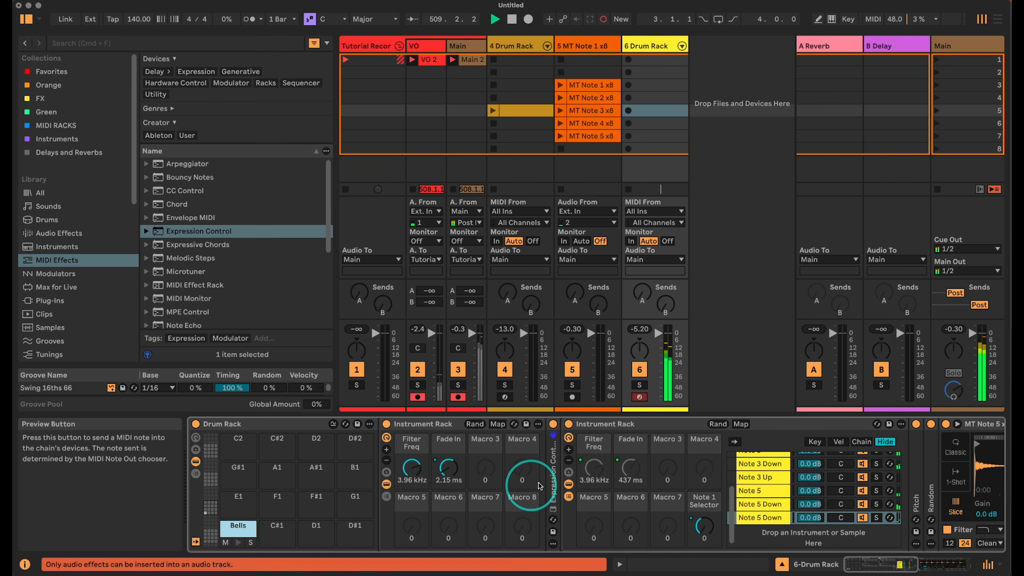
- Raise the velocity influence on the filter cutoff in the last chain's Simpler and copy the value to its siblings
drag(889, 565, 943, 565)
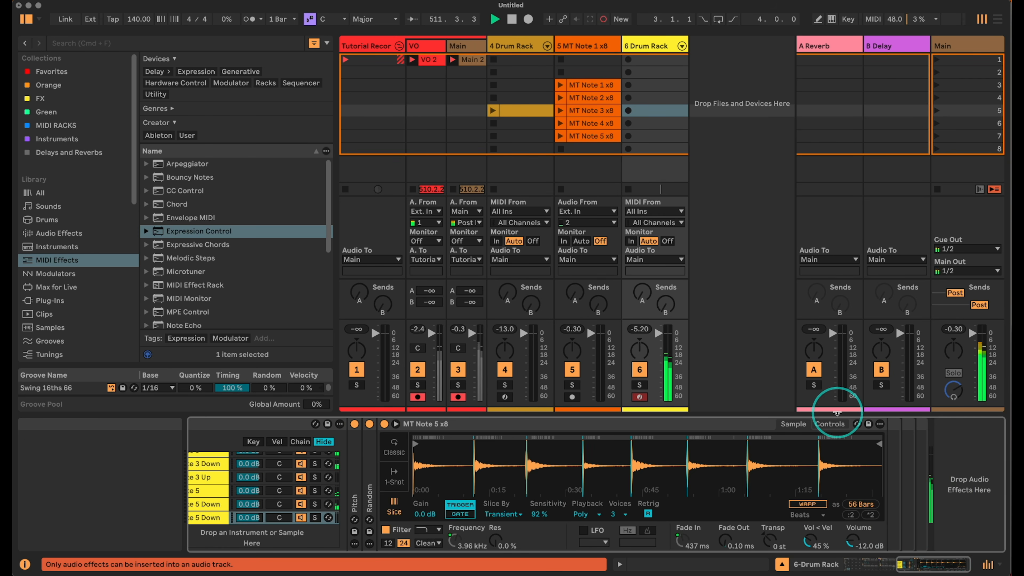
click(830, 424)
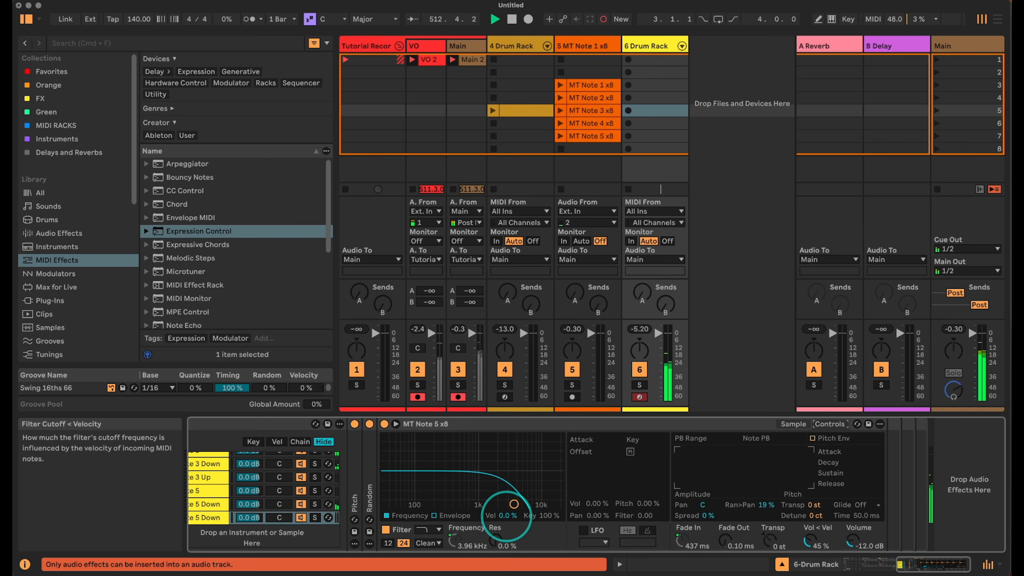
right_click(508, 519)
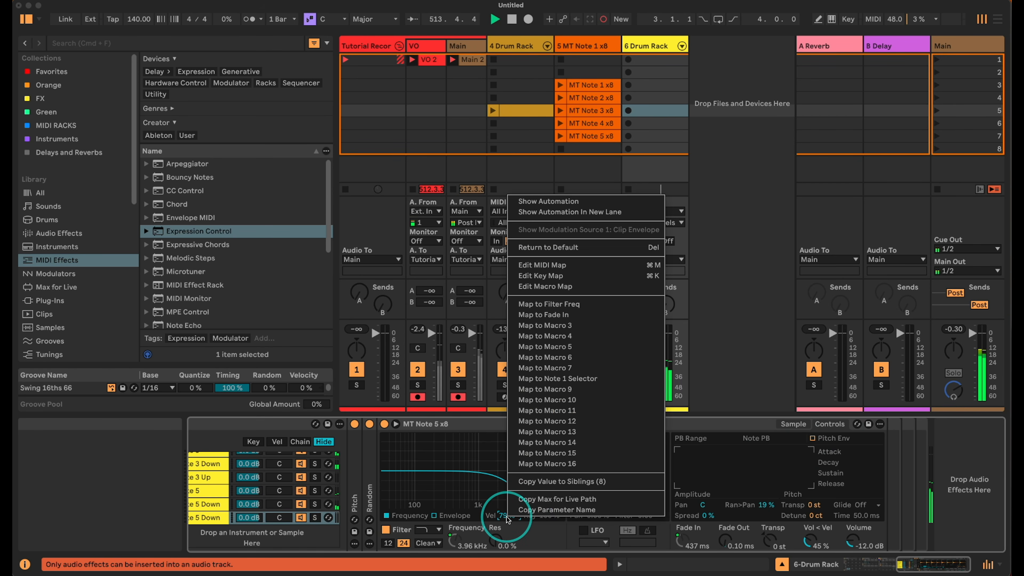
click(599, 482)
- Insert a Velocity MIDI effect between Expression Control and the inner Instrument Rack and set its Random amount to 33
drag(917, 568, 847, 565)
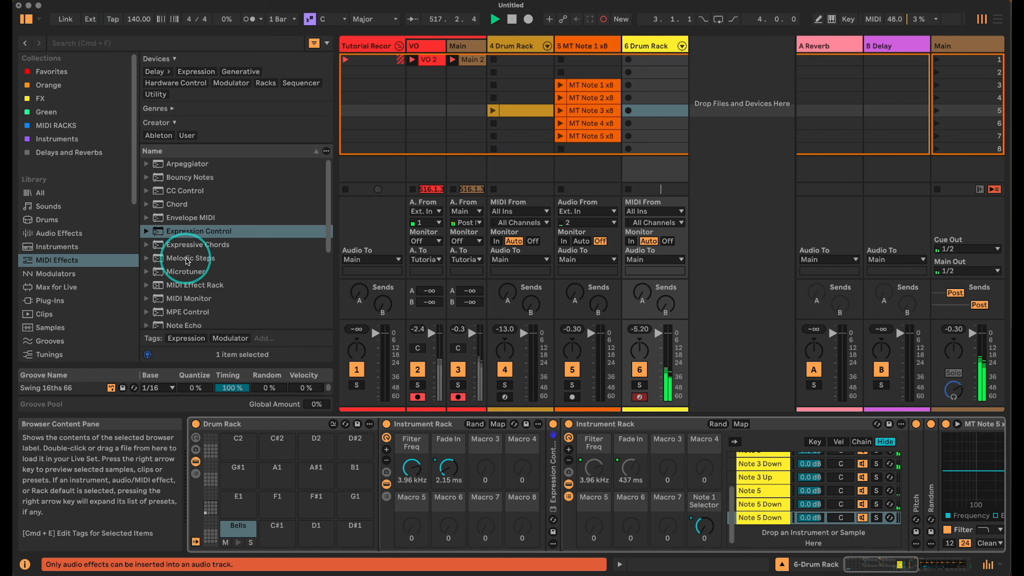
scroll(178, 251, down, 5)
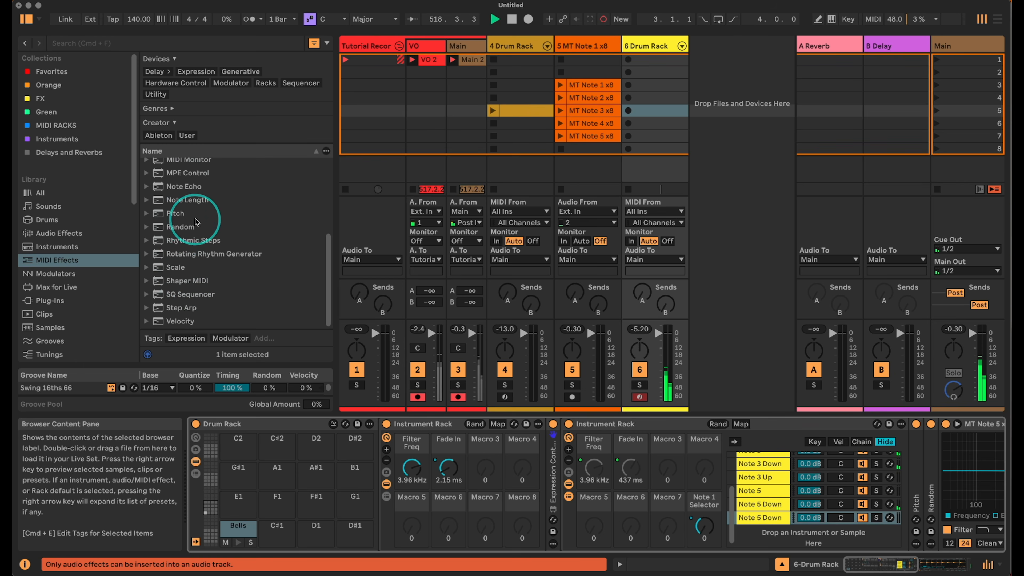
drag(177, 321, 567, 476)
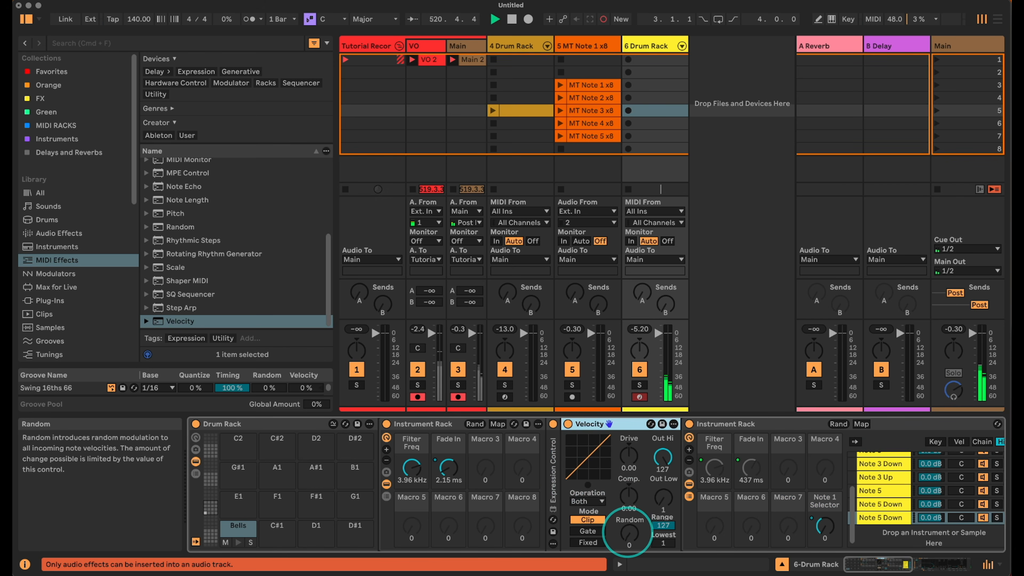
drag(629, 524, 630, 512)
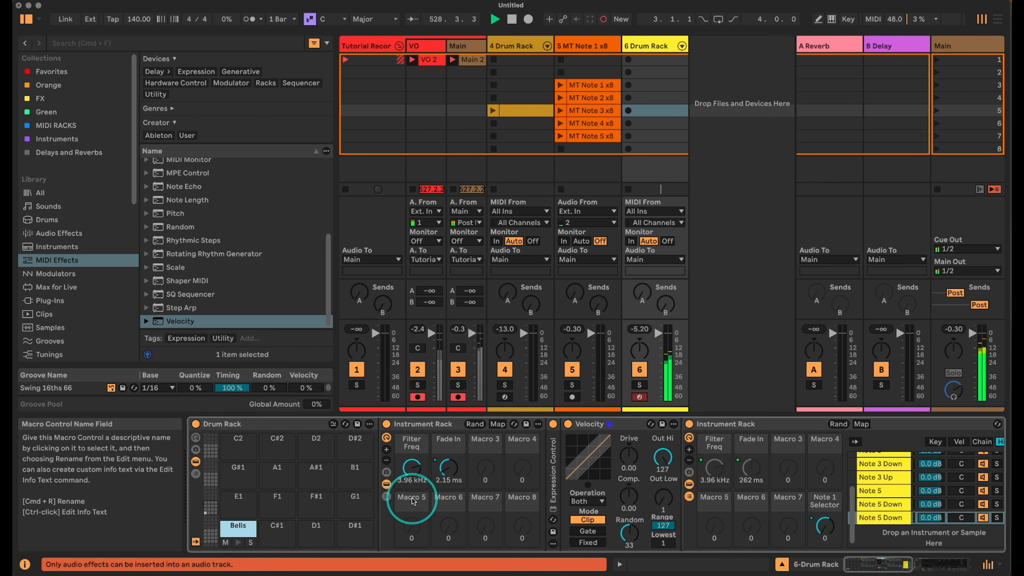
- Create a MIDI clip in the eighth slot of the Drum Rack track and set its loop length to two bars
double_click(655, 149)
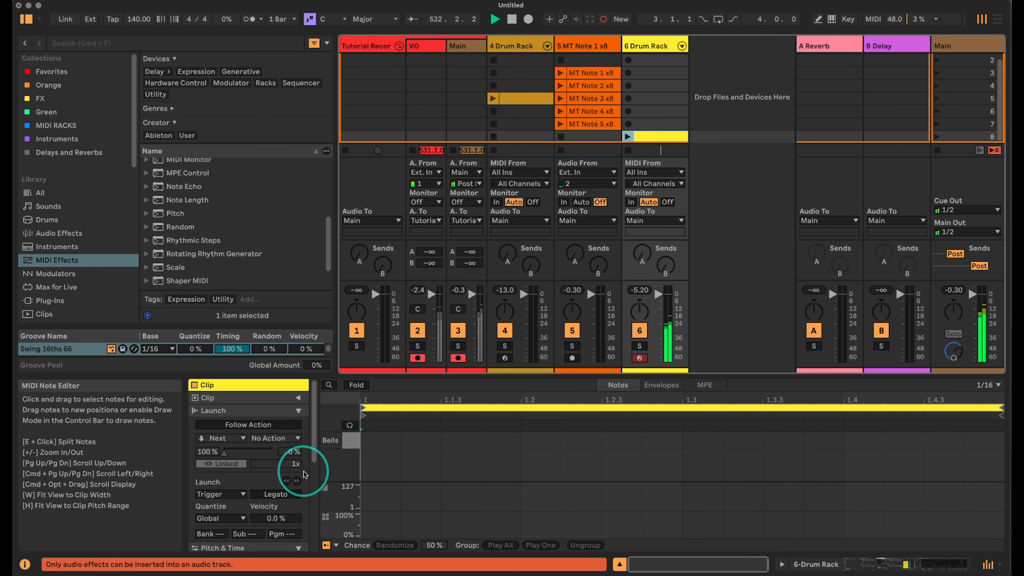
scroll(268, 470, up, 3)
click(299, 394)
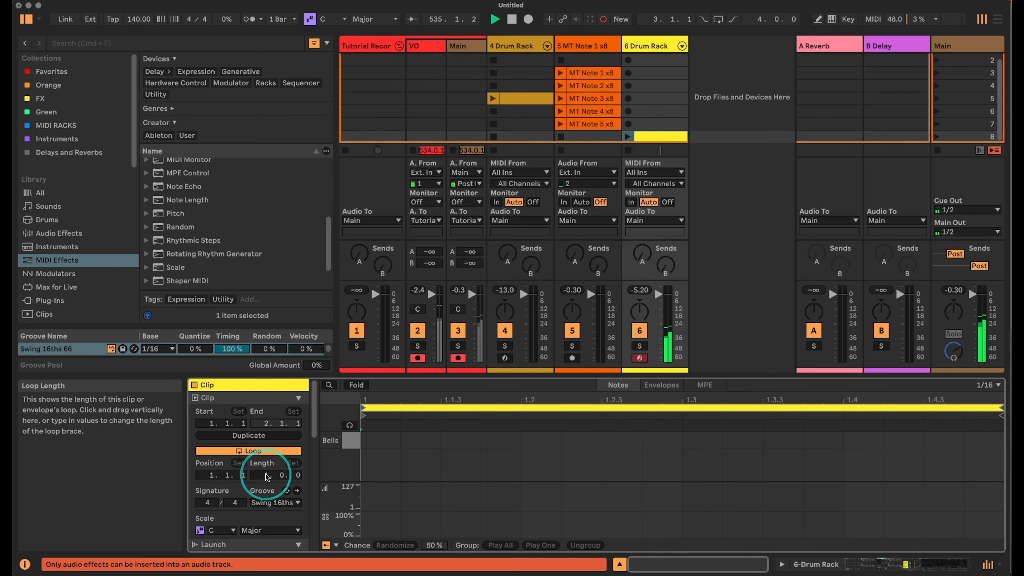
drag(266, 477, 266, 476)
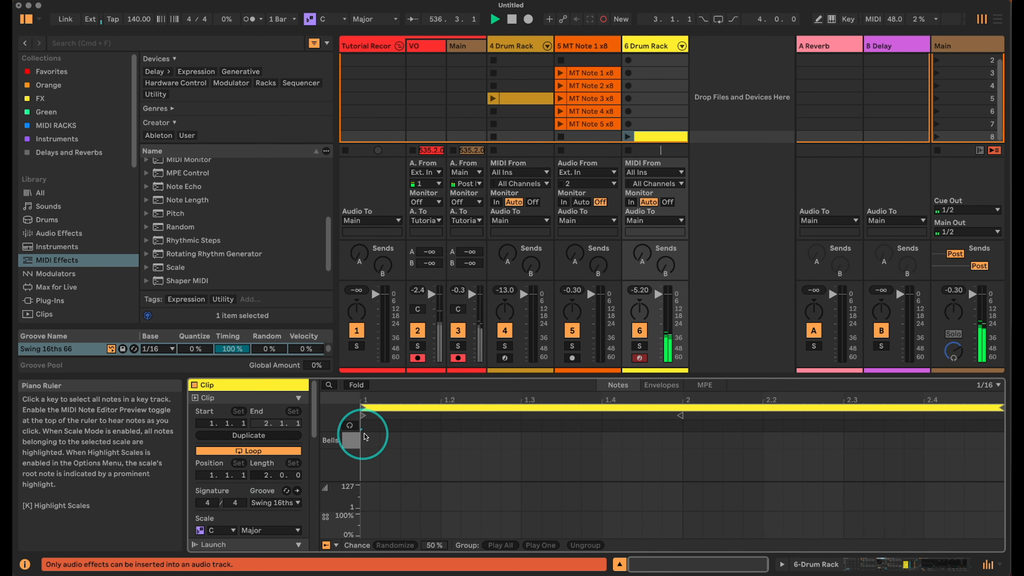
- Add a sixteenth-note Bells hit at the clip's start, lower its chance slightly, and launch the clip
click(370, 437)
double_click(369, 438)
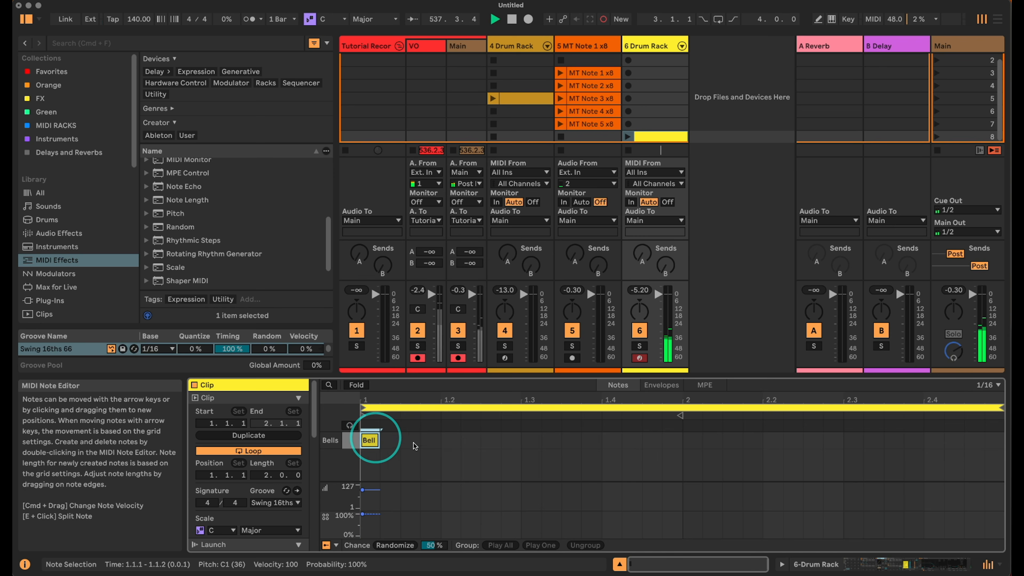
drag(362, 514, 362, 517)
click(628, 138)
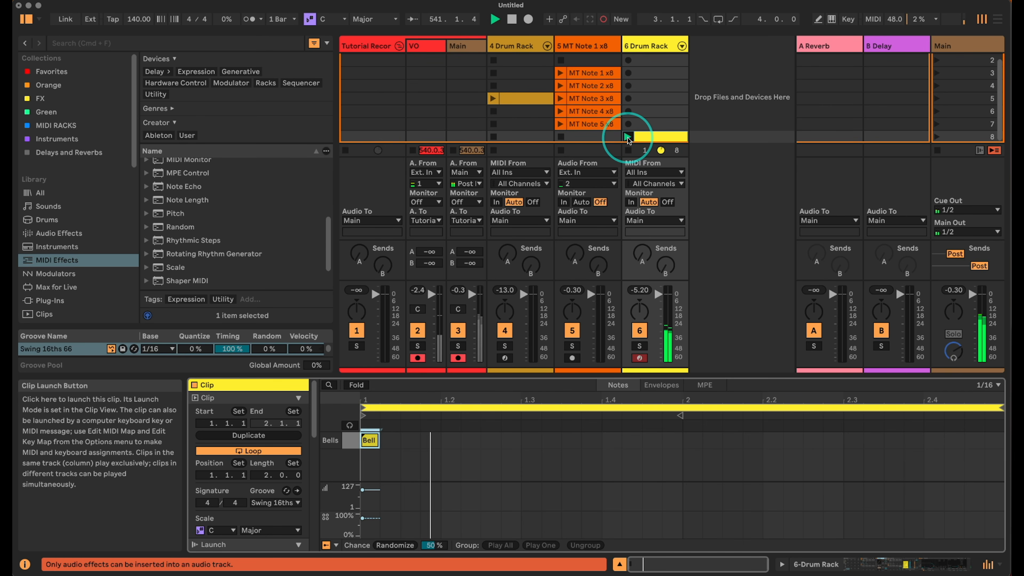
- Load Granulator III onto the Drum Rack's D1 pad and show its I/O settings
click(928, 564)
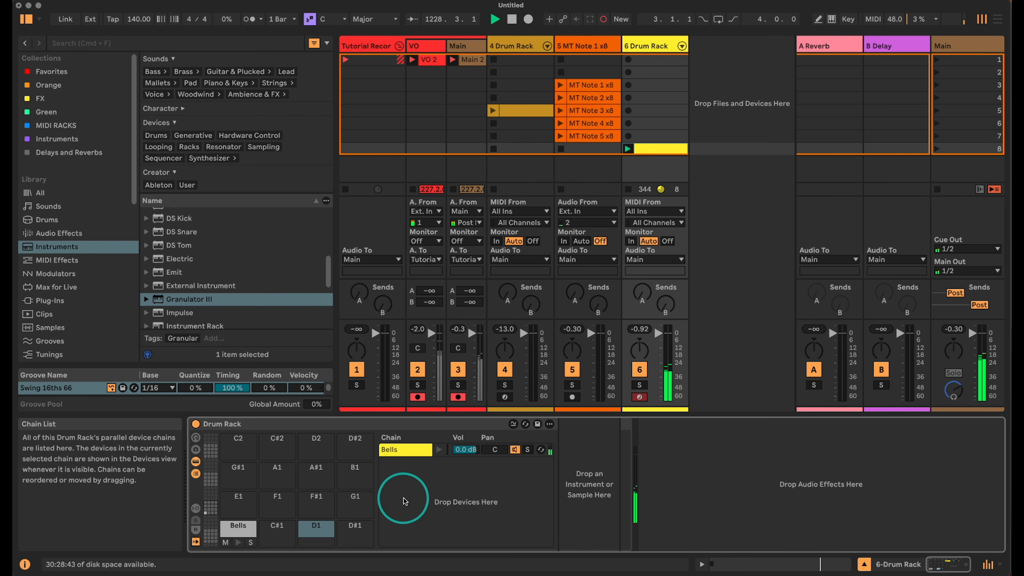
drag(183, 299, 316, 526)
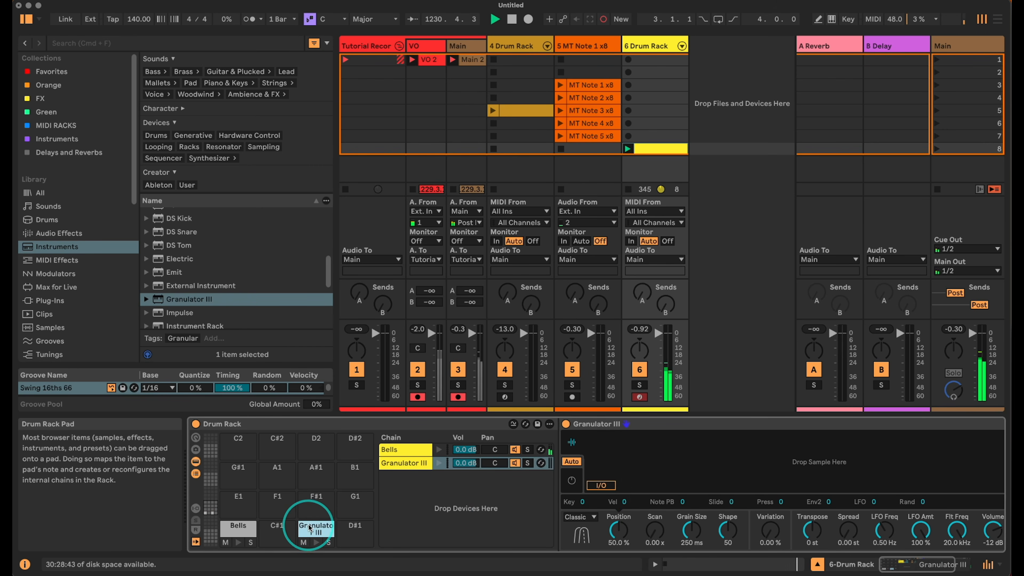
click(598, 486)
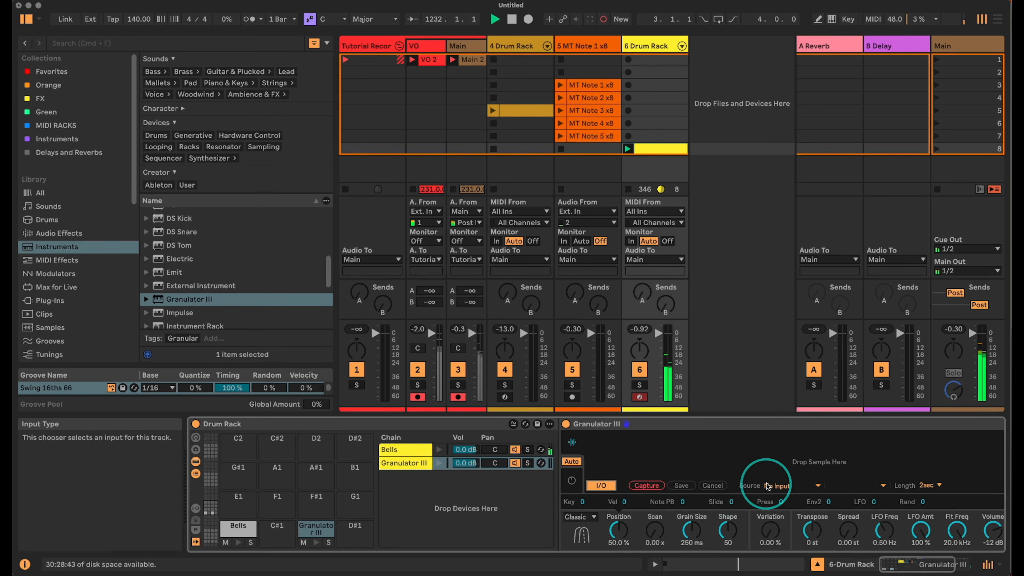
- Set Granulator III's source to the Bells chain of 6-Drum Rack and capture its audio
click(779, 486)
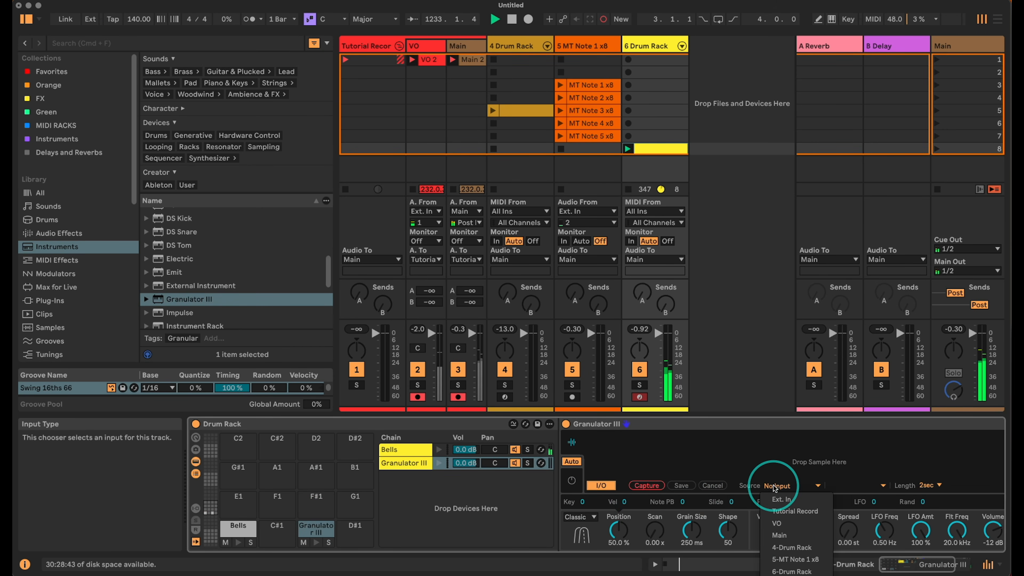
click(791, 551)
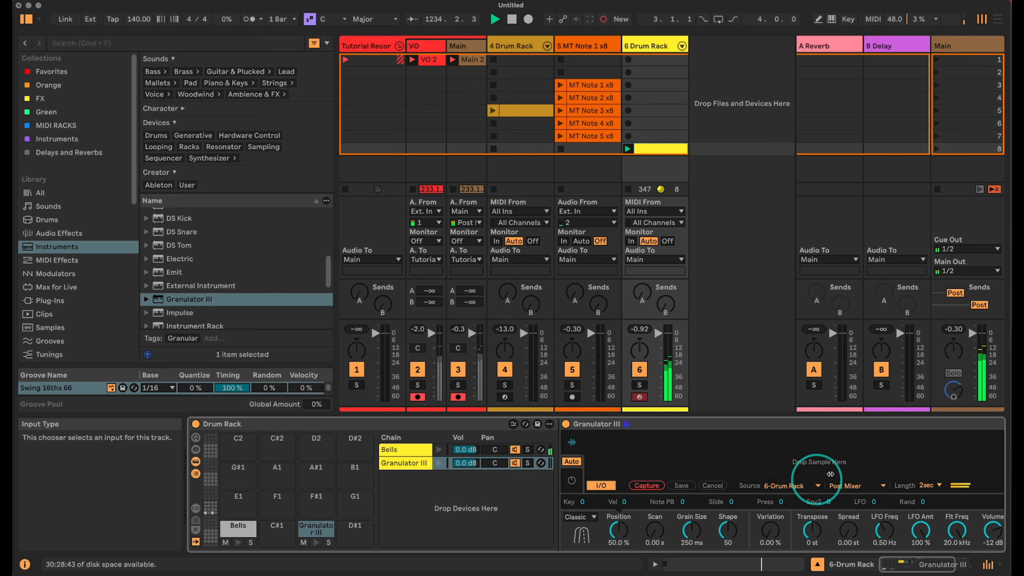
click(855, 485)
click(912, 75)
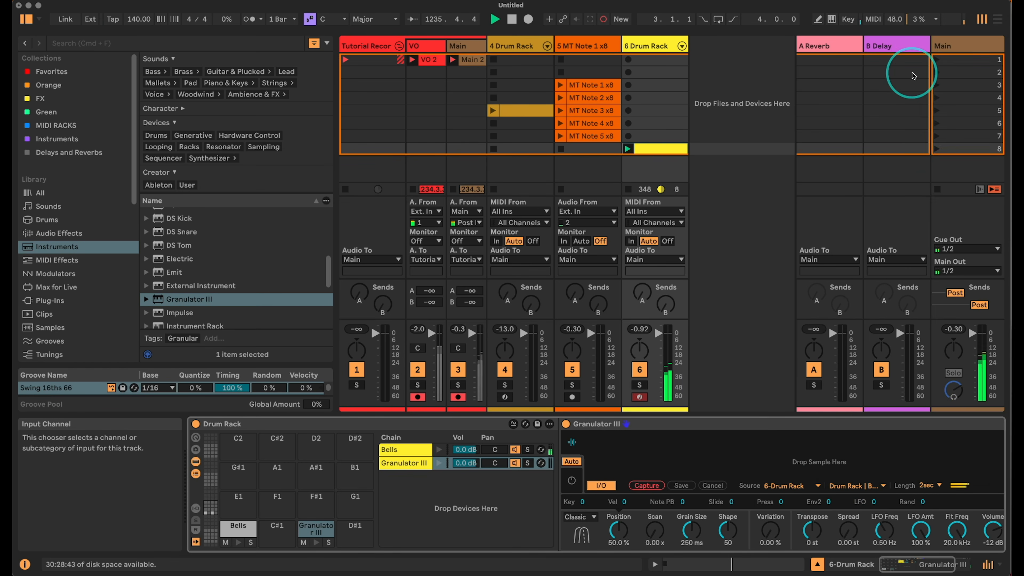
click(647, 486)
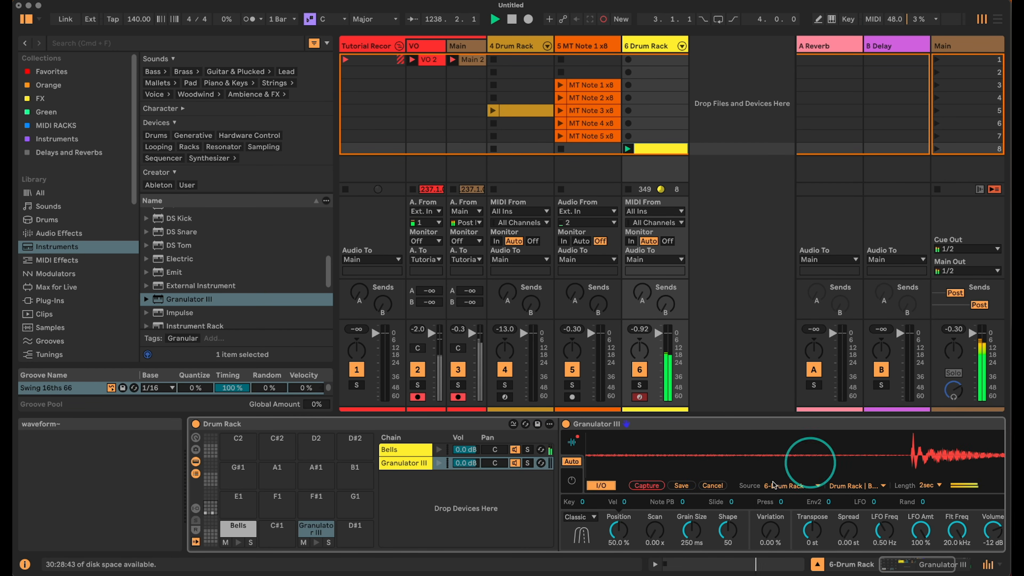
click(647, 486)
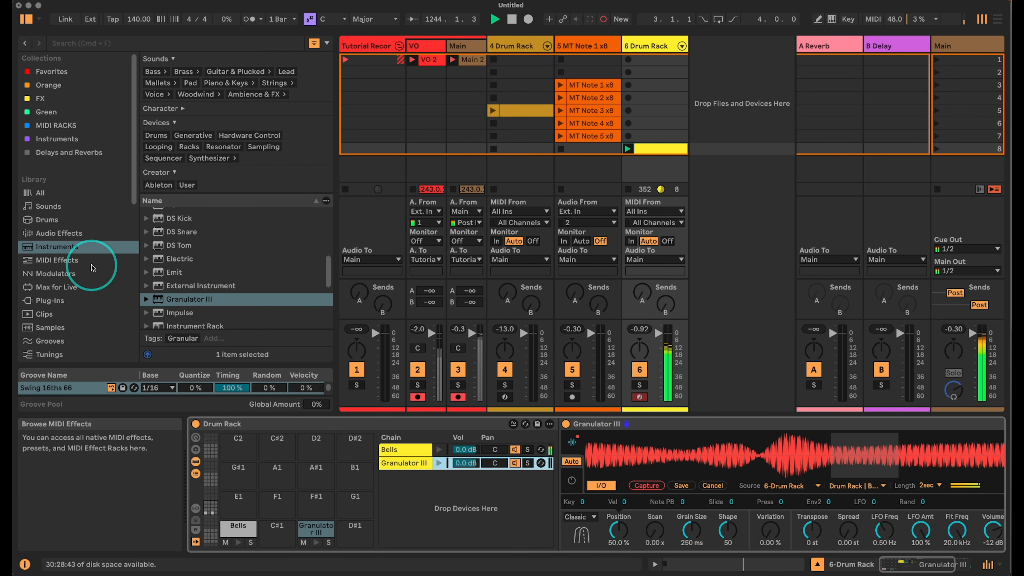
- Insert Envelope MIDI before Granulator III with velocity off, attack 0.10 ms, sustain 0.0 dB and release 1.00 ms
click(79, 261)
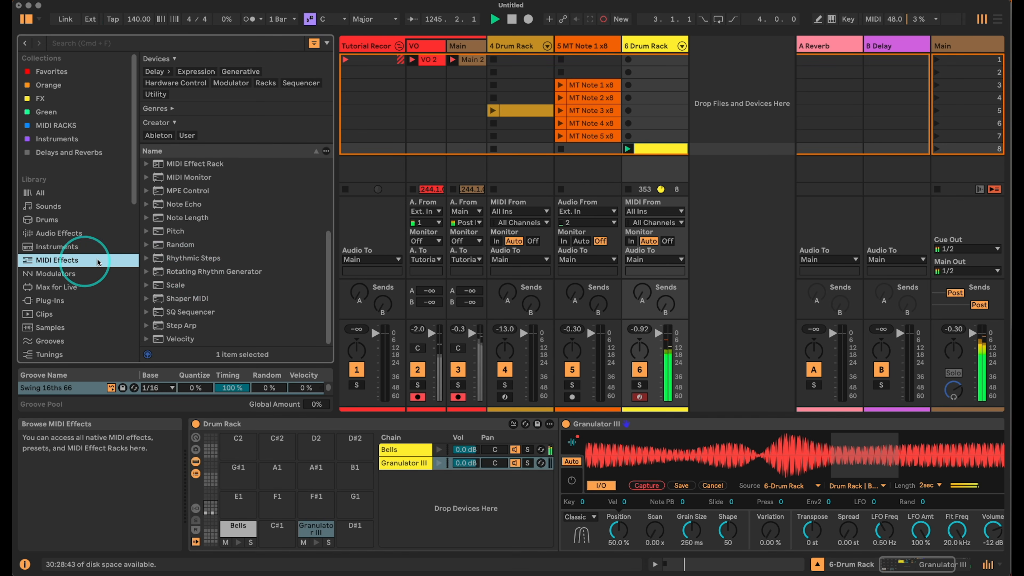
scroll(200, 273, up, 5)
drag(184, 229, 651, 472)
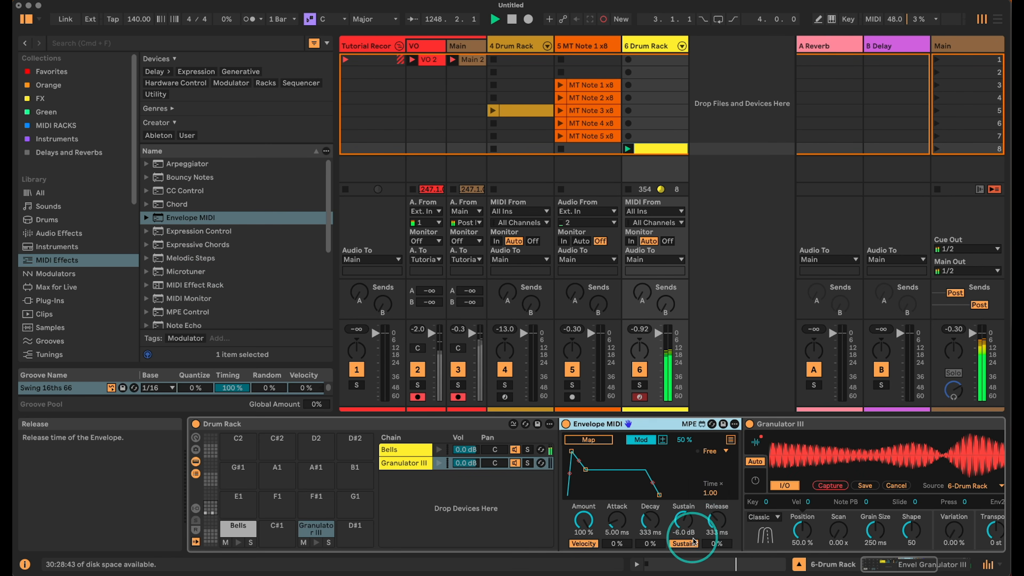
drag(717, 522, 716, 561)
drag(690, 519, 661, 418)
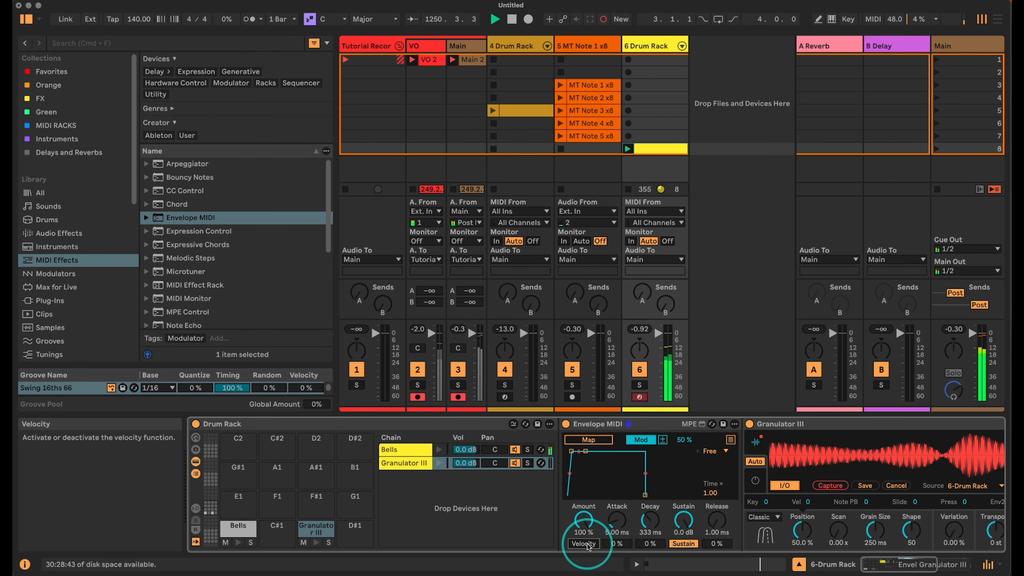
drag(617, 520, 618, 493)
- Map the envelope in Remote mode to Granulator III's Capture control and audition the Granulator III chain
click(642, 440)
click(589, 440)
click(825, 488)
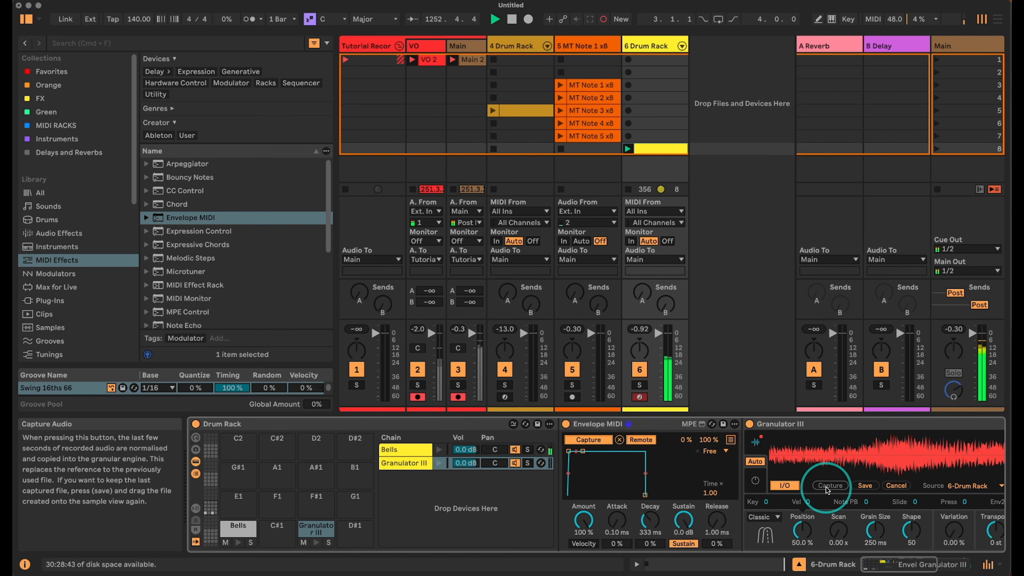
click(438, 463)
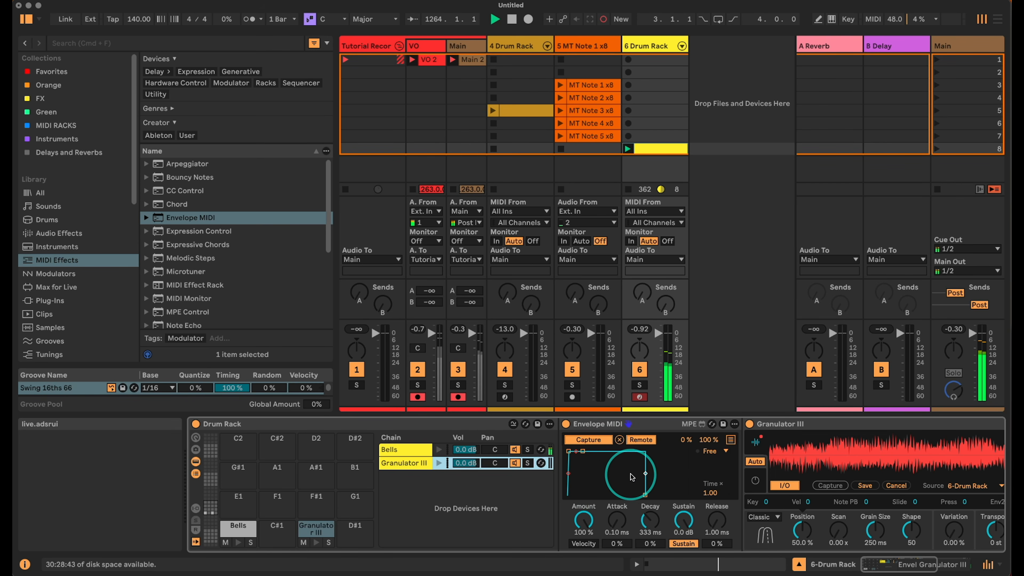
click(598, 423)
scroll(100, 336, down, 5)
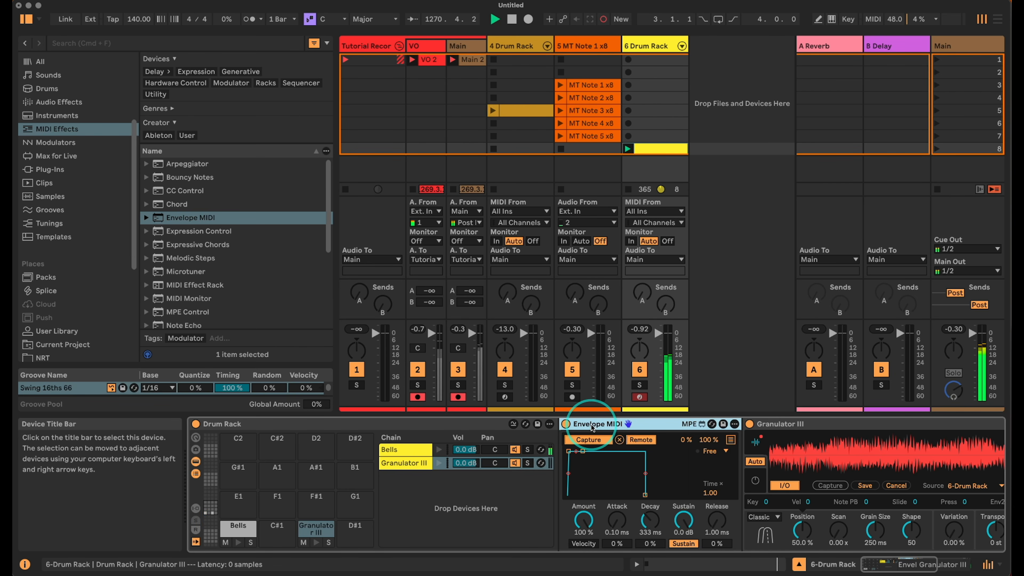
- Add a Granulator III note to the clip starting at 1.2 and extend it to 2.3
click(660, 149)
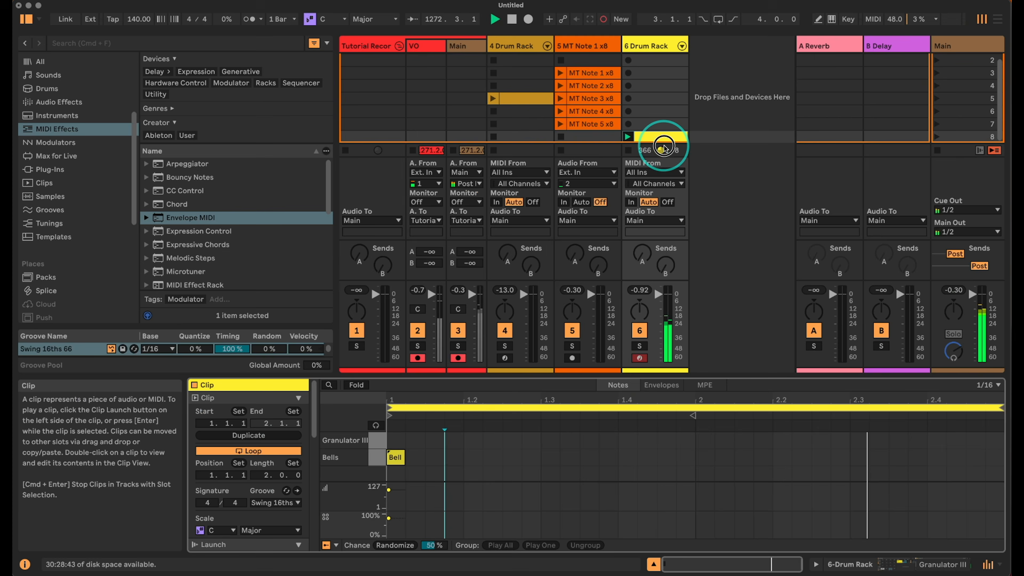
double_click(474, 439)
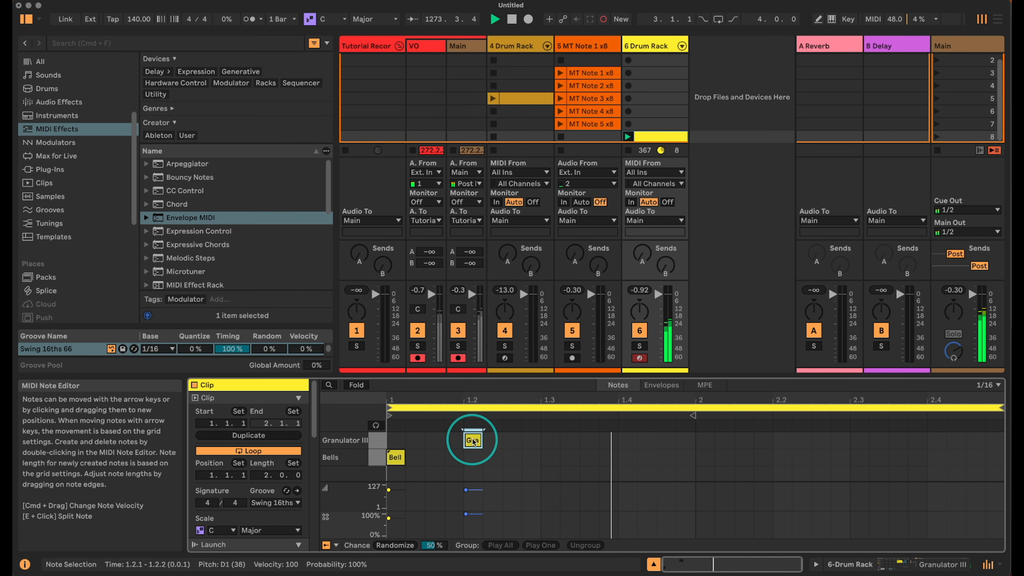
drag(480, 436, 846, 432)
- Mute the Bells chain and switch Granulator III from Classic to Cloud mode
click(941, 564)
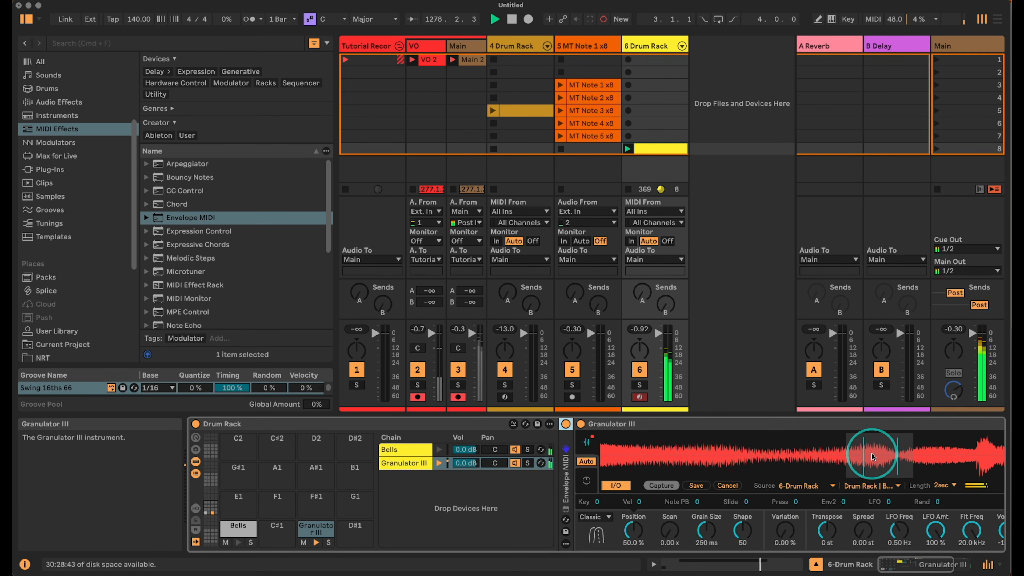
click(515, 449)
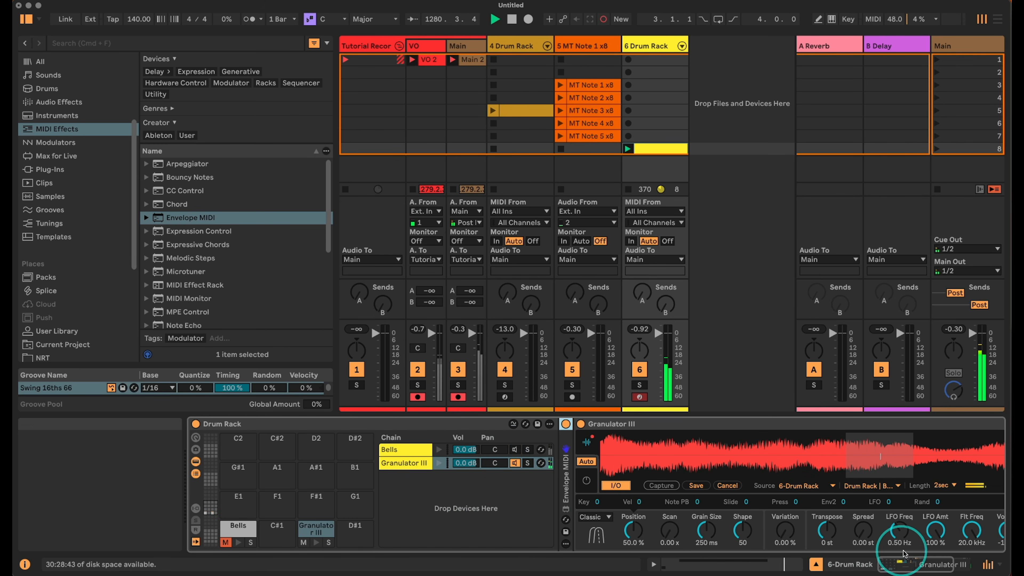
click(921, 563)
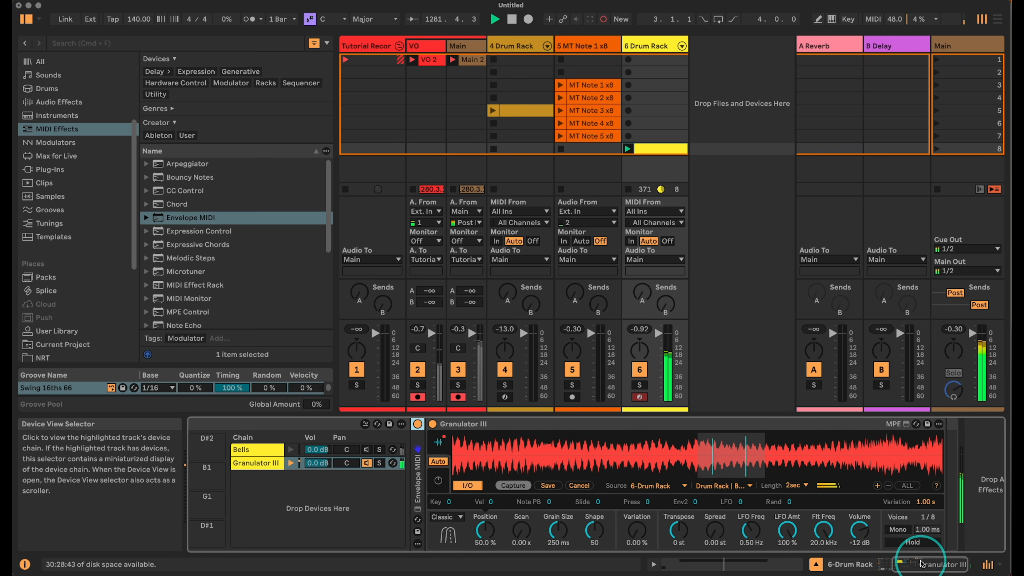
click(460, 517)
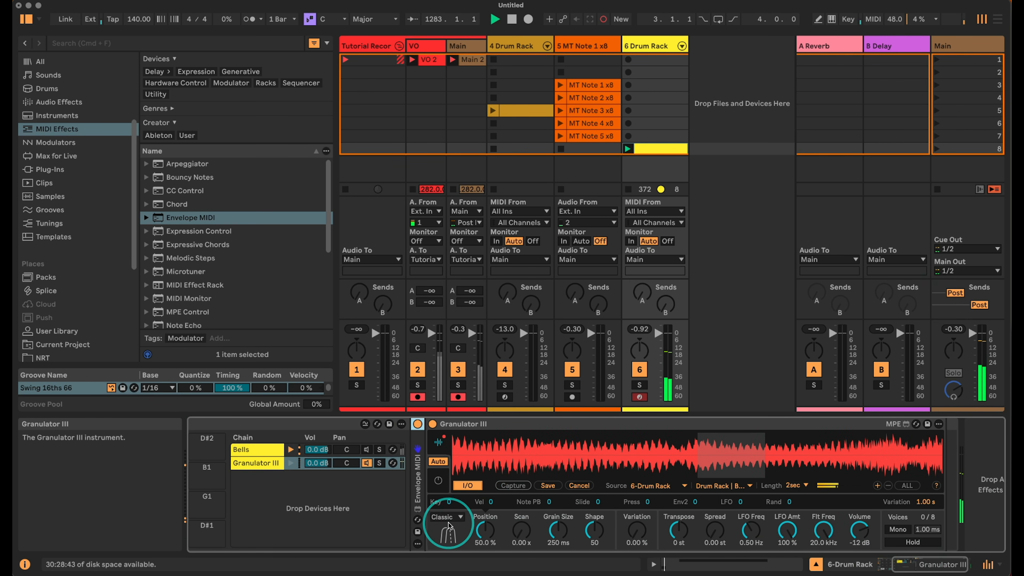
click(452, 551)
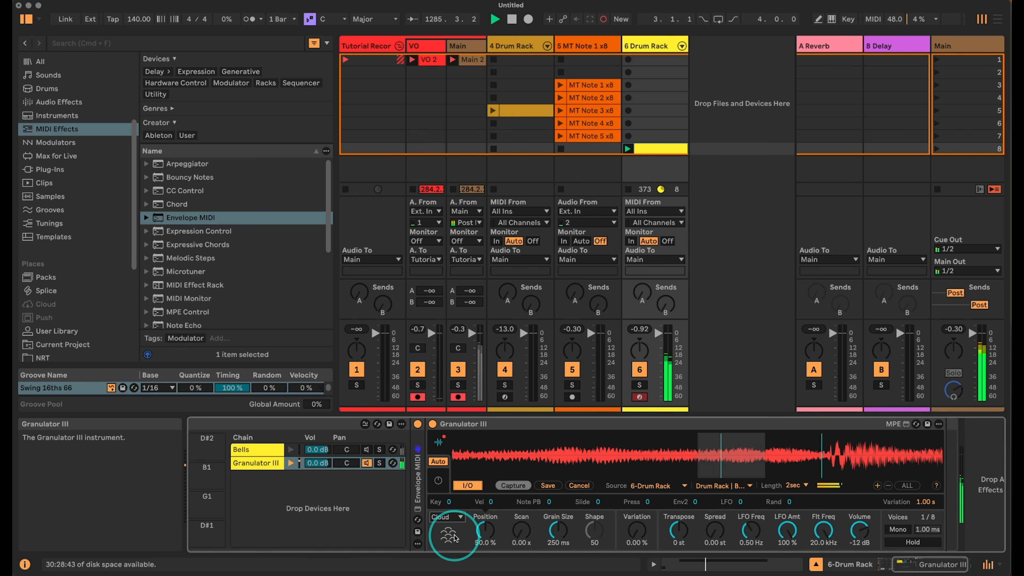
- Set Granulator III's variation to 40.7%, spread to 0.10 st and transpose to +12 st
drag(646, 543, 639, 492)
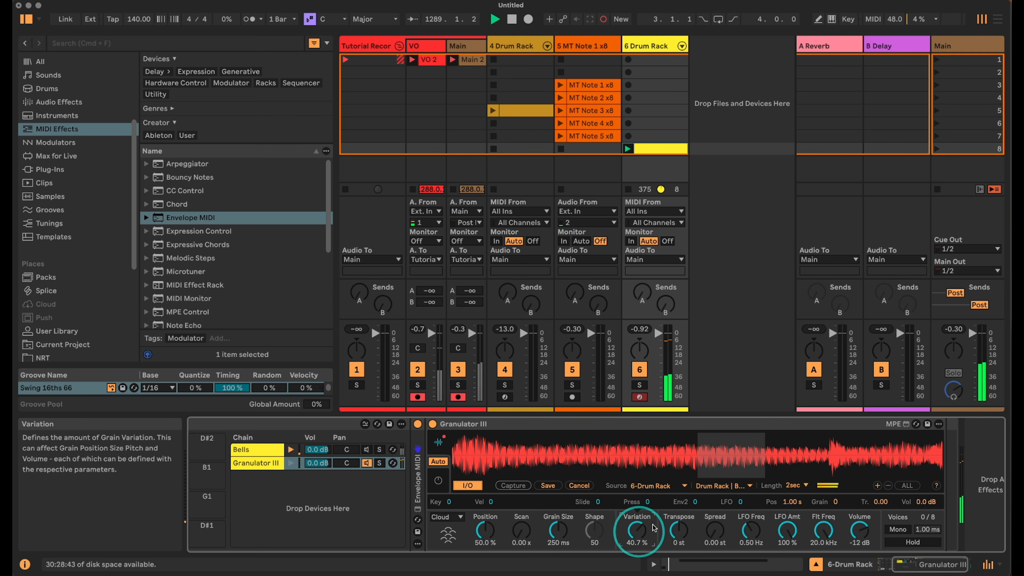
drag(717, 532, 716, 514)
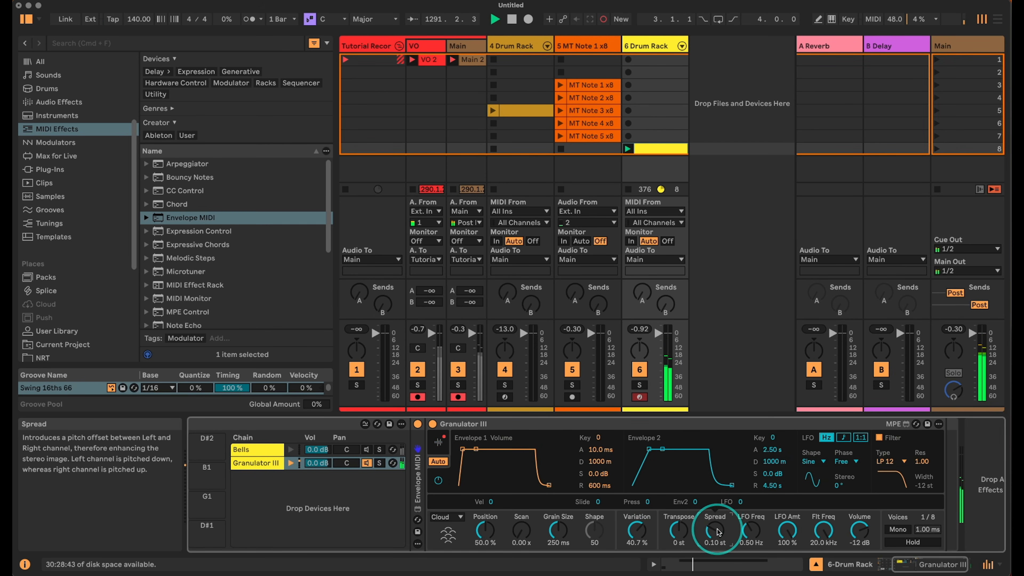
click(680, 532)
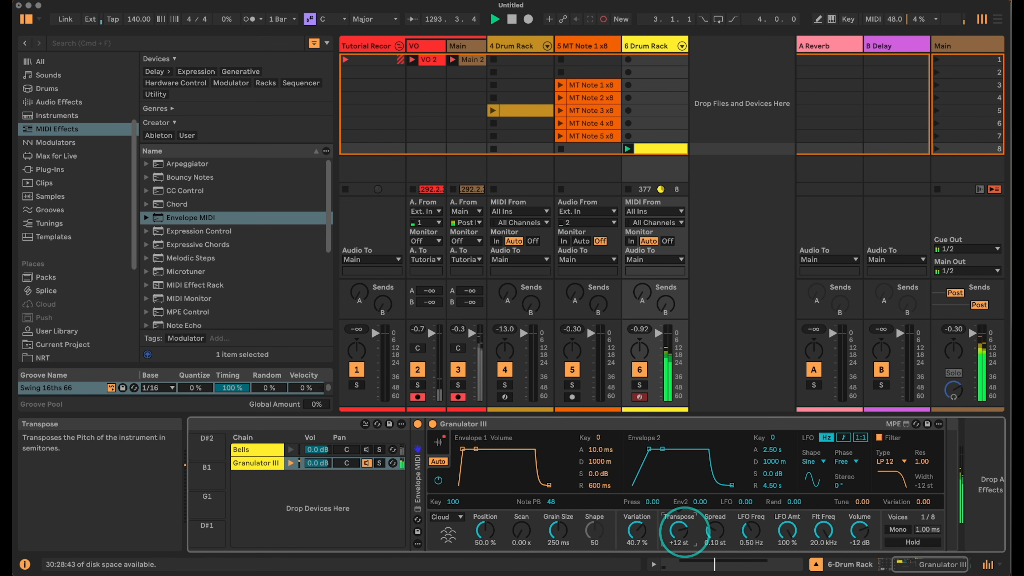
- Set Granulator III's volume envelope to a 982 ms attack and 3.72 s release, and collapse the device
drag(599, 450, 602, 434)
drag(600, 485, 602, 476)
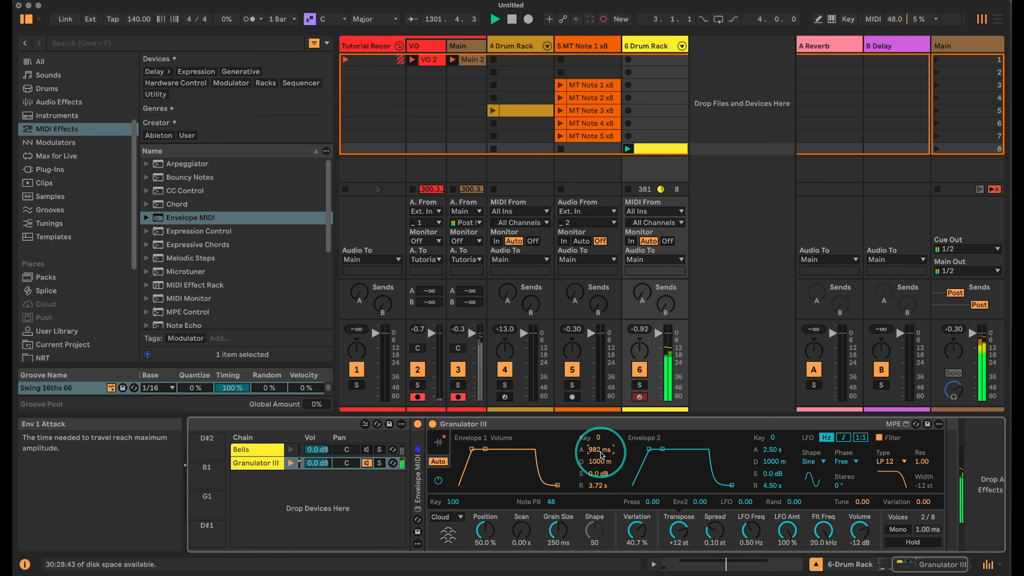
click(442, 443)
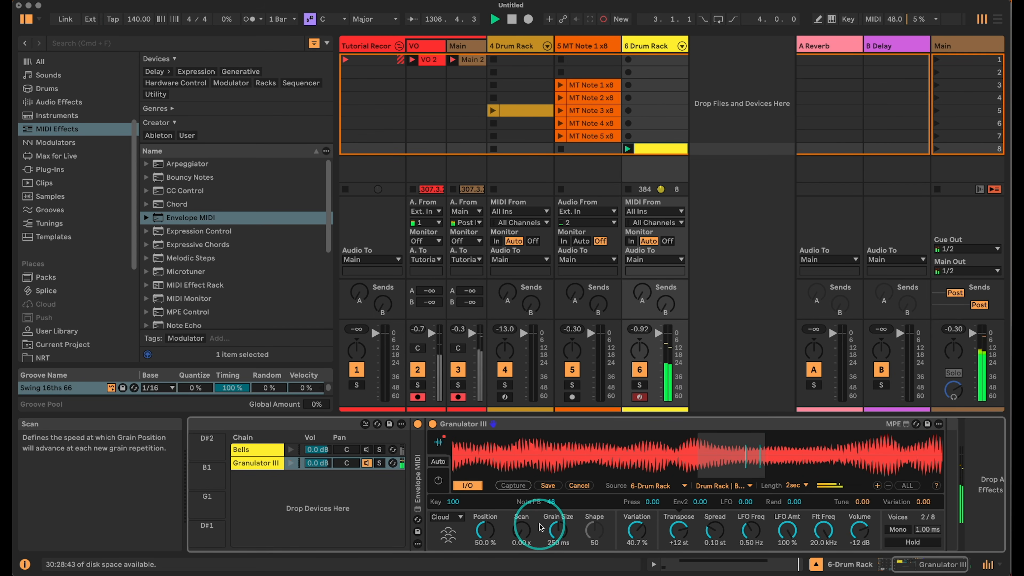
double_click(465, 424)
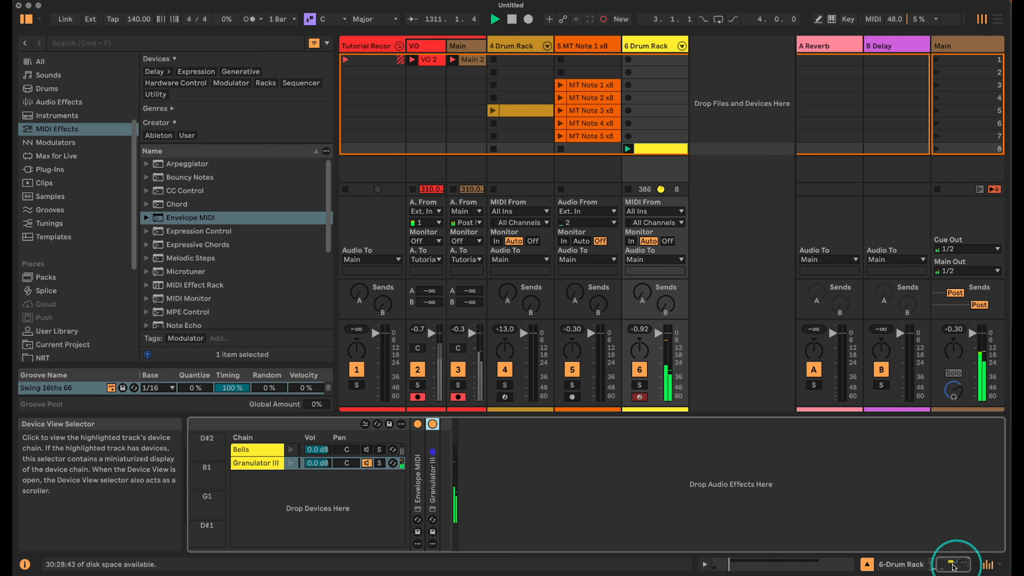
- Check the Granulator III note in the clip and return to the Drum Rack's devices
click(936, 567)
double_click(657, 149)
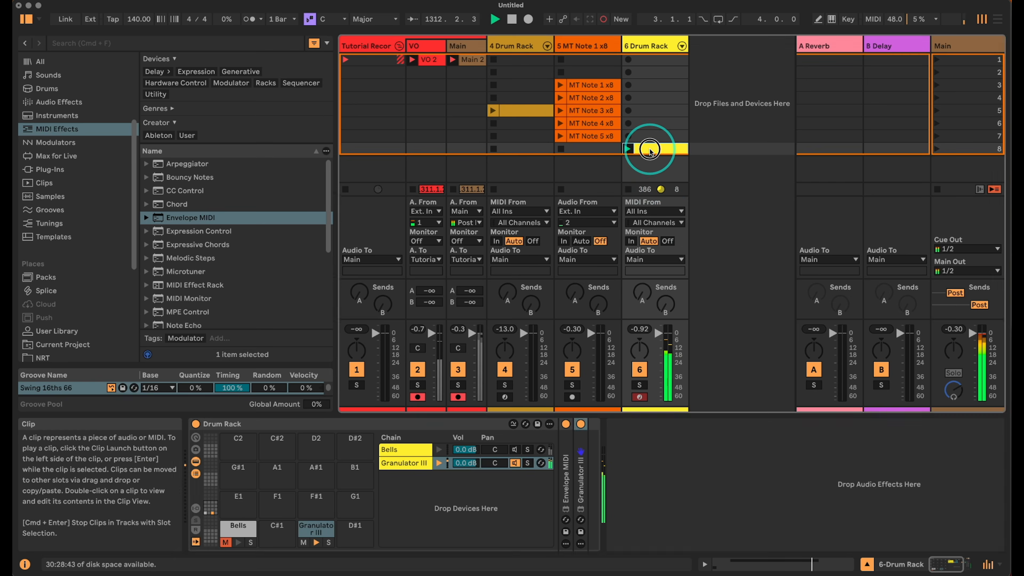
click(492, 440)
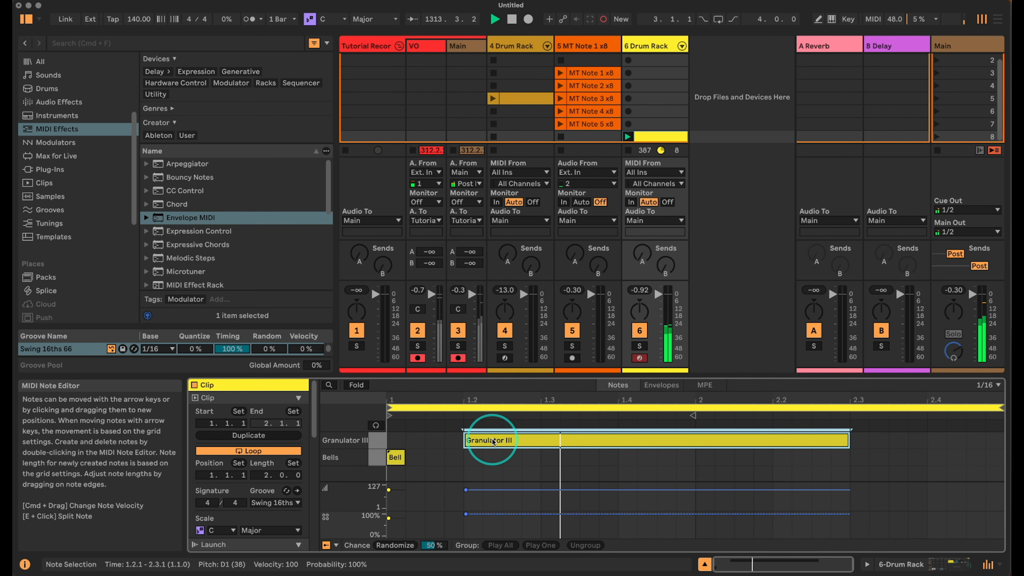
click(939, 564)
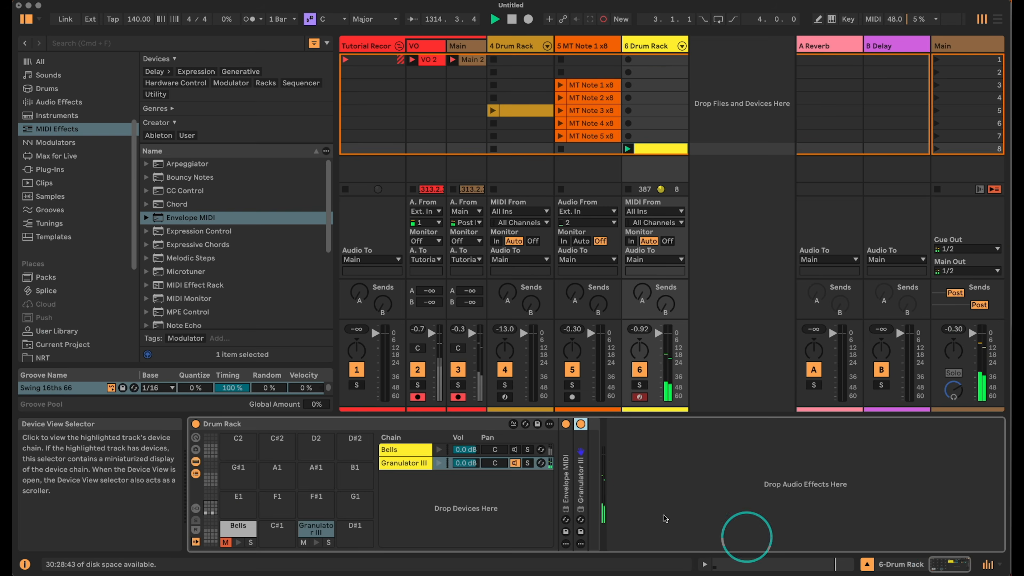
- Unmute the Bells chain and load a Pitch Hack effect onto the empty E1 pad of the Drum Rack
click(225, 542)
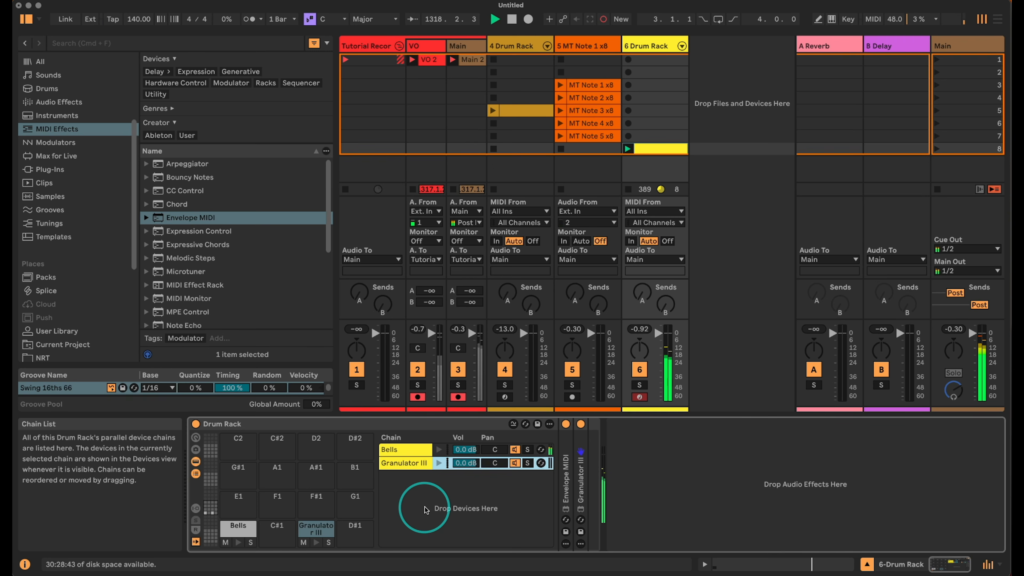
click(74, 102)
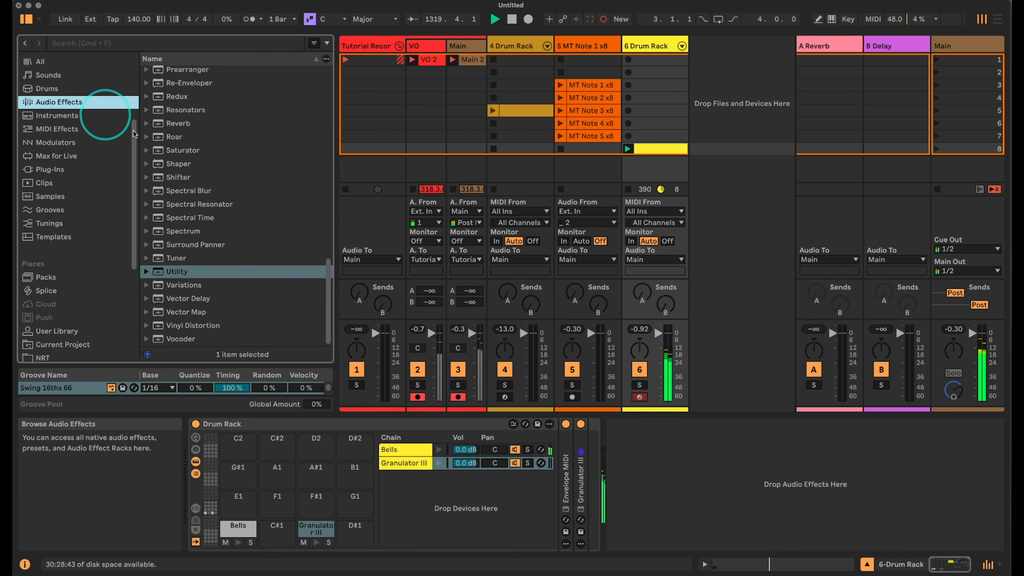
scroll(224, 246, down, 2)
scroll(225, 249, down, 3)
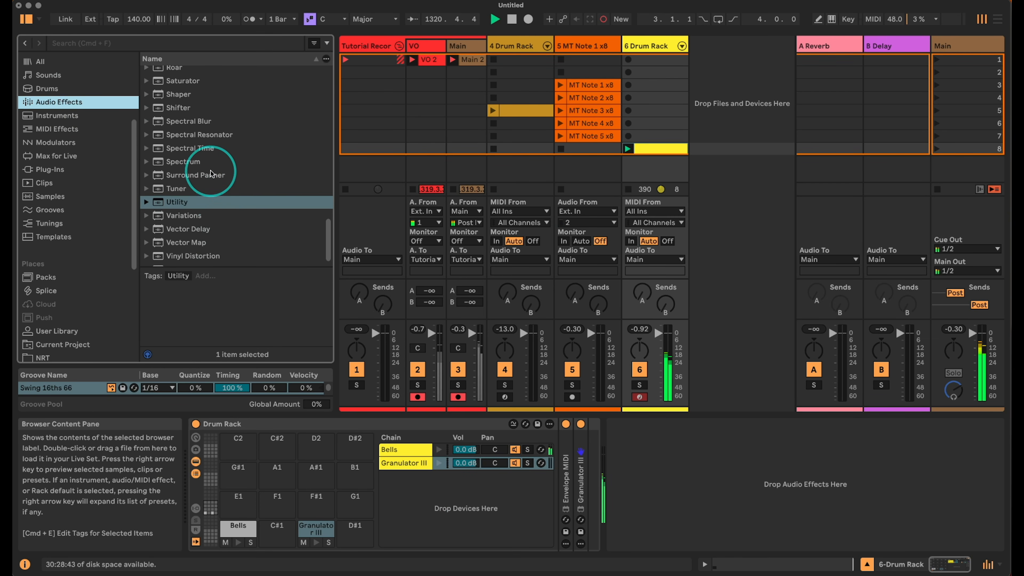
scroll(212, 174, up, 9)
scroll(175, 142, up, 2)
drag(178, 126, 238, 500)
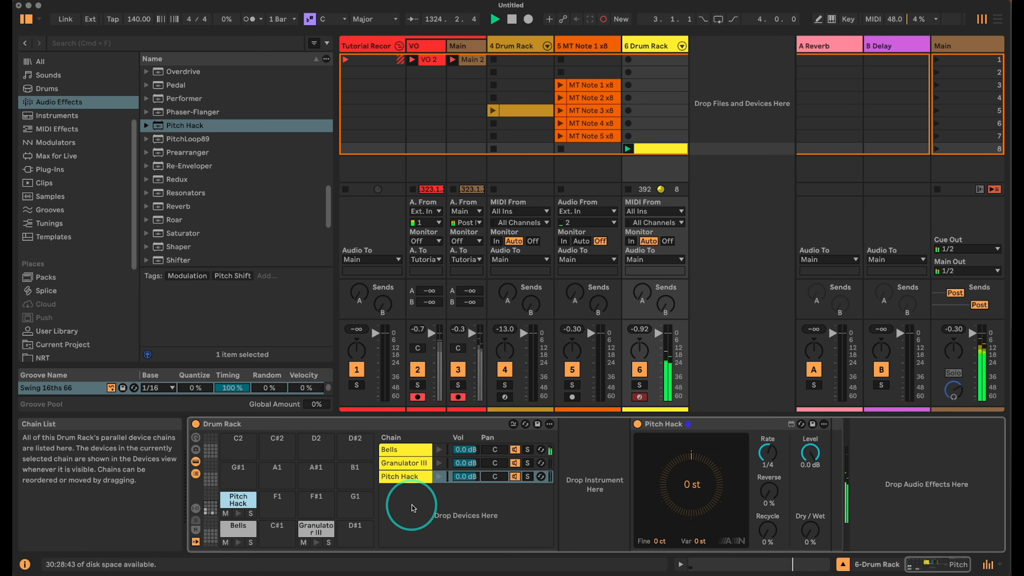
- Add a Utility after Pitch Hack and turn its gain down to -inf dB
scroll(191, 192, down, 4)
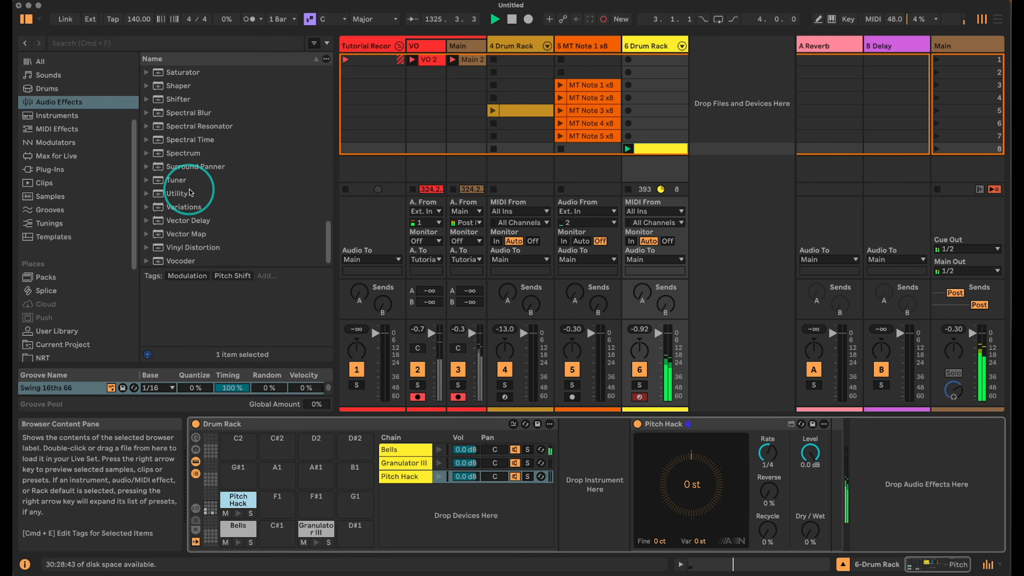
drag(185, 196, 839, 437)
drag(906, 472, 905, 512)
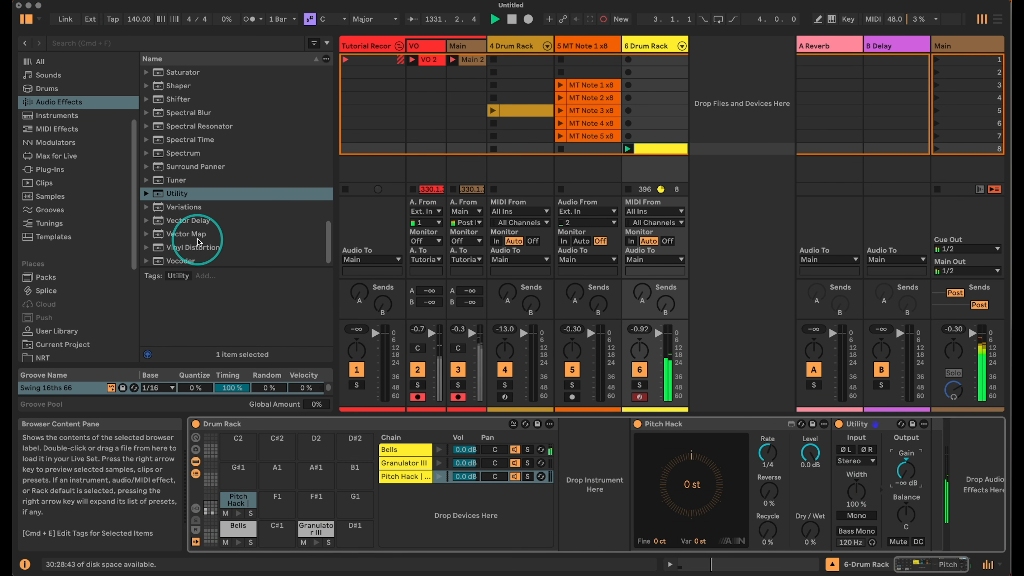
- Insert a Compressor before Pitch Hack, expand its sidechain controls and enable sidechain listen
scroll(197, 242, up, 15)
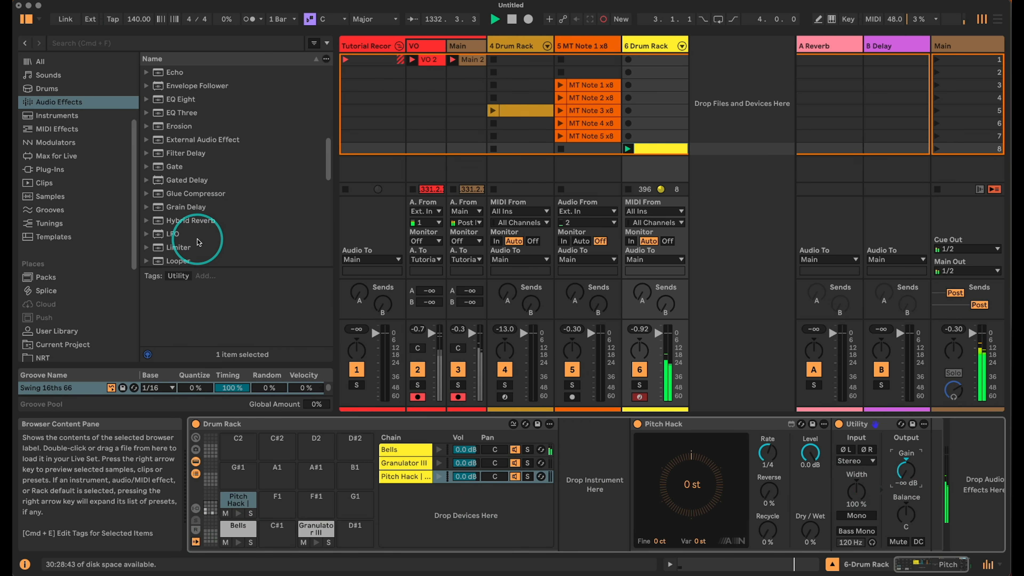
scroll(198, 242, up, 4)
drag(187, 114, 618, 453)
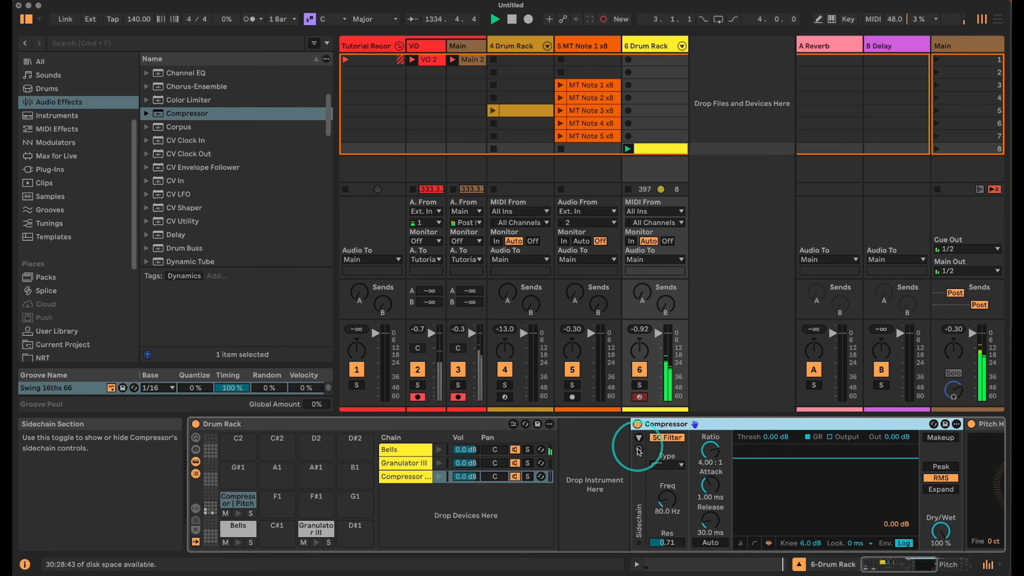
click(639, 438)
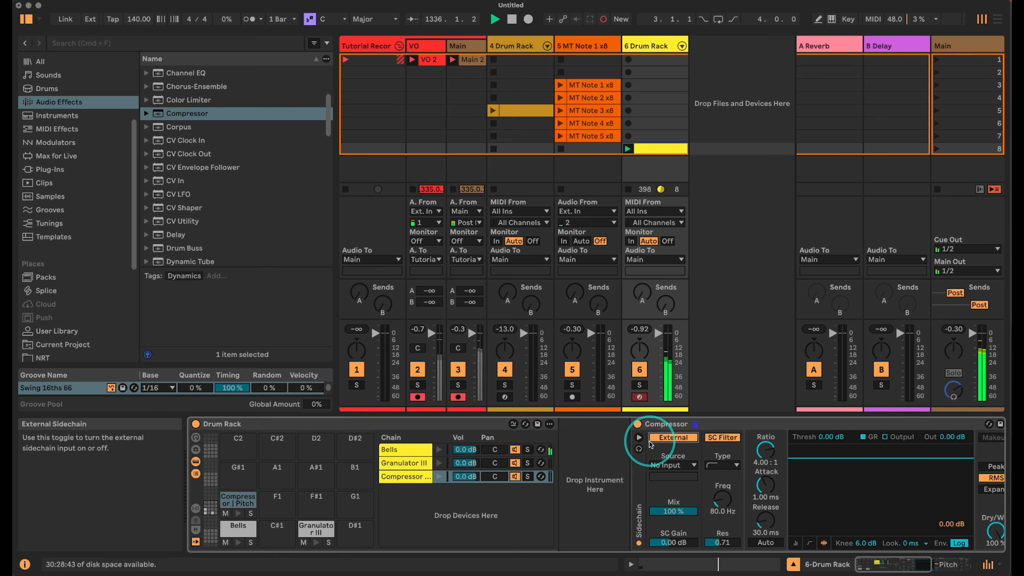
click(640, 450)
- Feed the Compressor's sidechain from 6-Drum Rack using Bells Post FX, and collapse the device
click(673, 465)
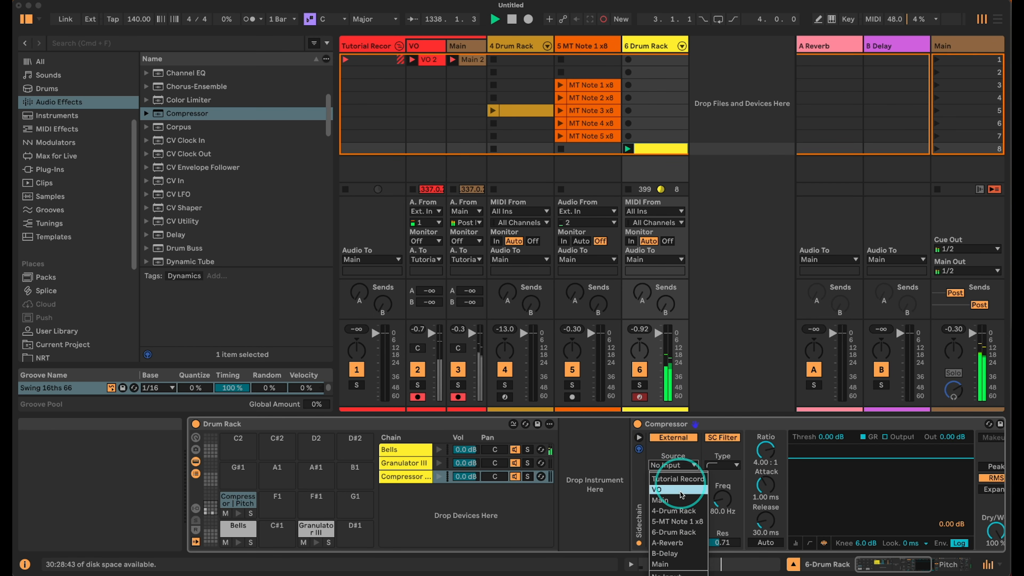
click(680, 534)
click(673, 476)
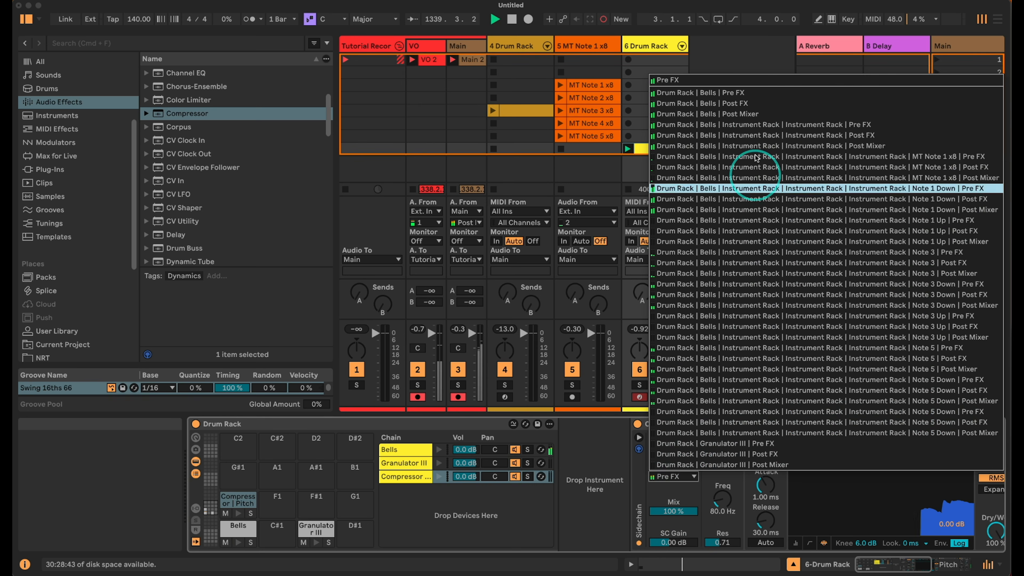
click(757, 105)
double_click(702, 424)
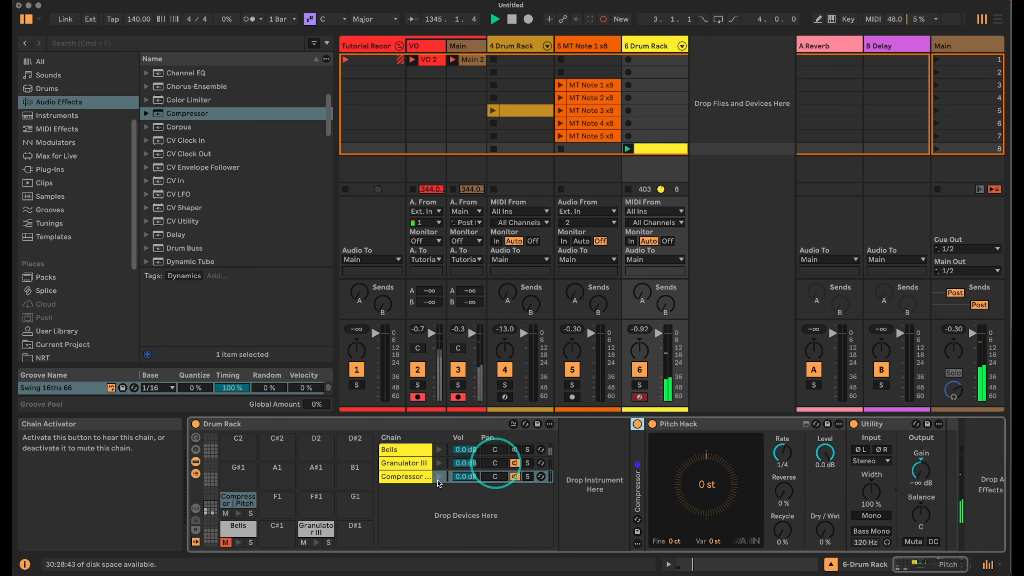
- Raise Utility's gain to -1.67 dB and set Pitch Hack to +12 st, Reverse 100%, Recycle 32% and Dry/Wet 100%
double_click(638, 454)
double_click(682, 425)
drag(921, 470, 921, 444)
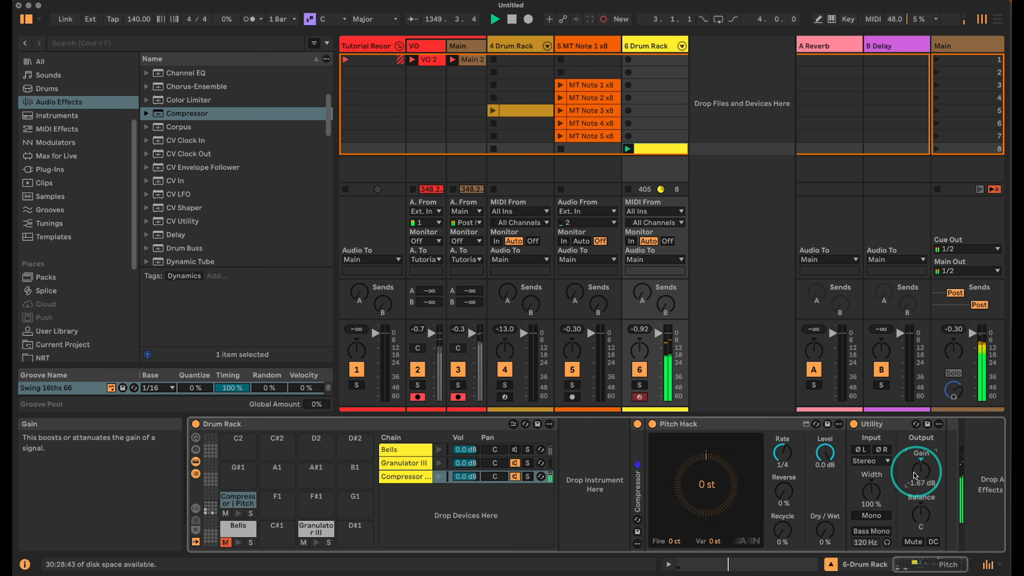
drag(823, 526, 778, 509)
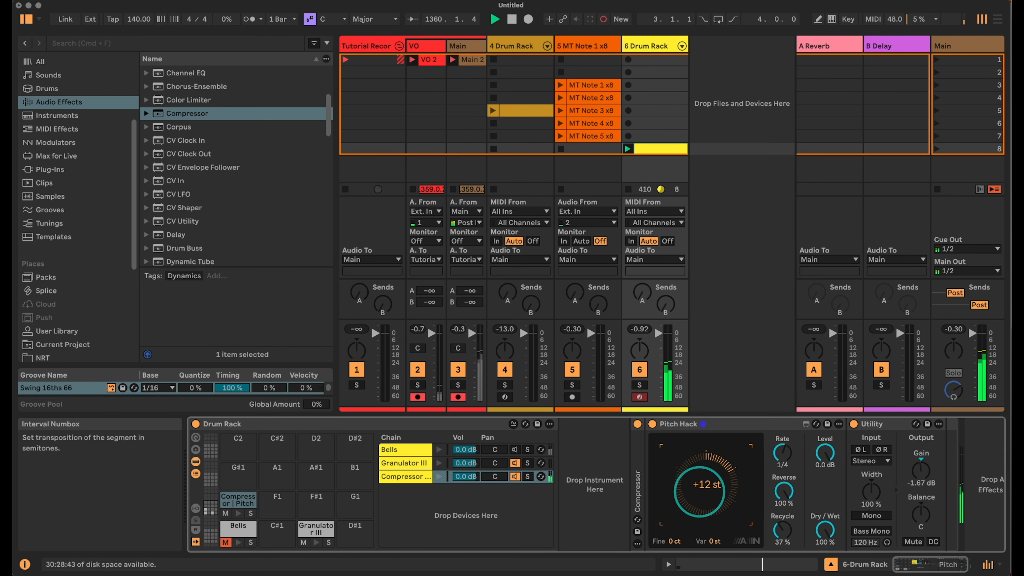
drag(928, 565, 932, 566)
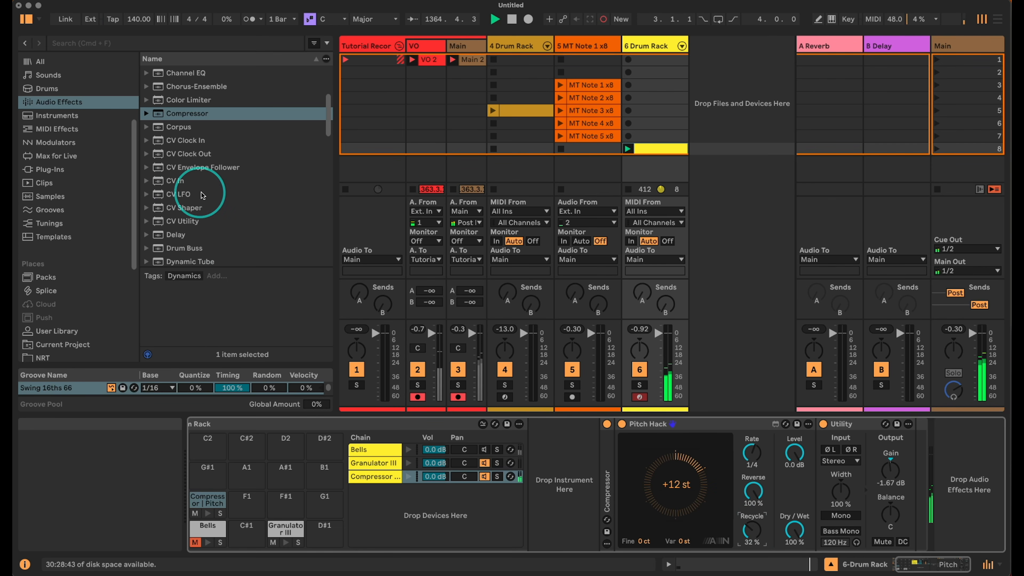
- Add an Envelope MIDI device at the start of the Pitch Hack chain
click(79, 141)
click(78, 129)
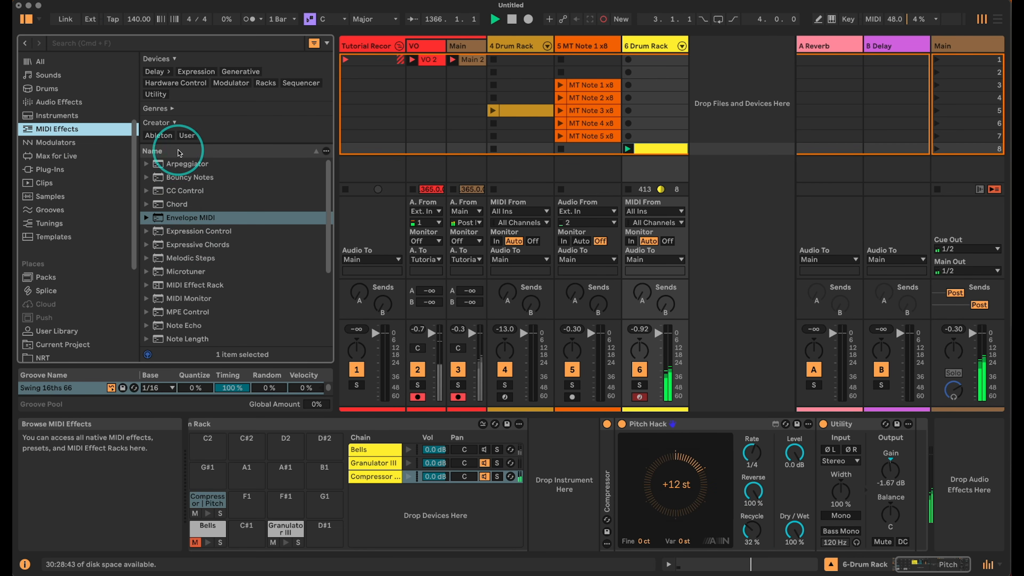
drag(189, 223, 565, 480)
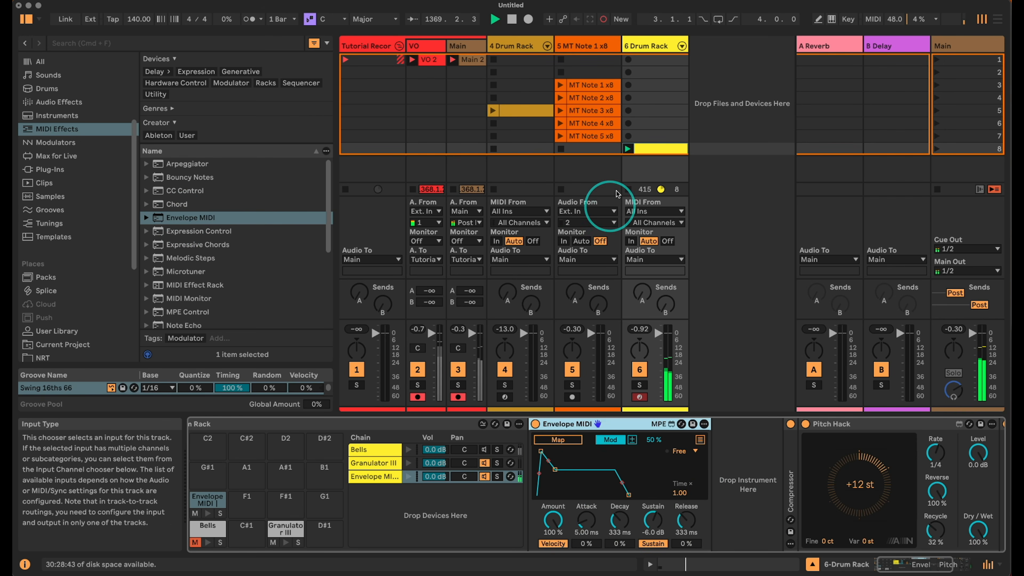
- Draw a note from 1.2.1 to 2.3.1 in the clip on the Pitch Hack chain's row
double_click(653, 152)
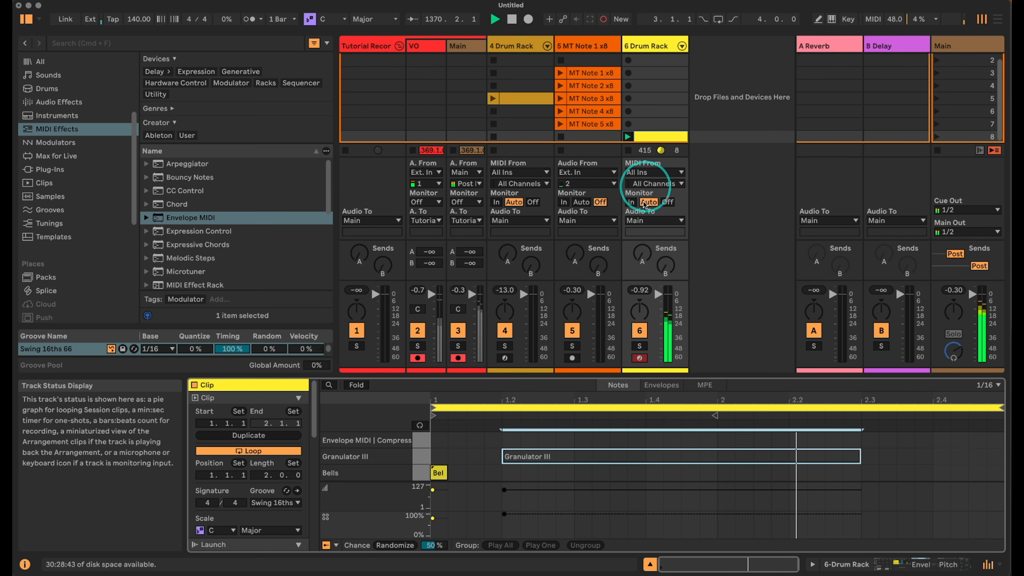
double_click(509, 440)
drag(518, 440, 866, 430)
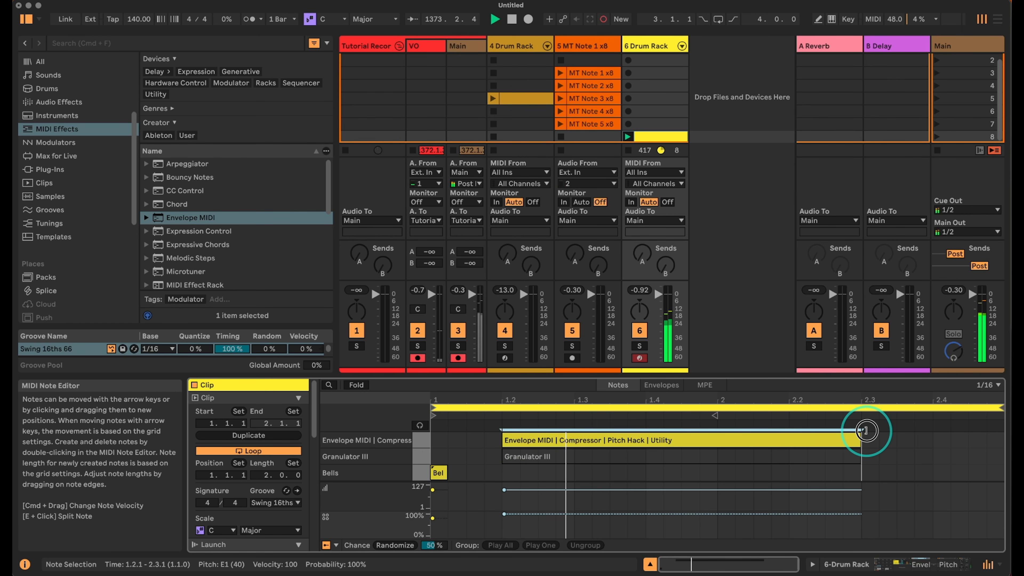
- Return Utility's gain to -inf dB and map Envelope MIDI to that gain
click(926, 563)
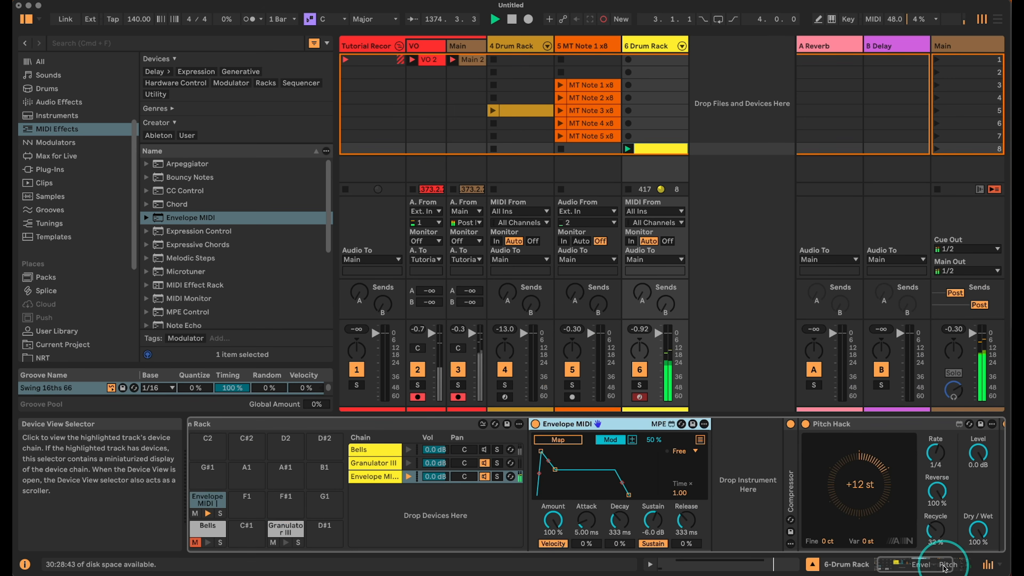
click(900, 562)
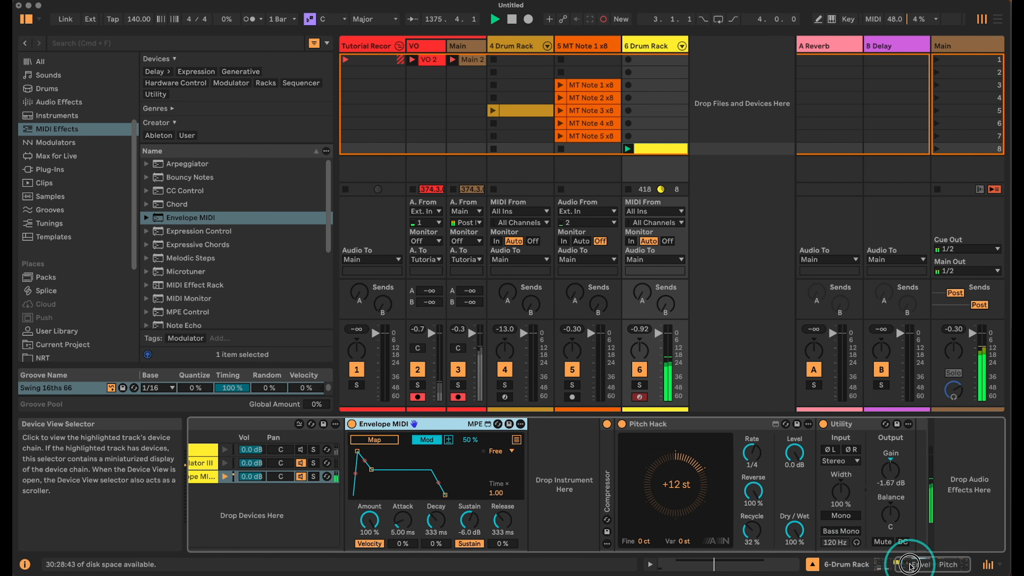
click(927, 563)
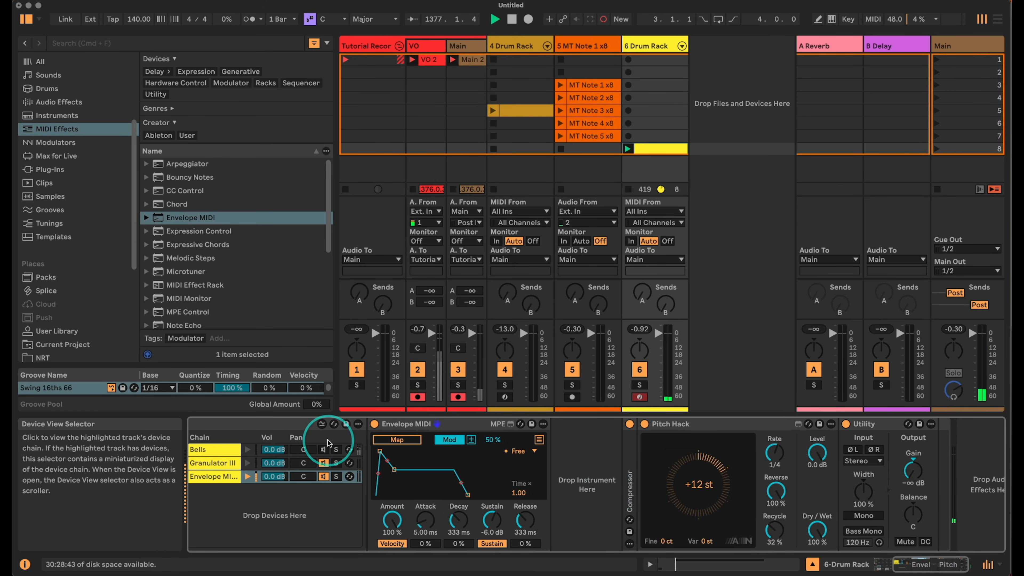
click(397, 441)
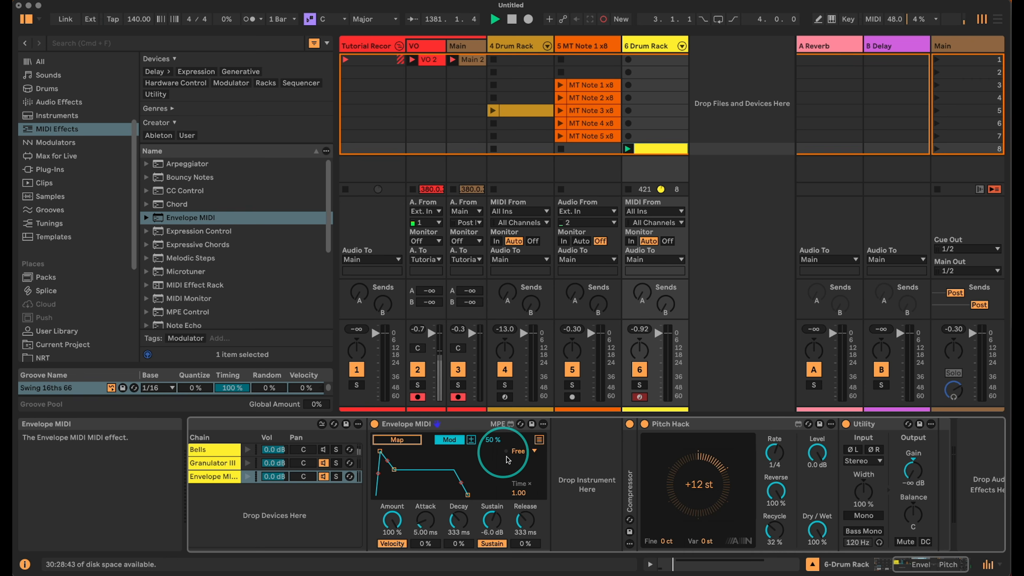
click(474, 441)
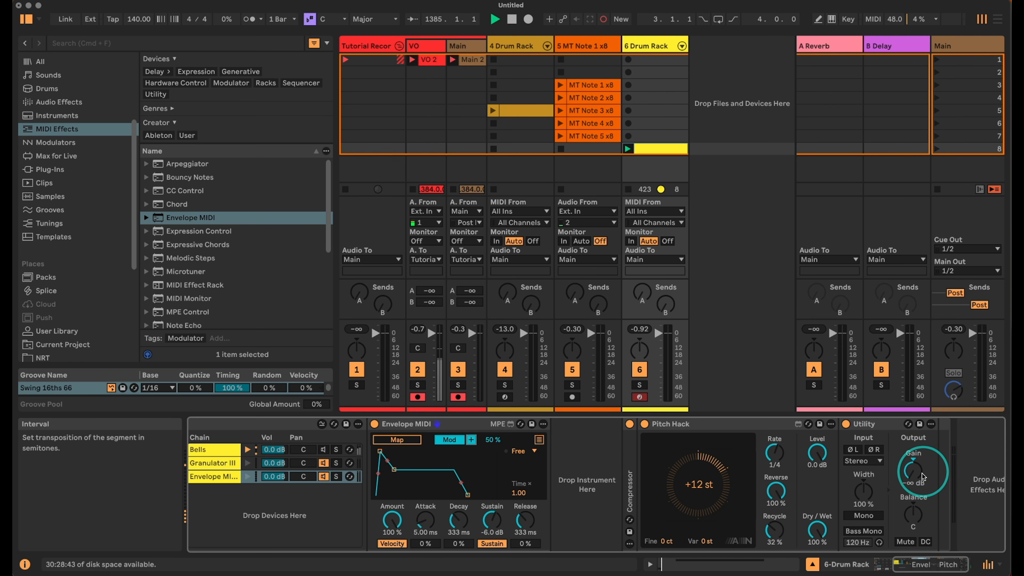
click(398, 439)
click(913, 470)
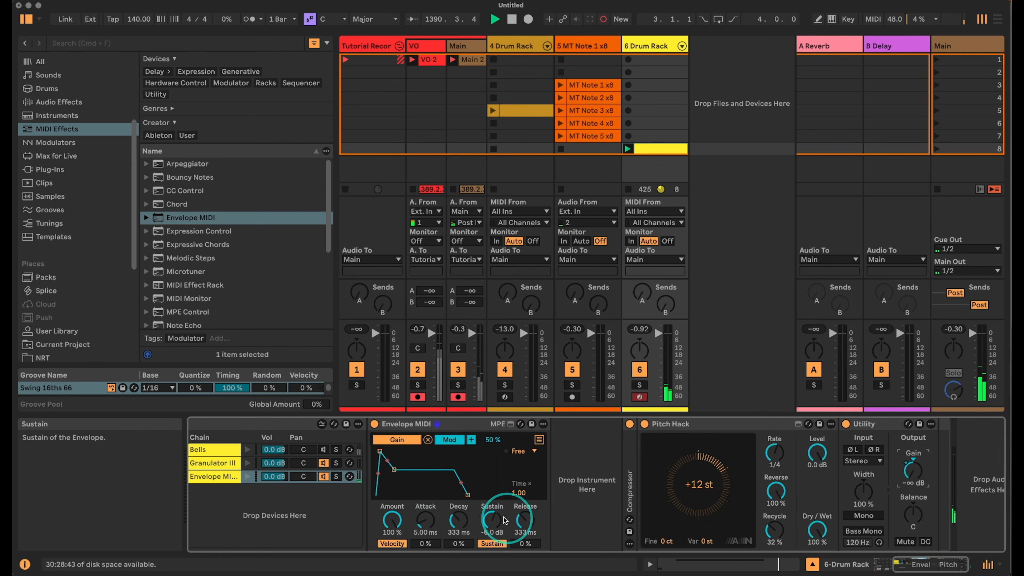
- Set Envelope MIDI's sustain to -inf dB, attack to 1.13 s and decay to 3.58 s
drag(492, 521, 492, 553)
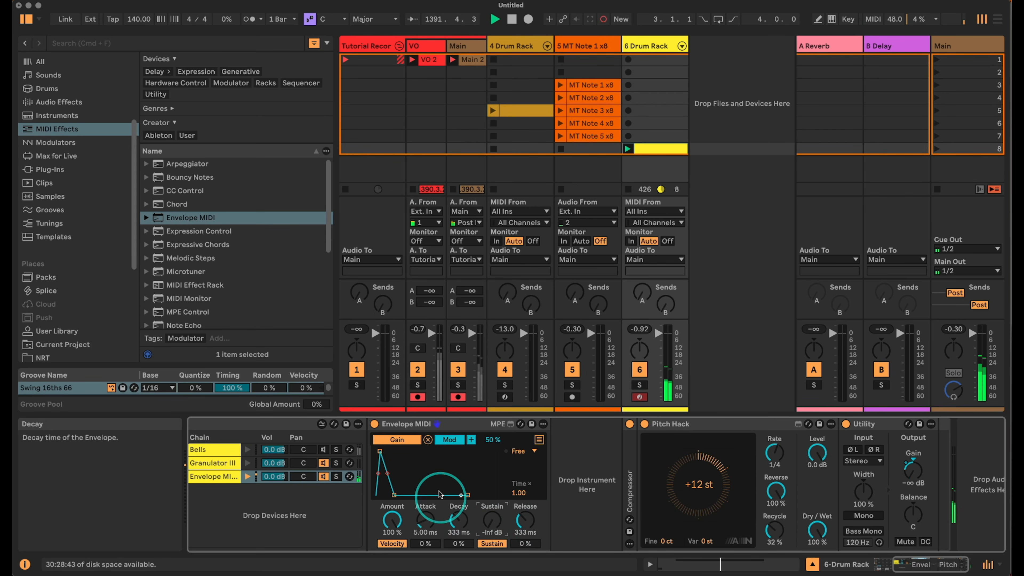
mouse_move(427, 520)
mouse_down()
mouse_move(428, 504)
mouse_move(456, 517)
mouse_move(423, 509)
mouse_up()
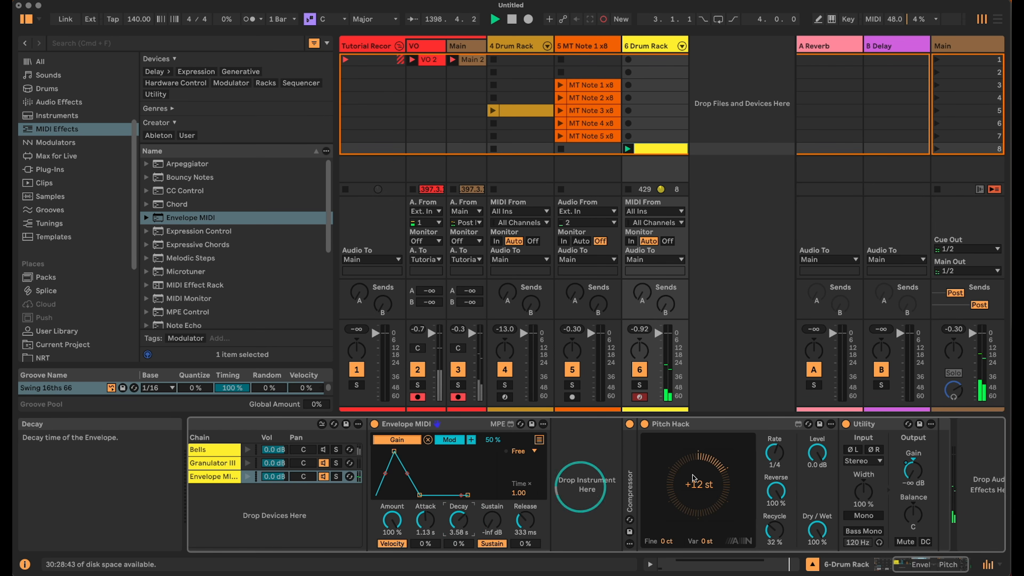
- Add a Hybrid Reverb after Utility at the end of the chain and adjust its dry/wet mix
drag(932, 564, 949, 564)
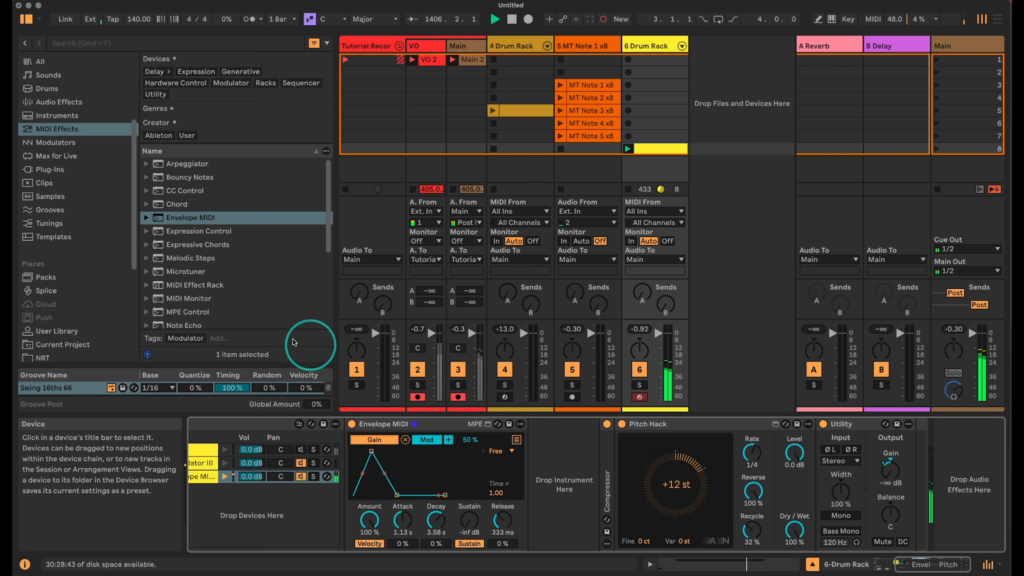
click(77, 104)
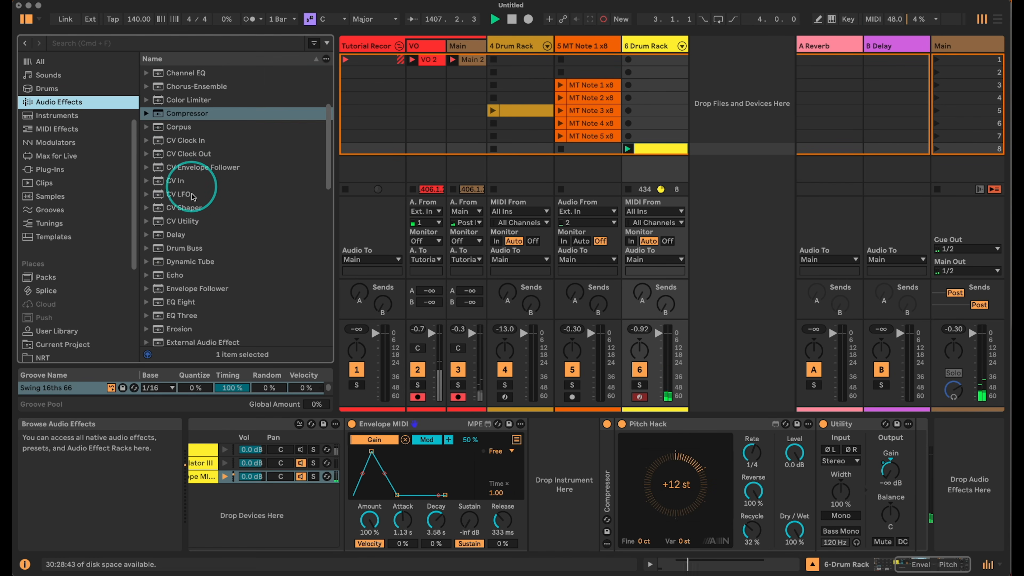
scroll(202, 210, down, 8)
drag(190, 149, 916, 440)
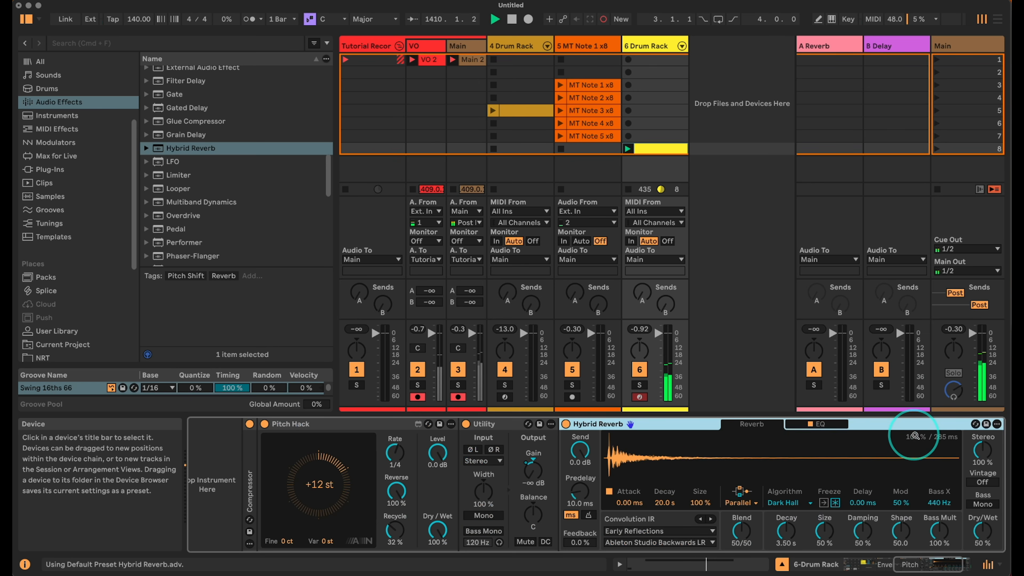
drag(984, 531, 987, 533)
- Group Pitch Hack into an Audio Effect Rack, duplicate its chain and pan the two chains 50R and 50L
drag(960, 565, 923, 569)
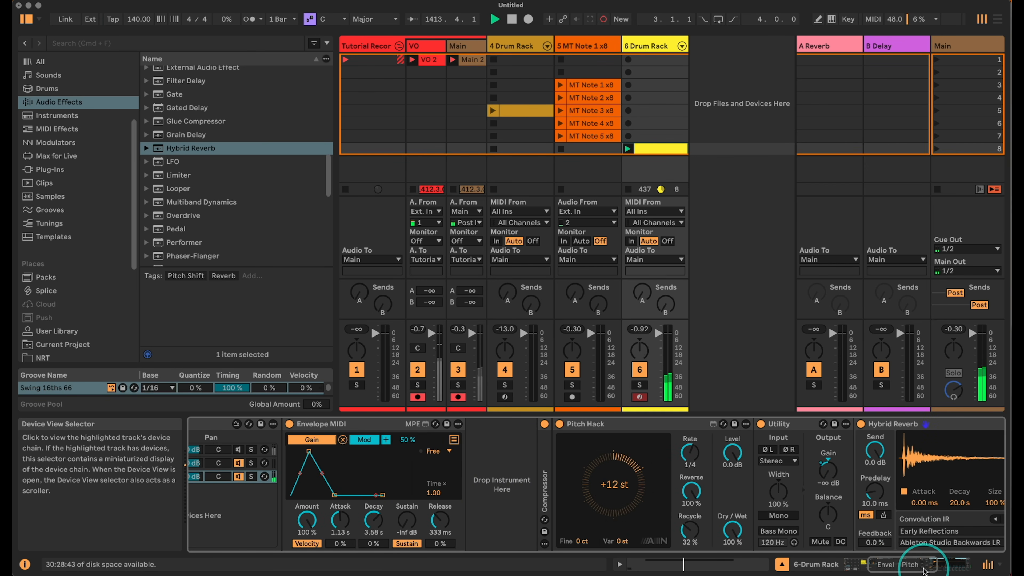
click(583, 428)
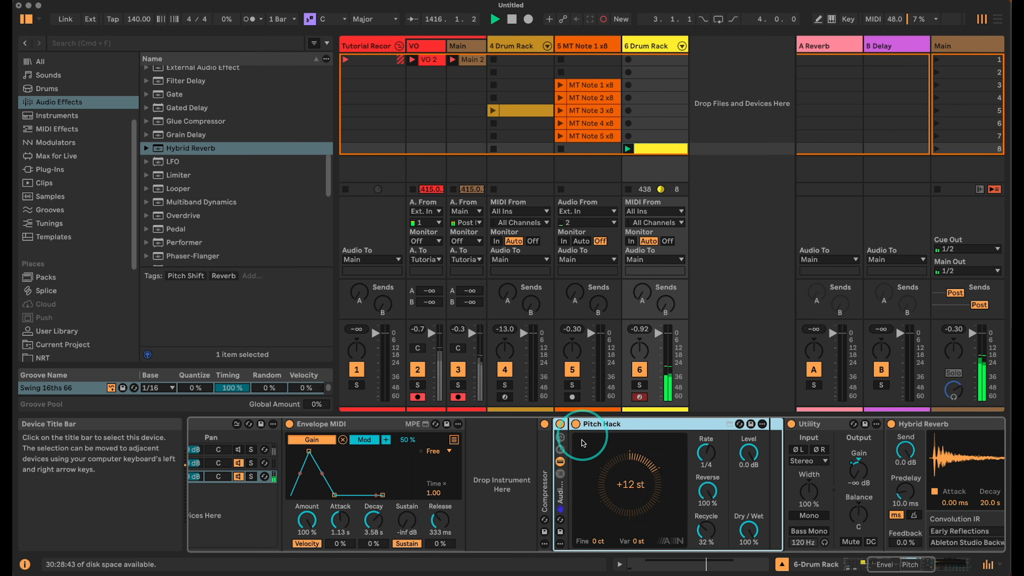
key(super+g)
click(583, 462)
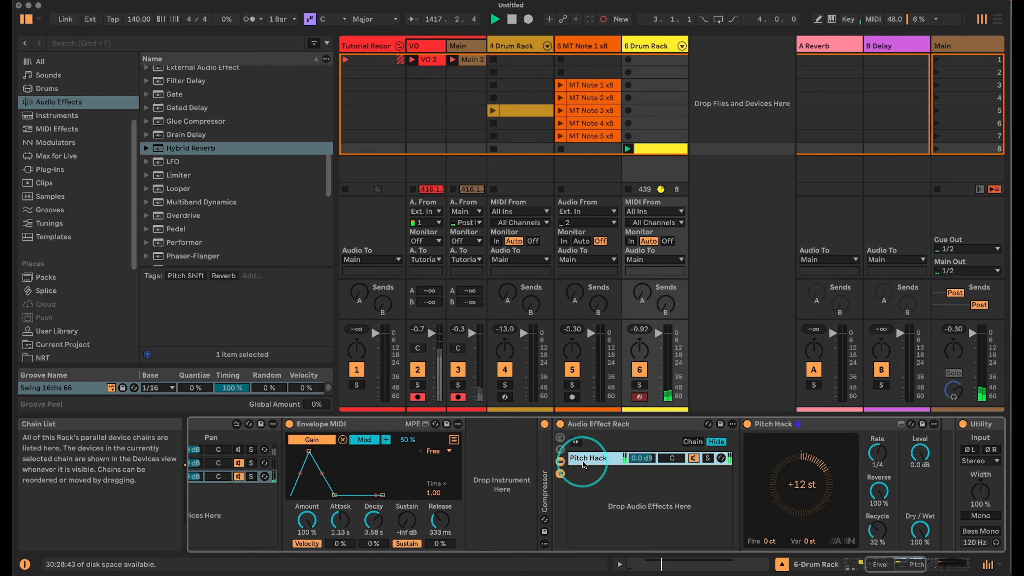
key(super+d)
drag(675, 459, 676, 478)
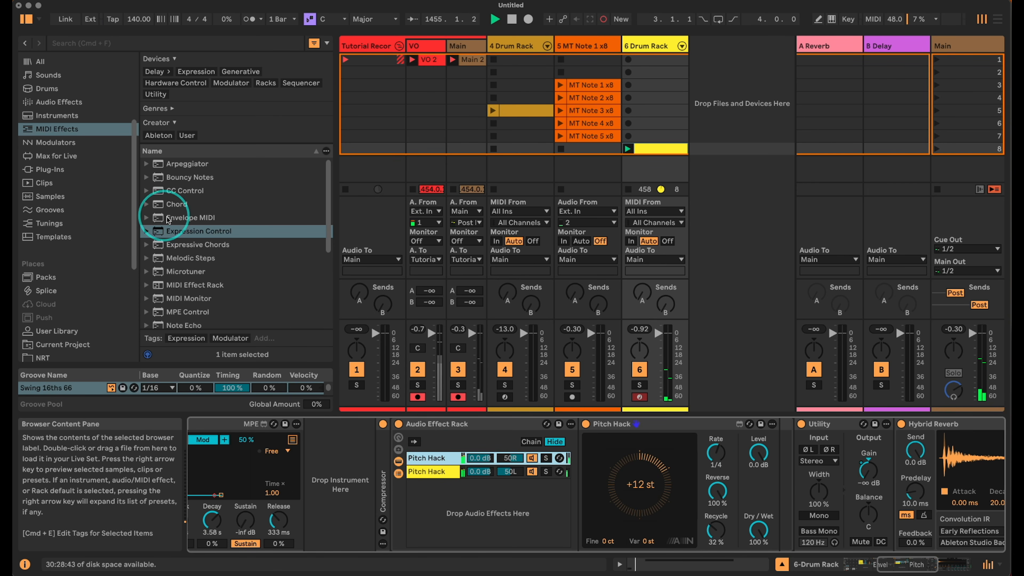
- Add an LFO after Pitch Hack in the 50R chain, using a Random waveform with 100% smoothing
click(85, 102)
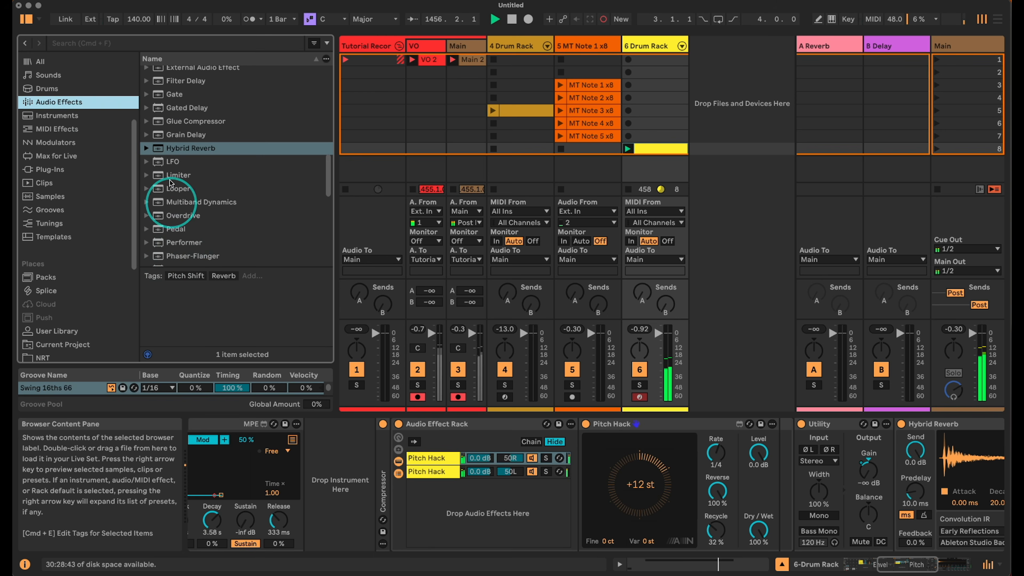
drag(172, 161, 807, 508)
click(807, 505)
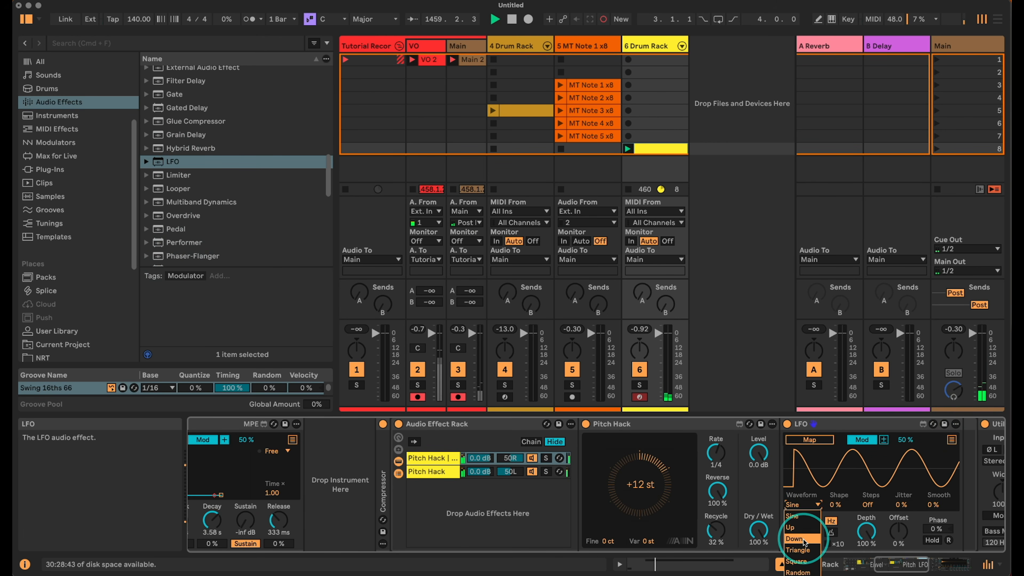
click(797, 571)
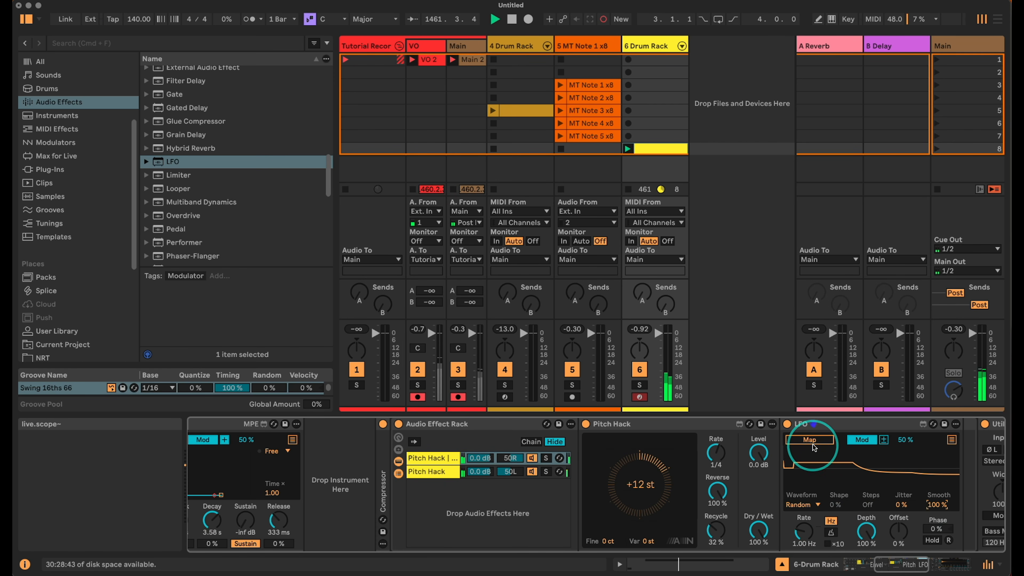
- Map the 50R chain's LFO to Pitch Hack's Rate in Remote mode with a minimum of 31%
click(720, 455)
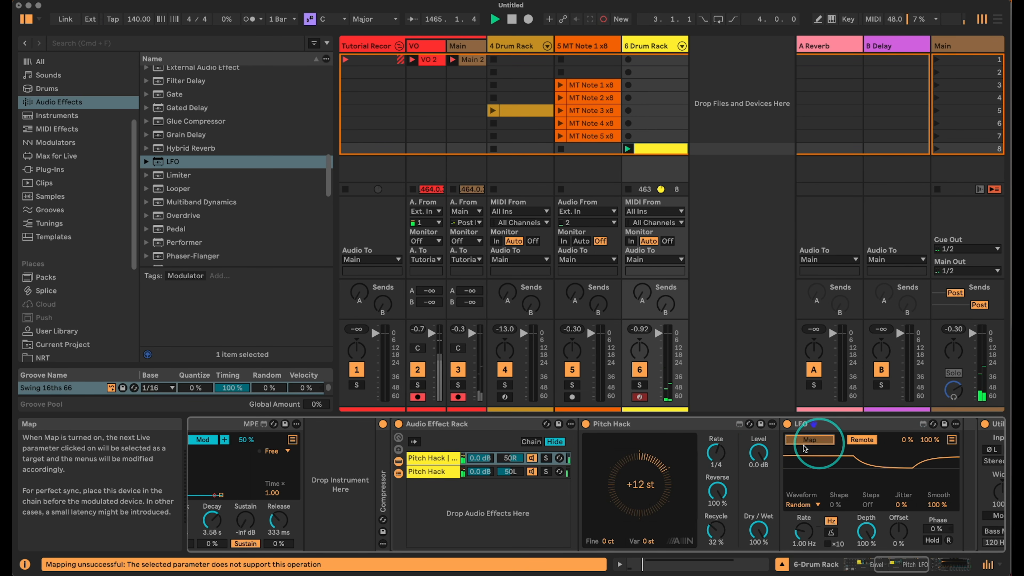
click(716, 452)
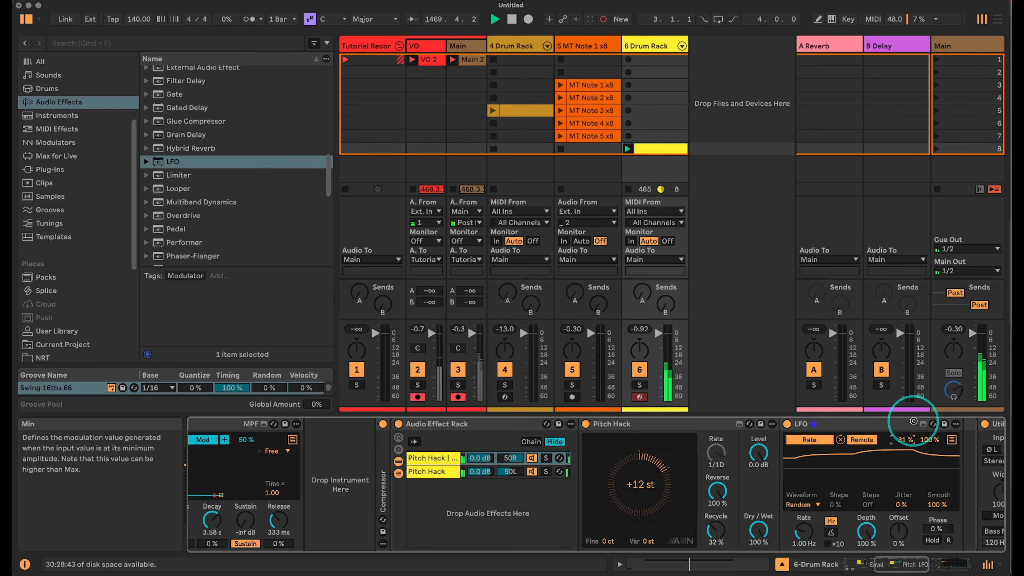
- Add an LFO after Pitch Hack in the 50L chain and map it to Rate in Remote mode with a 27% minimum
click(431, 472)
drag(169, 161, 783, 439)
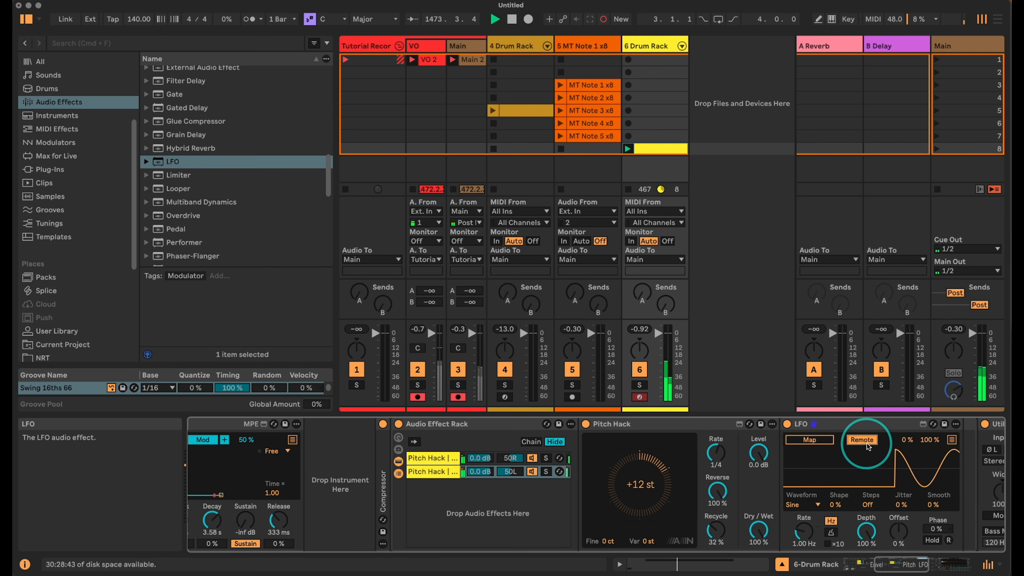
click(720, 455)
click(905, 441)
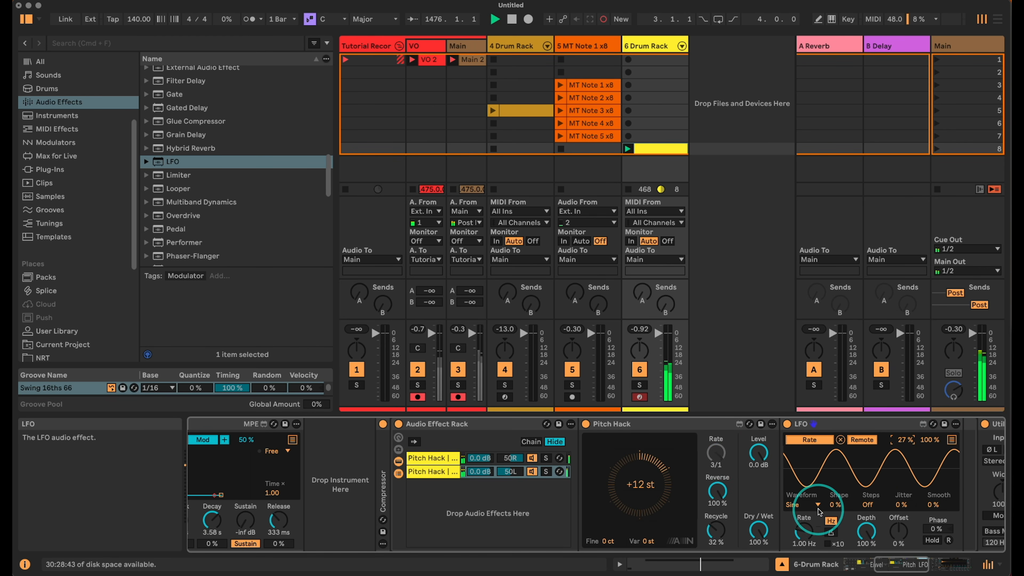
- Set the 50L chain's LFO to a Random waveform with 100% smoothing
click(802, 504)
click(802, 572)
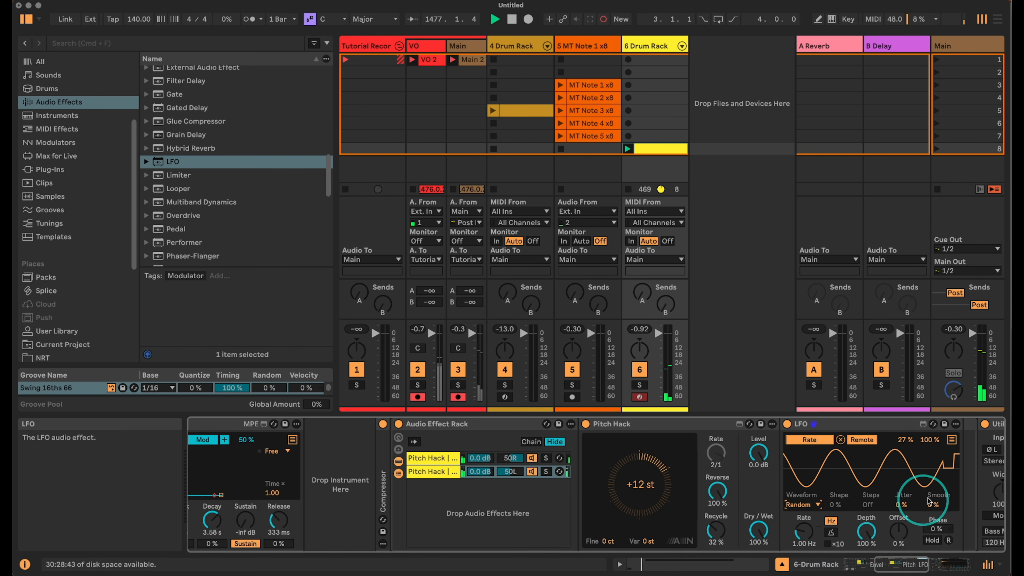
click(935, 509)
drag(930, 454, 926, 400)
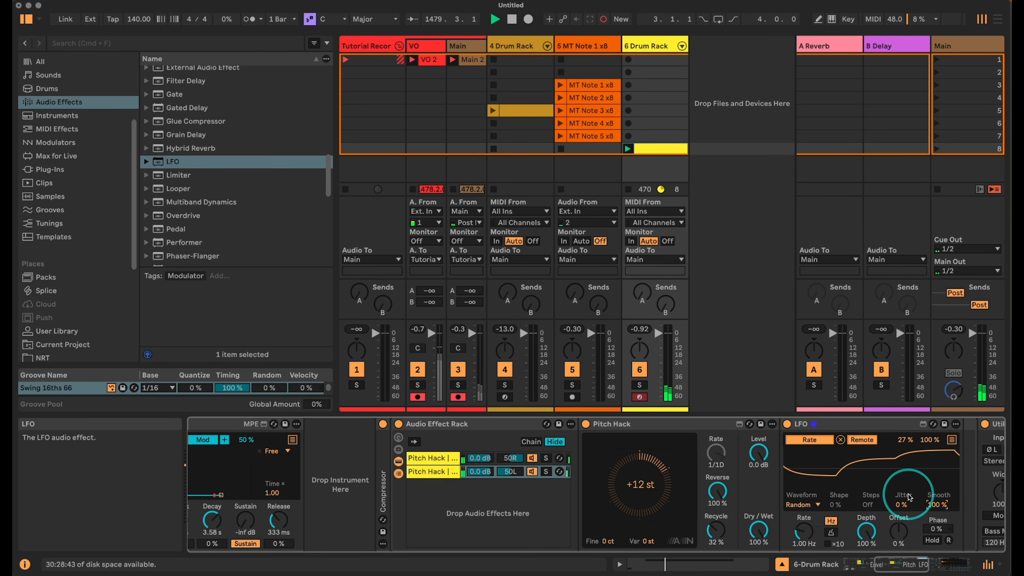
- Set Pitch Hack's Recycle to 18%, copy the value to its sibling, and leave Pitch Hack and the LFO folded
double_click(629, 424)
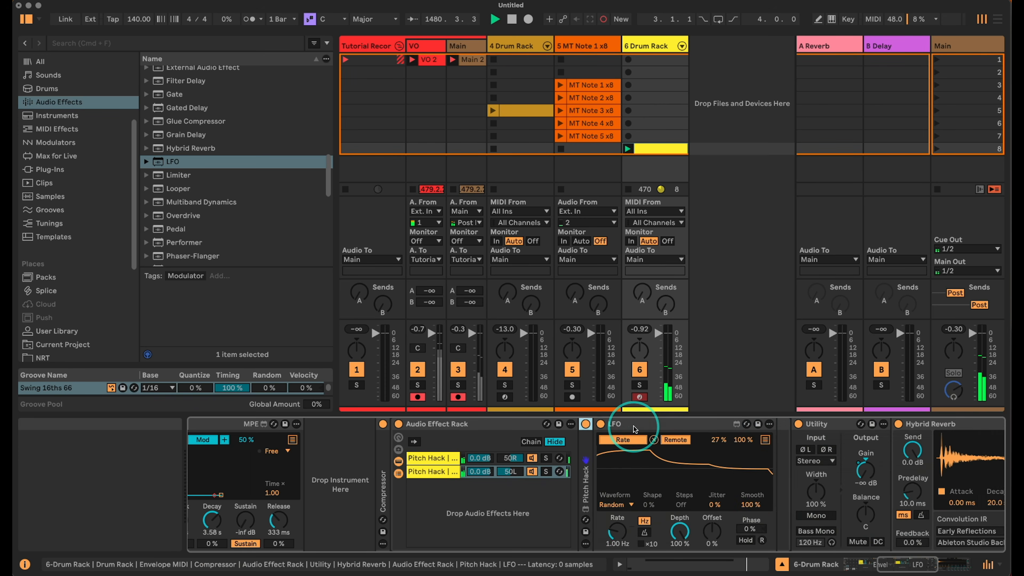
double_click(631, 423)
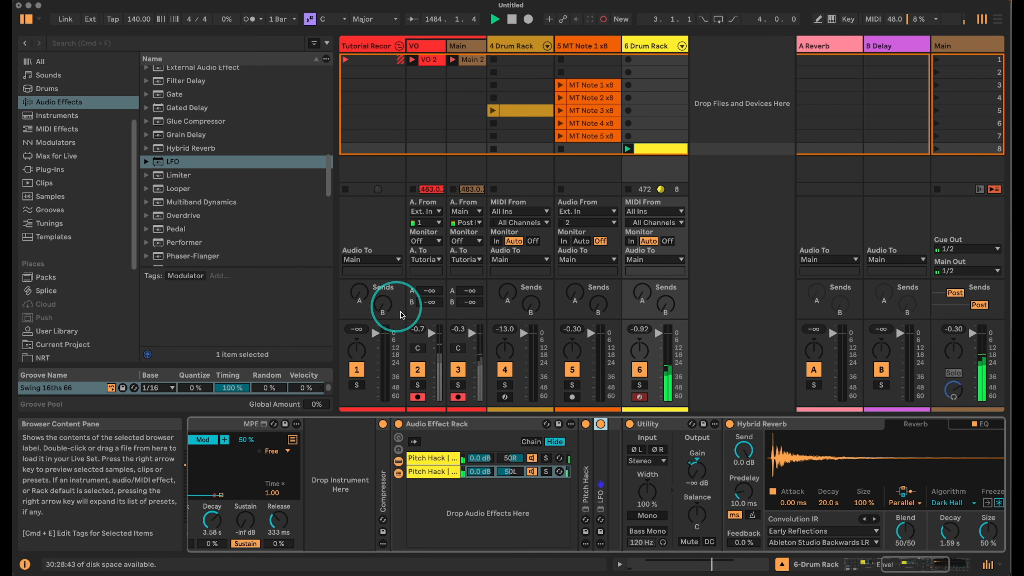
double_click(581, 474)
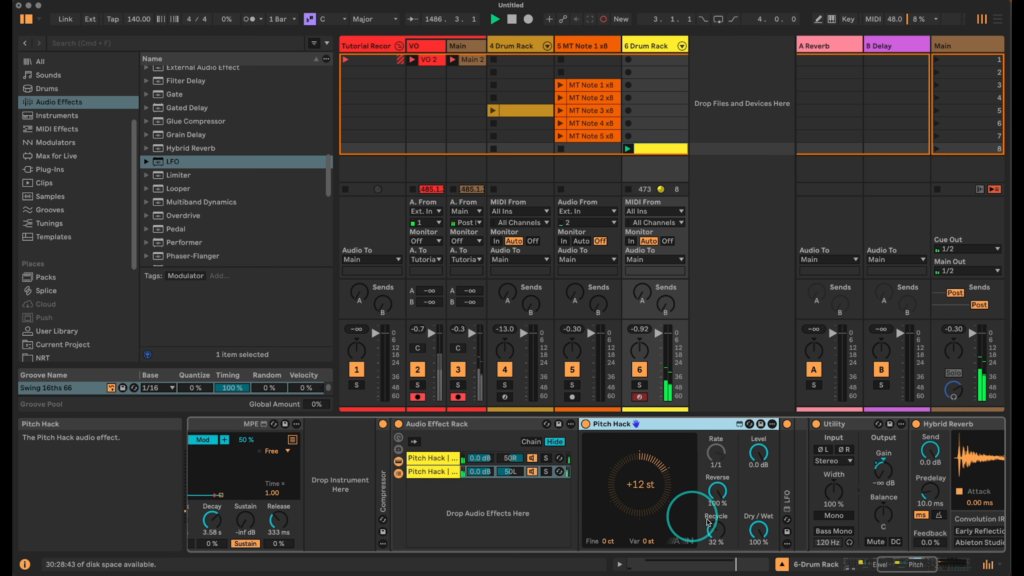
drag(718, 526, 718, 536)
right_click(718, 527)
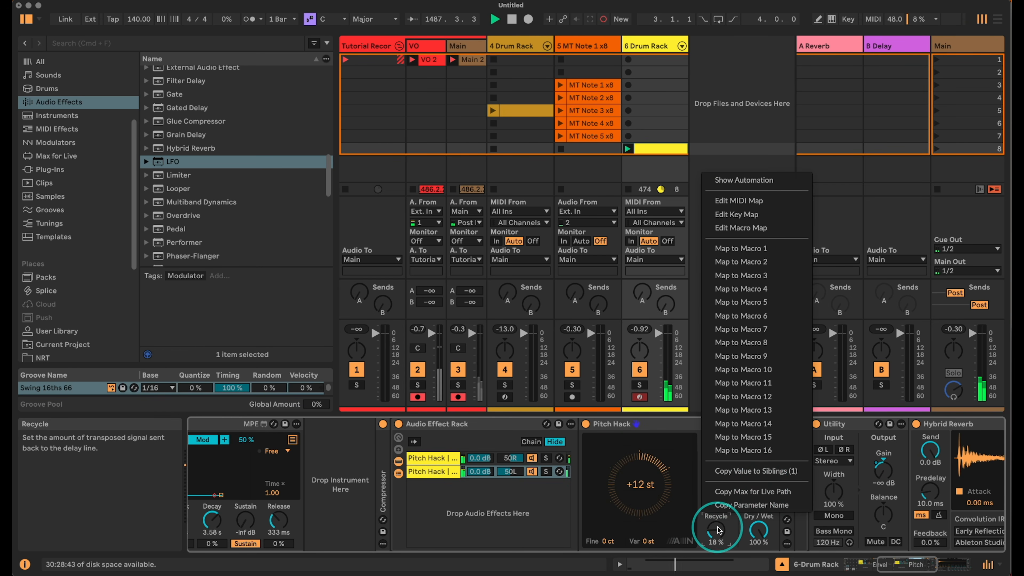
click(762, 476)
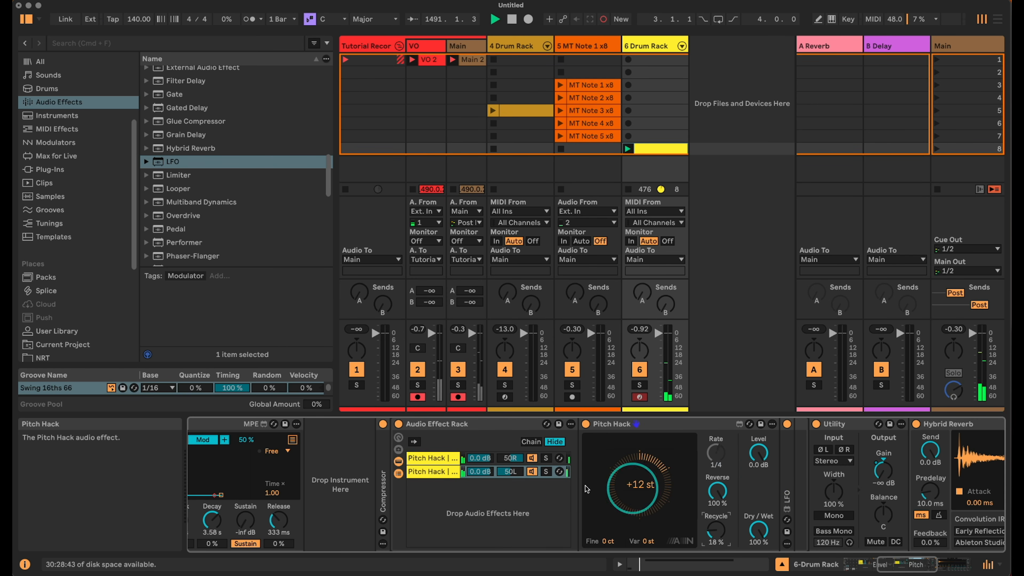
double_click(609, 423)
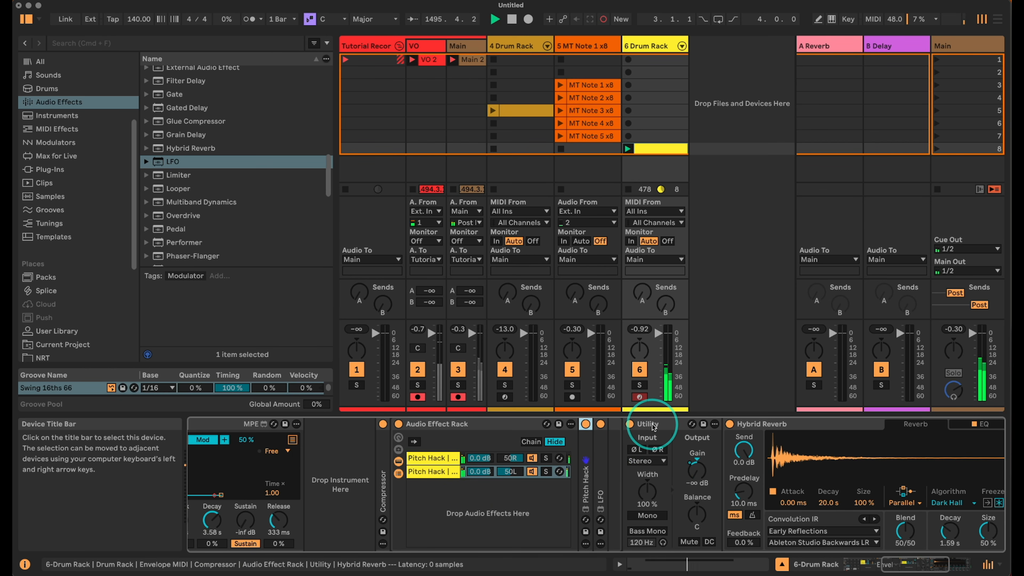
- Insert an EQ Eight between Utility and Hybrid Reverb
scroll(258, 201, up, 3)
scroll(184, 127, up, 3)
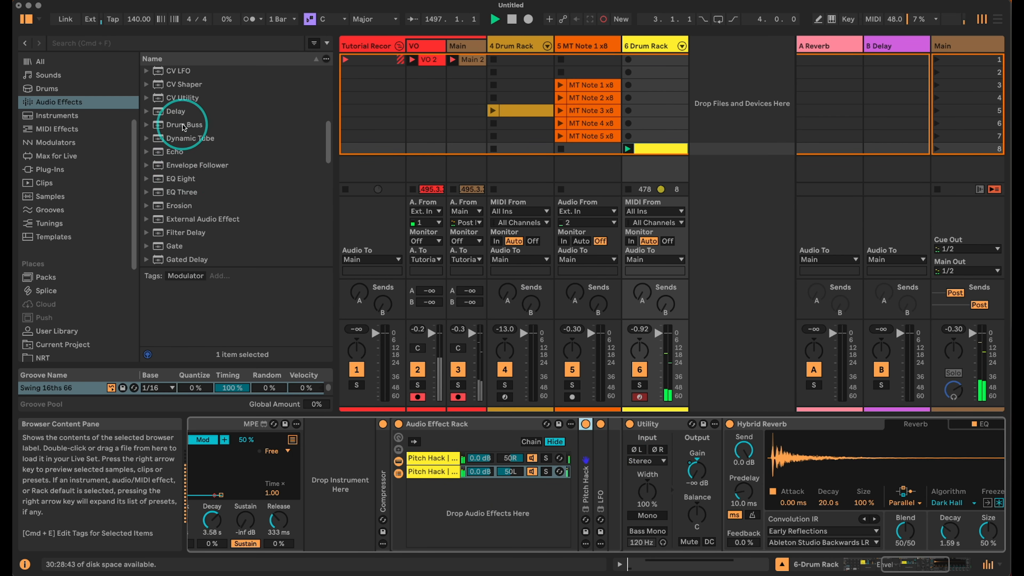
drag(177, 179, 726, 431)
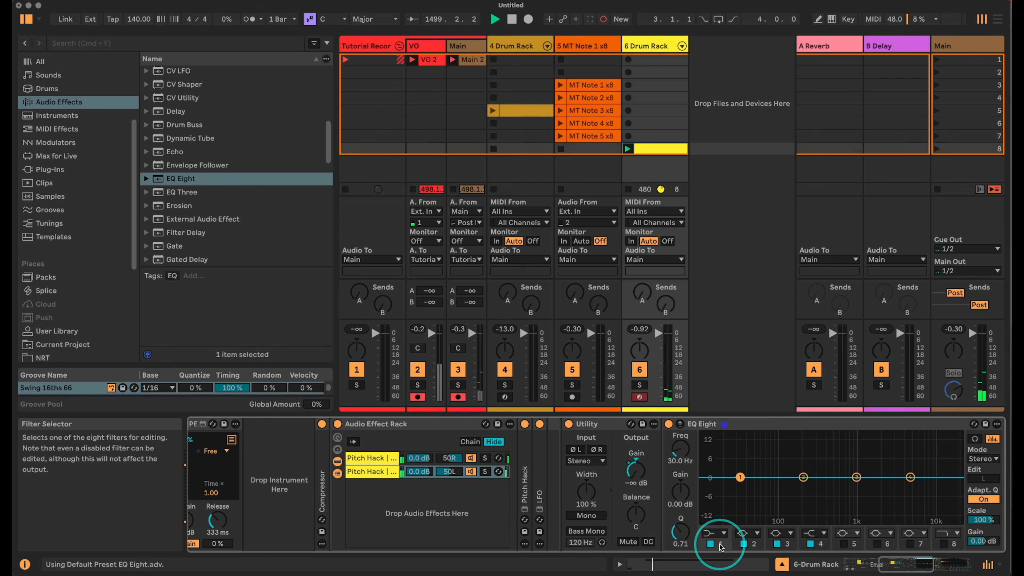
- Shape EQ Eight with a low cut on filter 1 and a high cut on filter 8 at about 3.59 kHz
click(710, 534)
click(710, 545)
drag(741, 477, 820, 489)
click(944, 544)
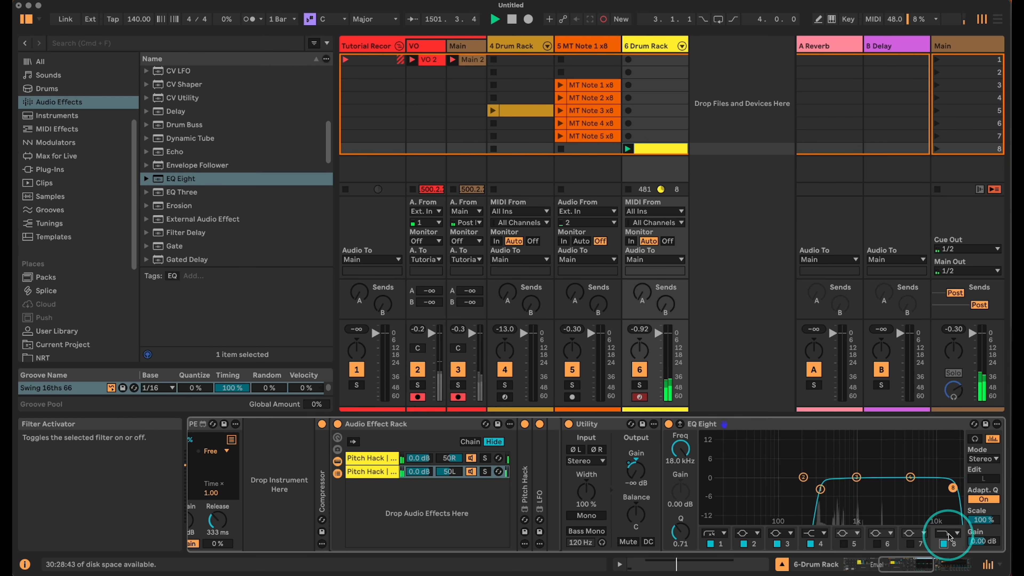
drag(955, 484, 900, 488)
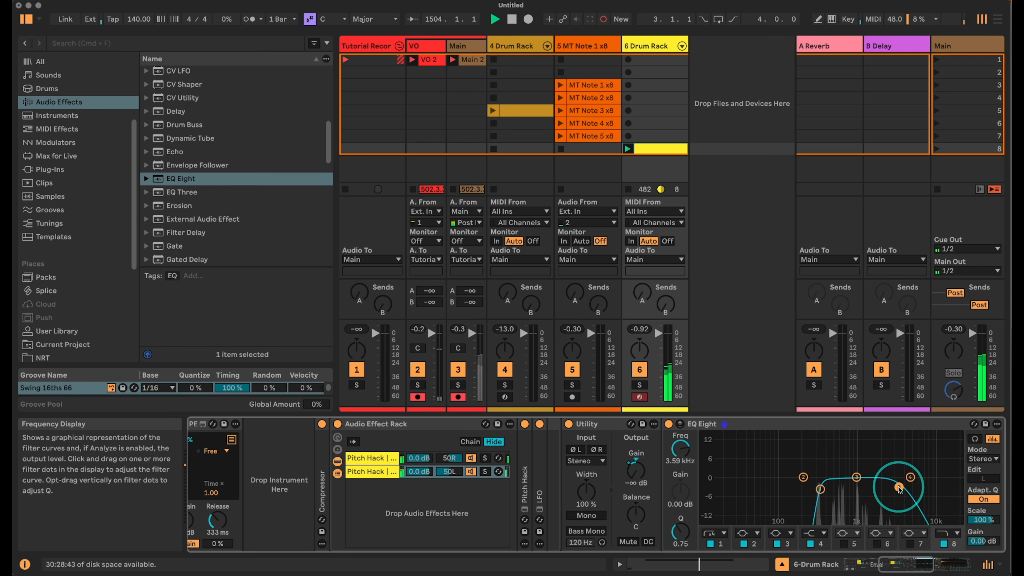
- Set Hybrid Reverb's algorithm decay to 2.91 s and its dry/wet to 48%
click(928, 563)
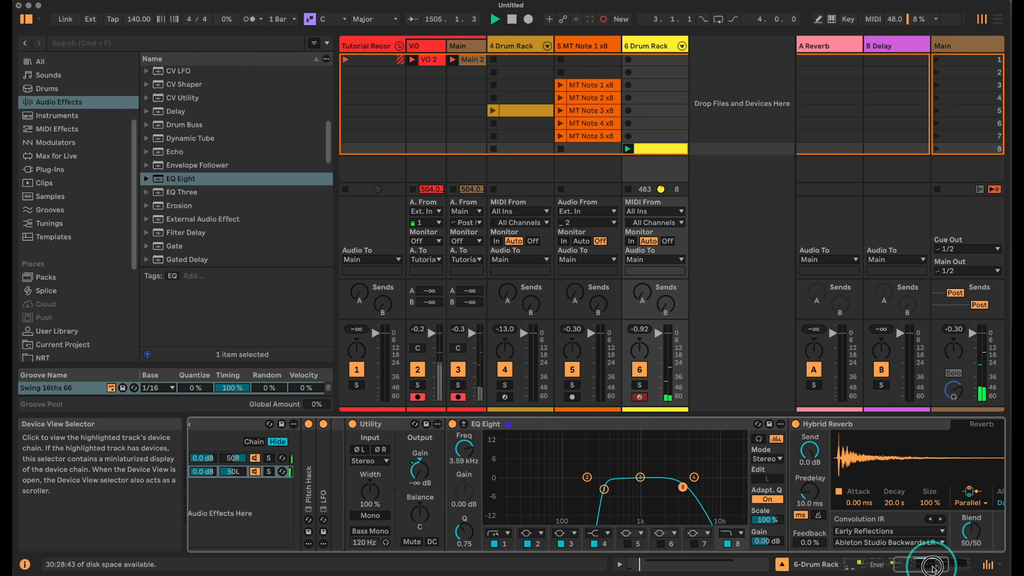
drag(848, 541, 834, 533)
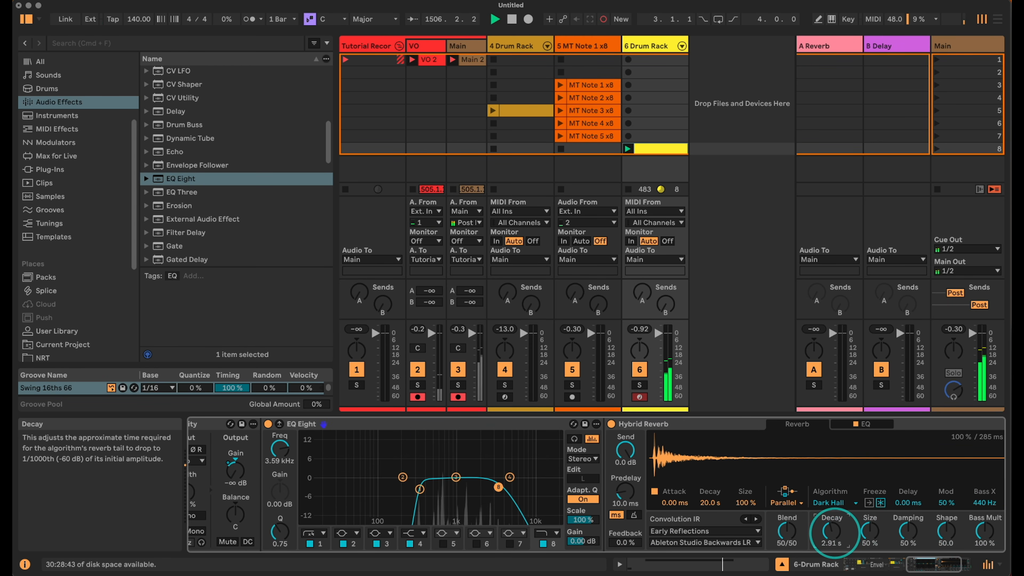
drag(914, 567, 919, 565)
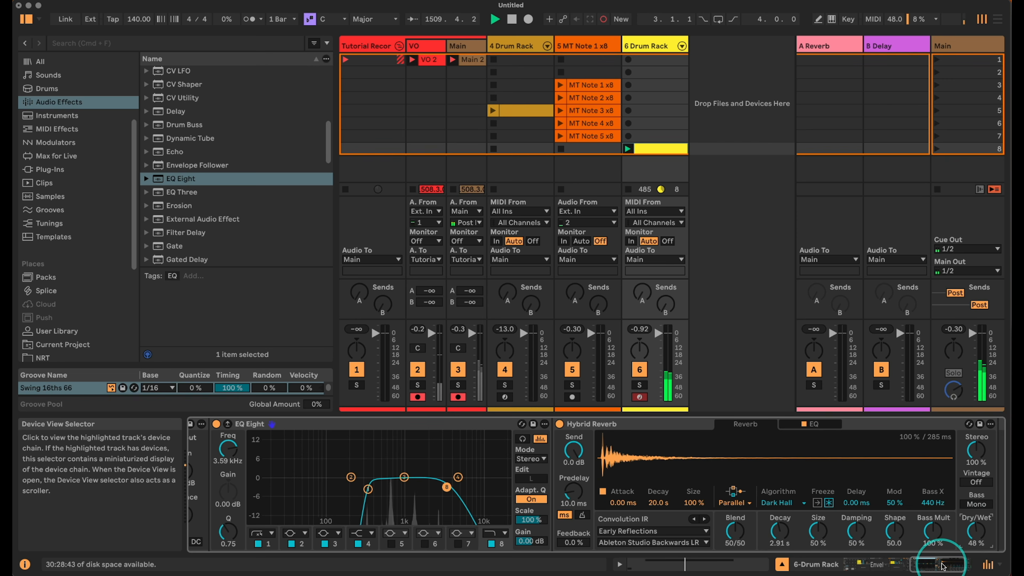
- Raise the LFO modulation minimum in both Pitch Hack chains, setting the 50L chain's LFO to 40%
drag(951, 564, 909, 564)
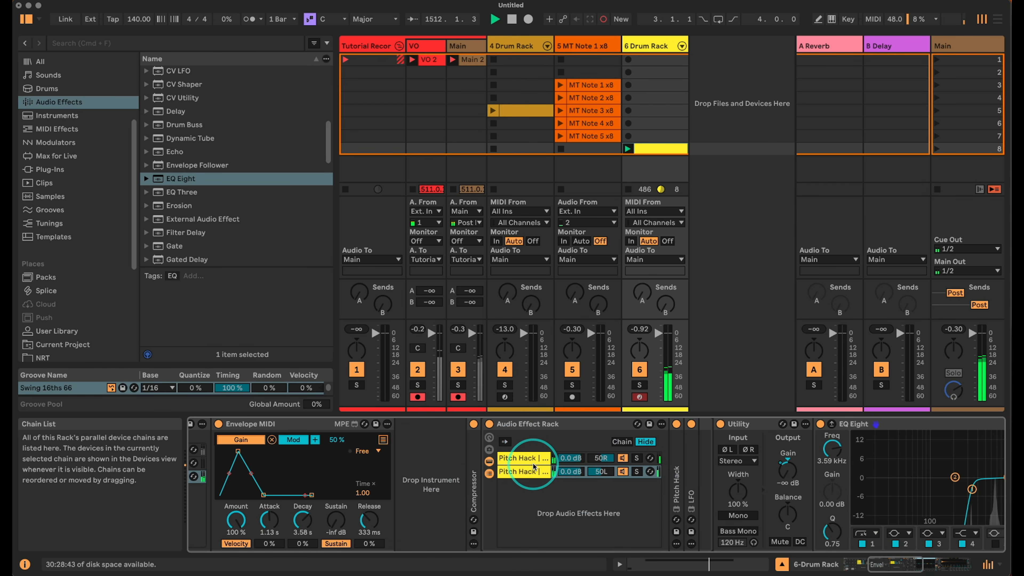
click(533, 465)
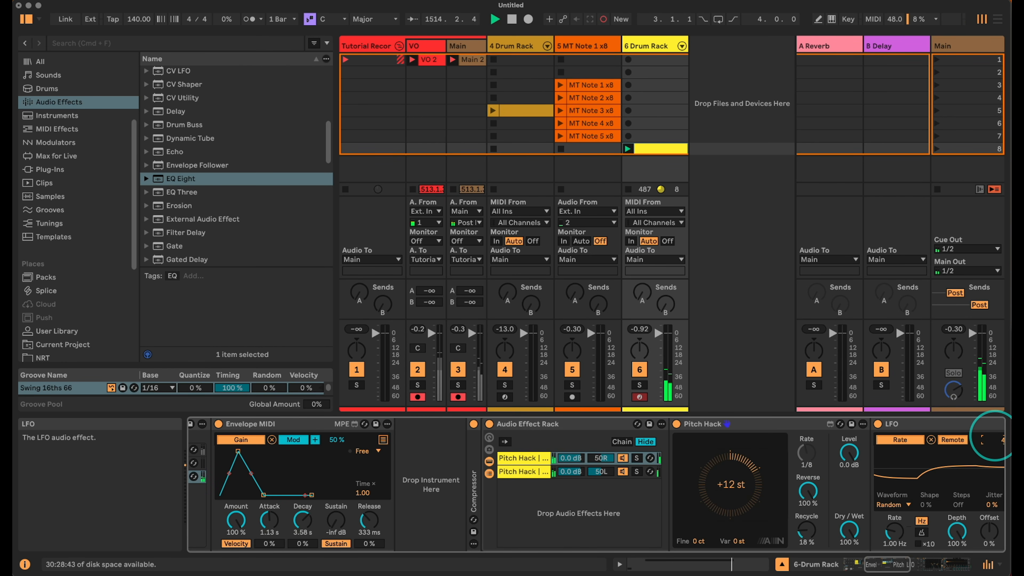
click(522, 471)
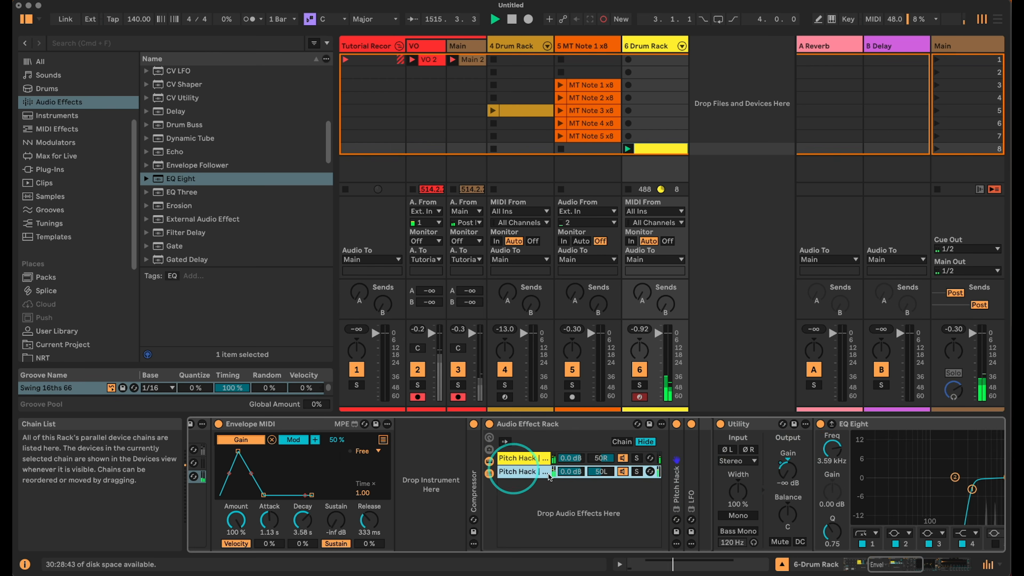
double_click(688, 461)
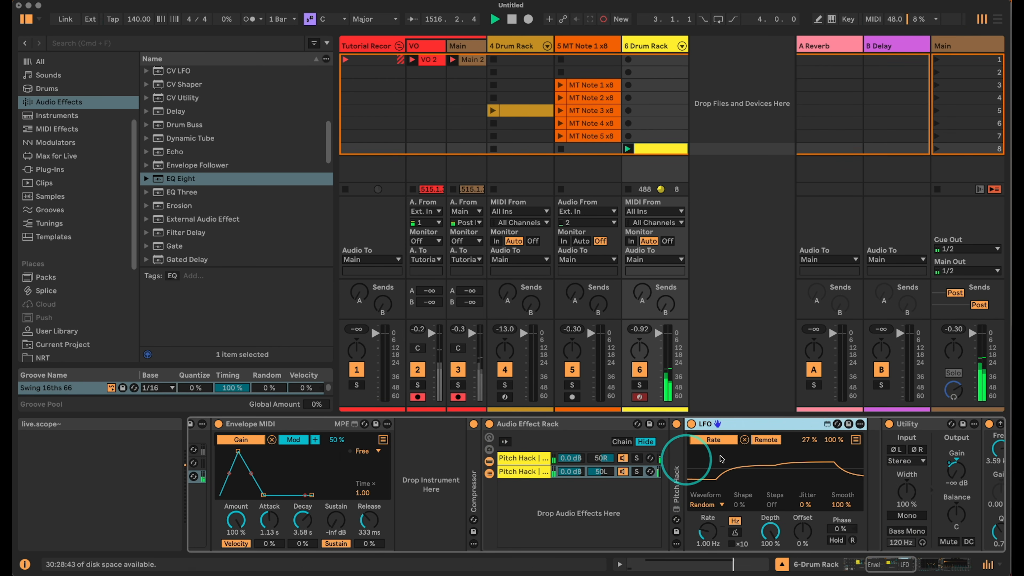
click(811, 443)
text(40)
key(Return)
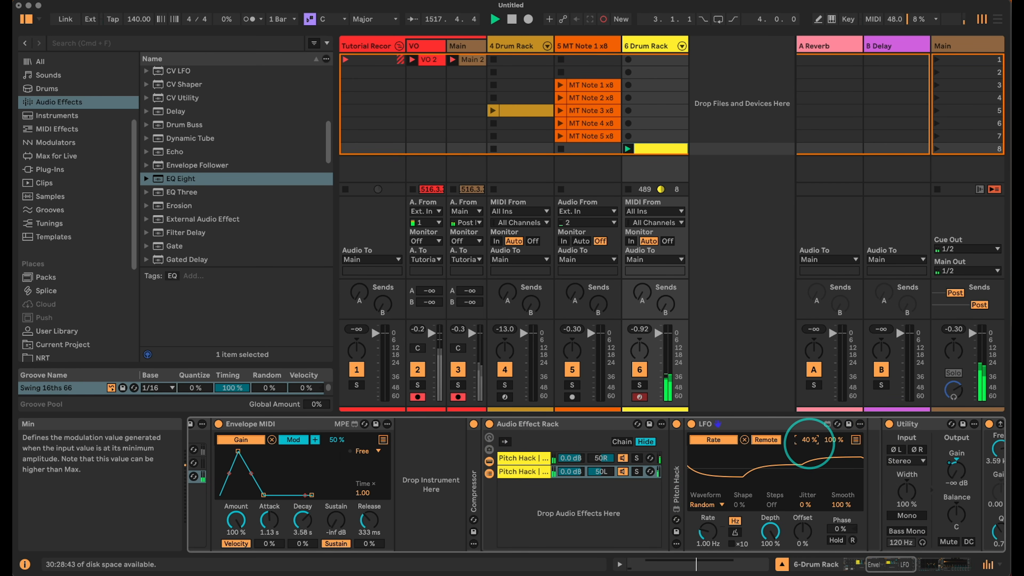
- Fold the LFO, Utility and EQ Eight devices to compact the chain
double_click(721, 424)
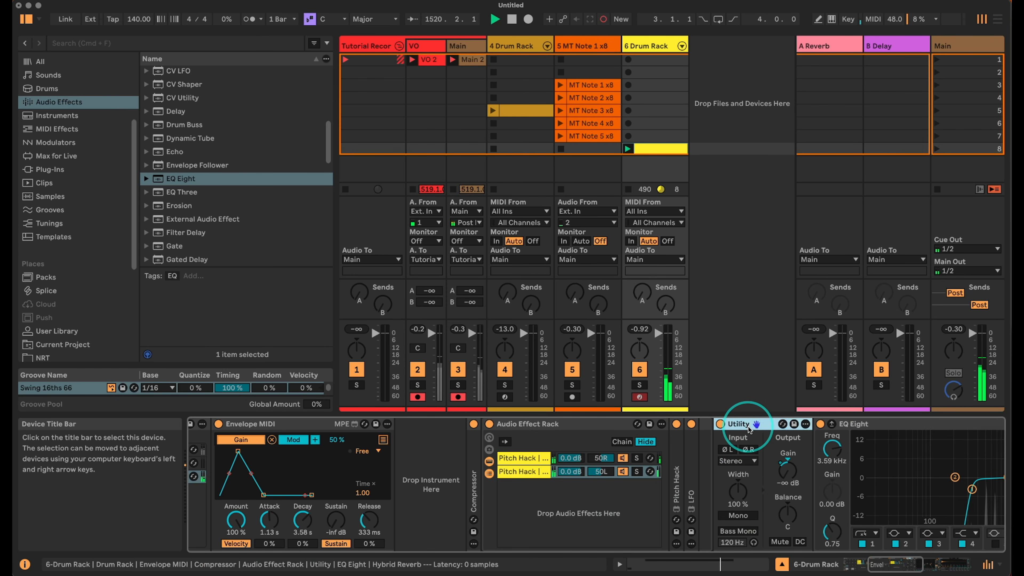
double_click(773, 424)
double_click(773, 424)
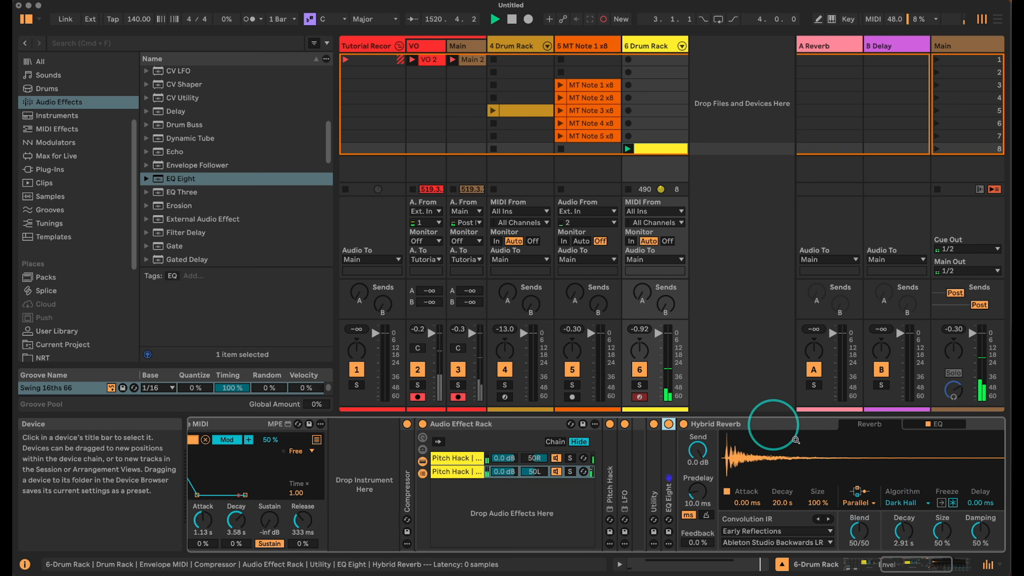
click(736, 425)
- Unmute the Bells pad in the Drum Rack and rename the Envelope MIDI chain Pitchy Thing
drag(926, 563, 880, 563)
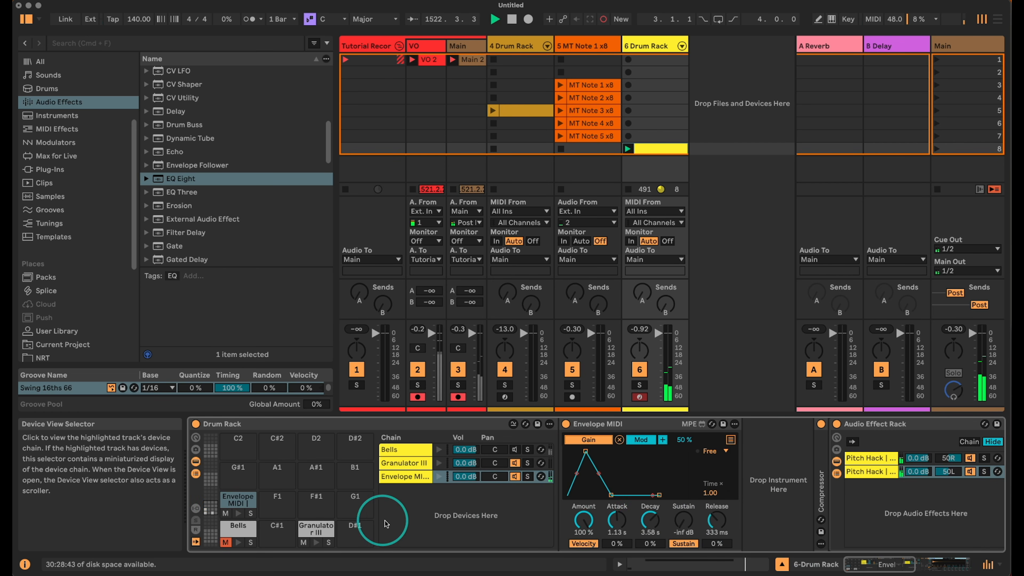
click(225, 542)
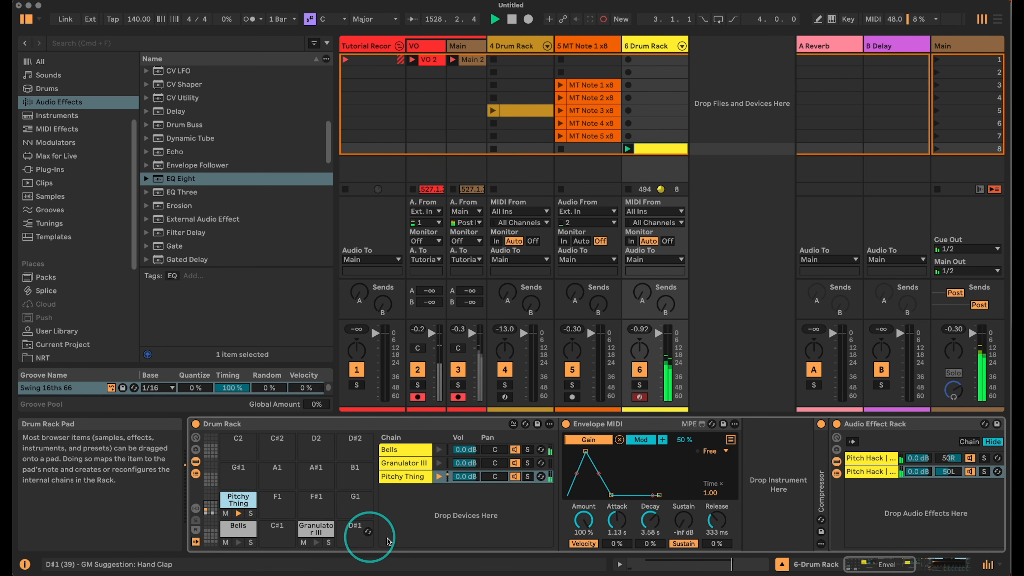
- Open the playing clip on track 6 Drum Rack and select its Pitchy Thing note
double_click(647, 147)
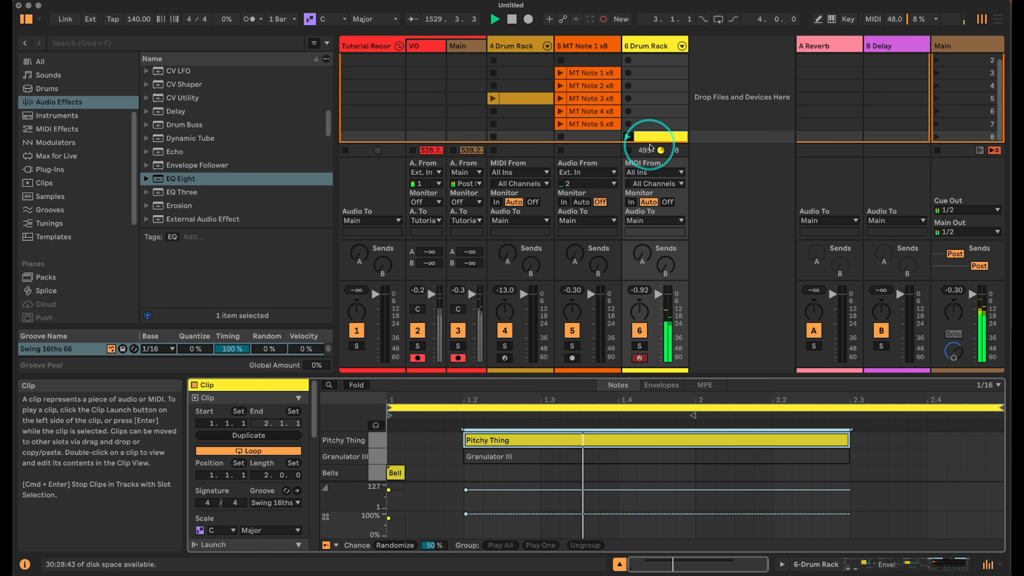
click(504, 439)
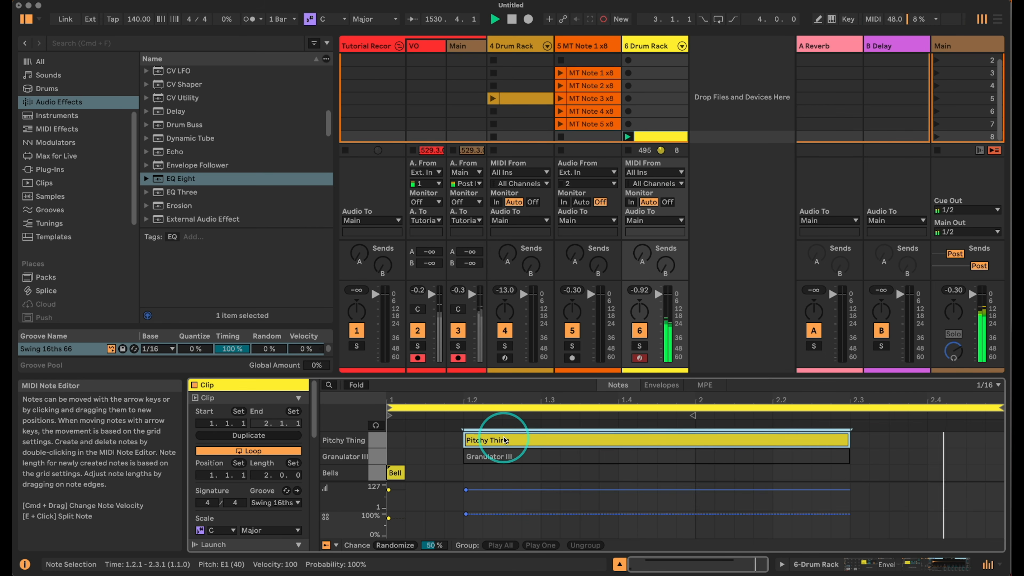
- Load the Spectral Time audio effect onto the empty F#1 pad of the track 6 Drum Rack
click(925, 562)
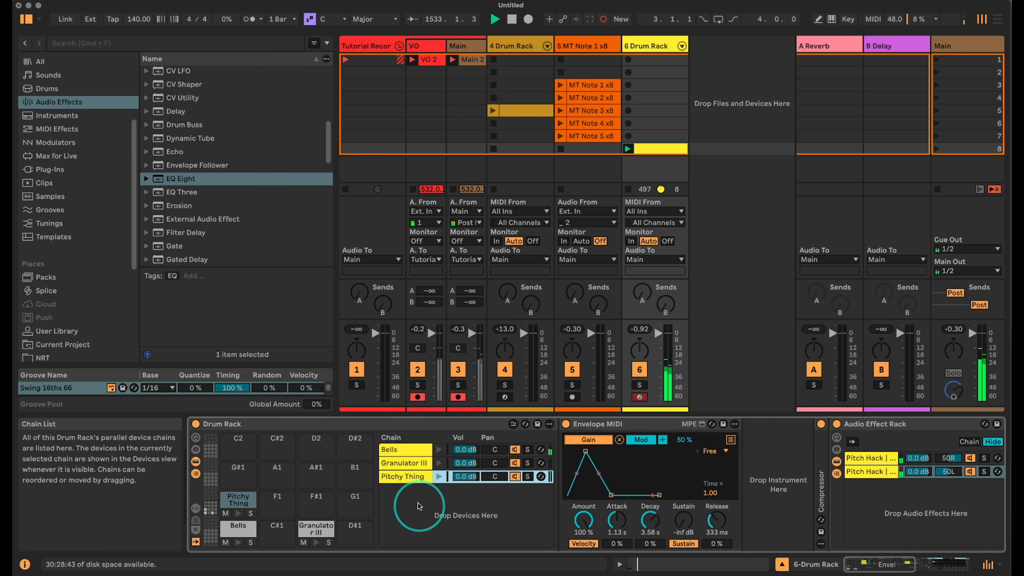
scroll(204, 201, down, 10)
scroll(203, 203, down, 5)
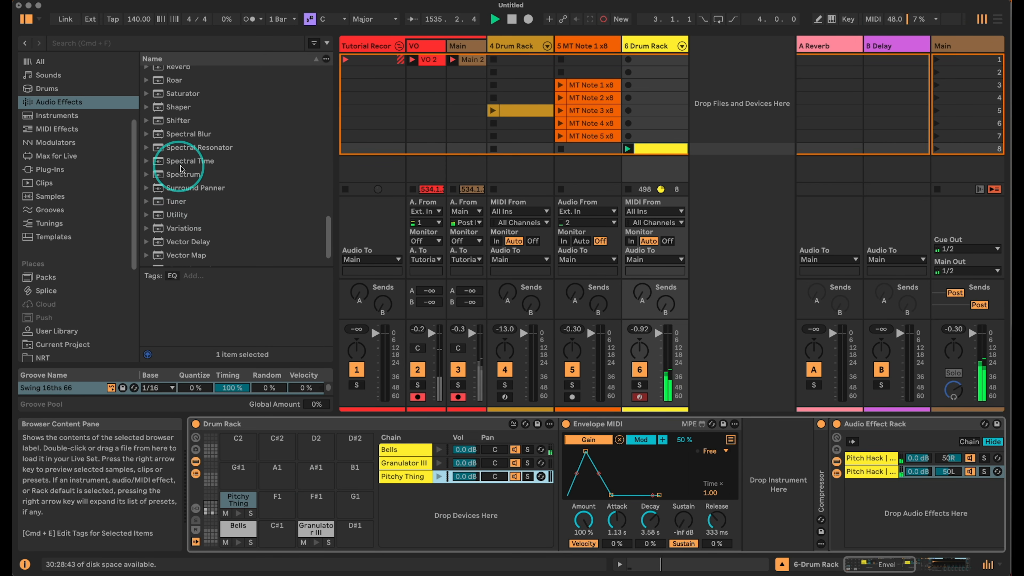
click(190, 160)
drag(193, 161, 316, 500)
- Mute the Pitchy Thing, Granulator III and Bells chains so only the Spectral Time chain remains active
drag(903, 565, 916, 566)
click(418, 476)
click(417, 462)
click(418, 450)
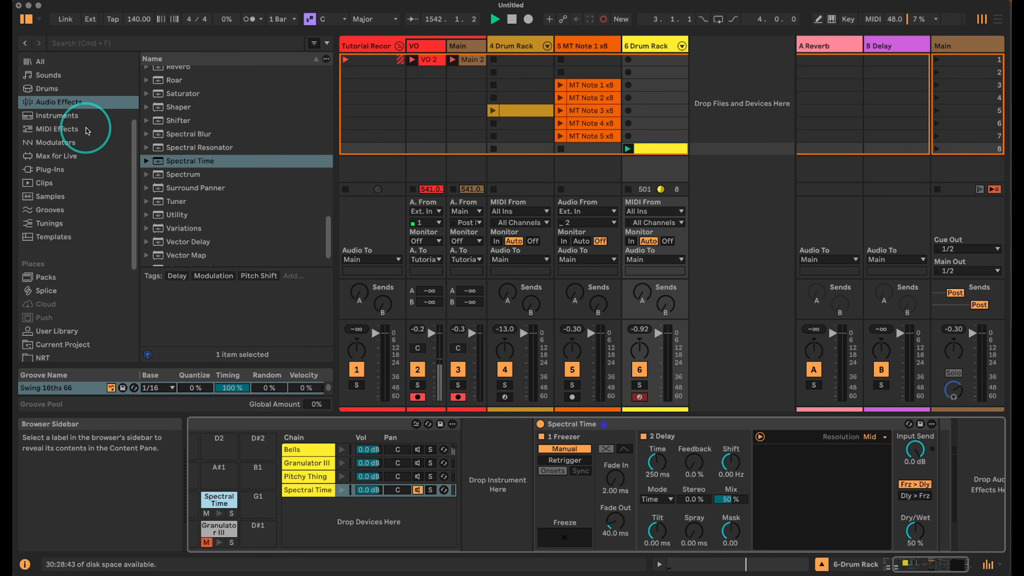
- Insert a Compressor before Spectral Time and feed its external sidechain from 6-Drum Rack, Bells Post FX
scroll(218, 158, up, 8)
scroll(218, 158, up, 5)
drag(187, 116, 544, 445)
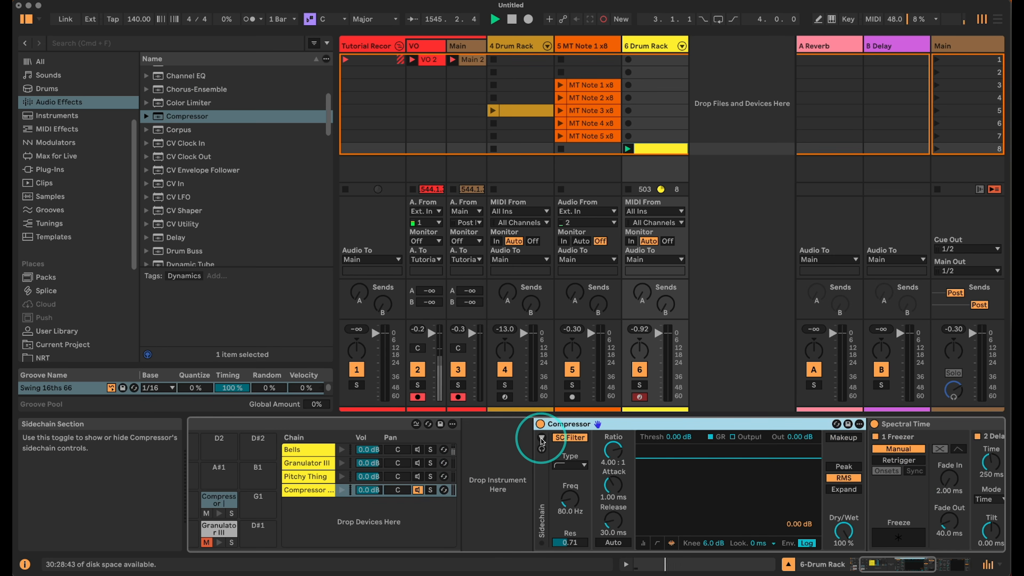
click(542, 438)
click(564, 439)
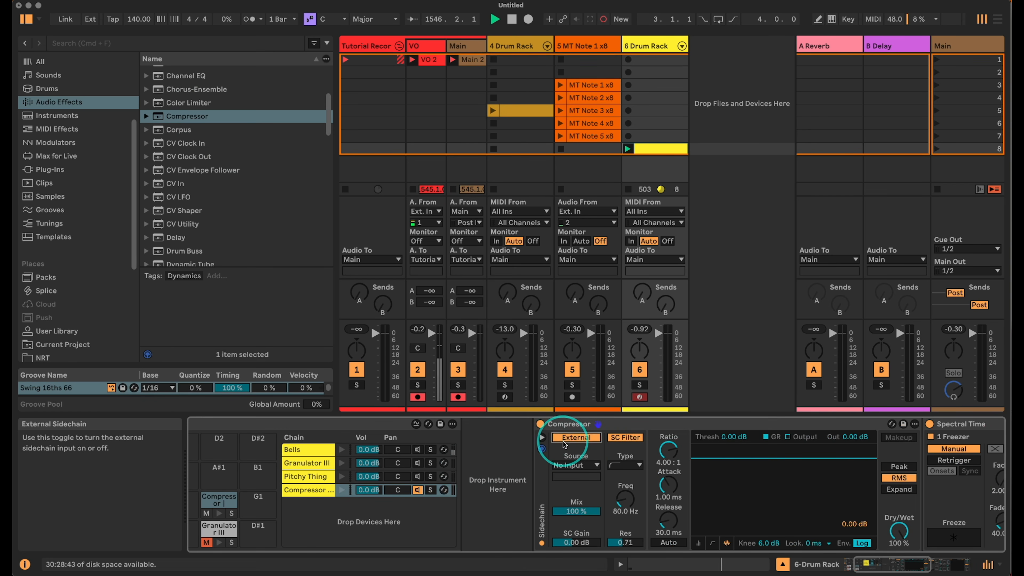
click(576, 465)
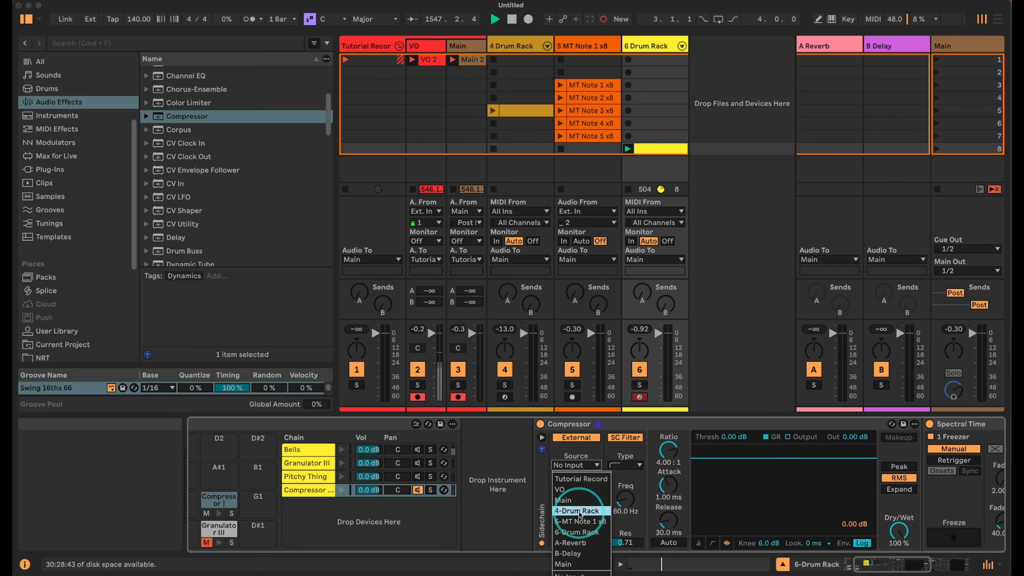
click(576, 532)
click(576, 476)
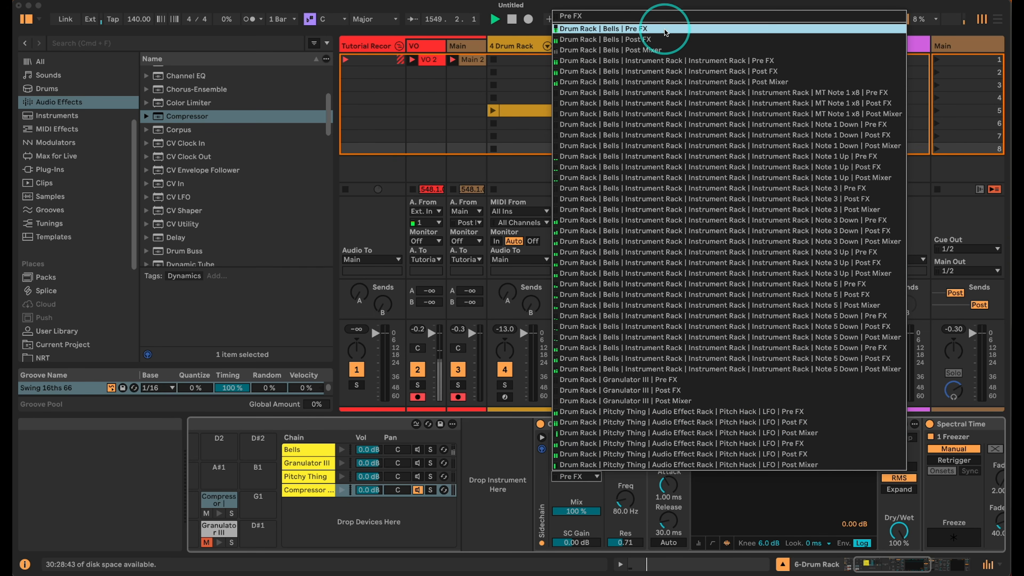
click(661, 39)
- Set Spectral Time's Dry/Wet to 100%, disable its Delay section, turn on Freeze and choose Ultra resolution
drag(890, 564, 903, 517)
click(636, 437)
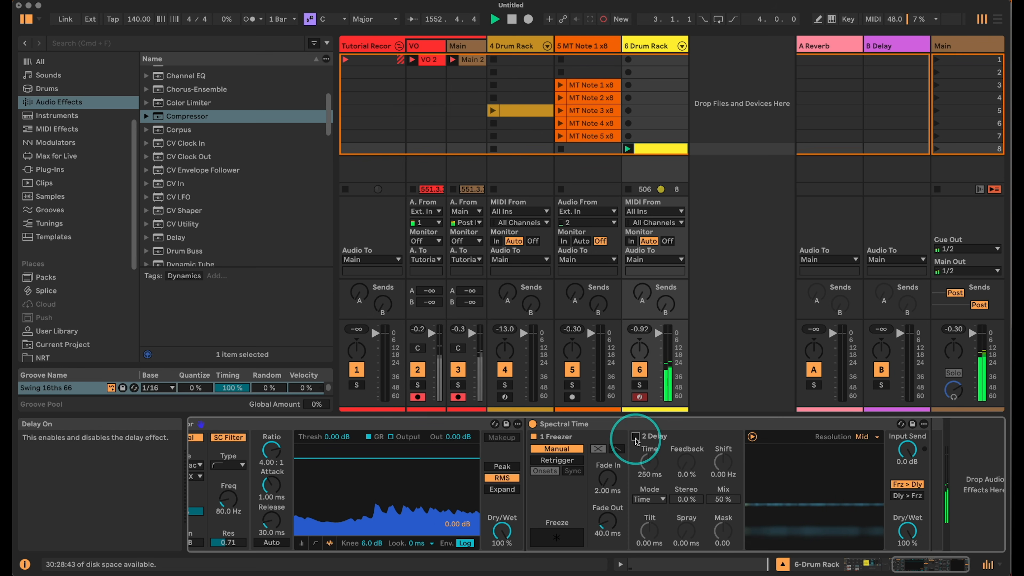
click(560, 532)
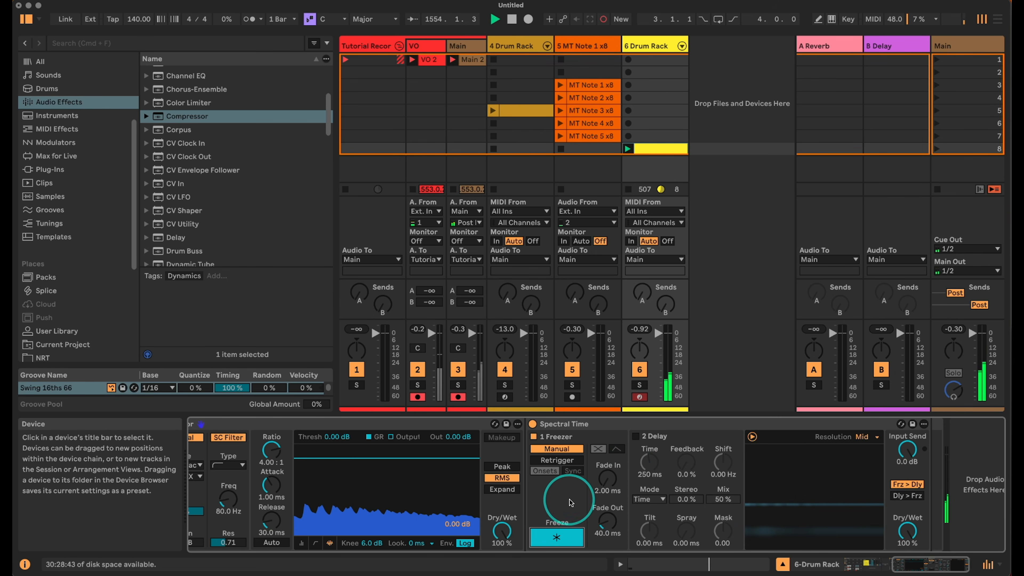
click(865, 436)
click(866, 481)
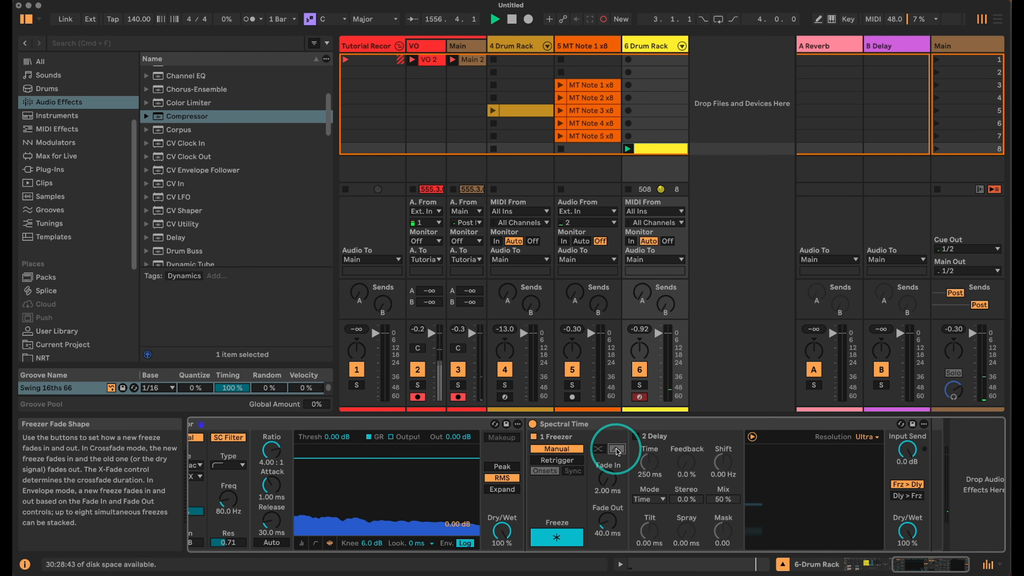
- Set the Freezer to Retrigger on Onsets with Envelope fades, a 428 ms fade-in and 92% sensitivity
click(579, 461)
drag(606, 484, 606, 454)
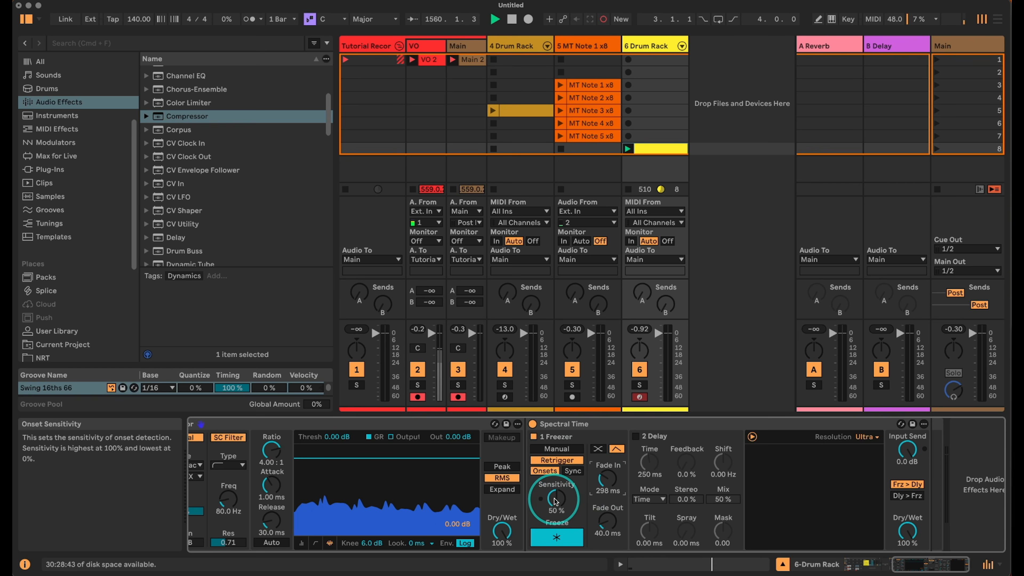
drag(573, 487, 573, 472)
- Lengthen the Freezer's fade-out to about 2.12 s and switch its retriggering to Sync with an interval of 1
drag(608, 522, 608, 476)
click(608, 522)
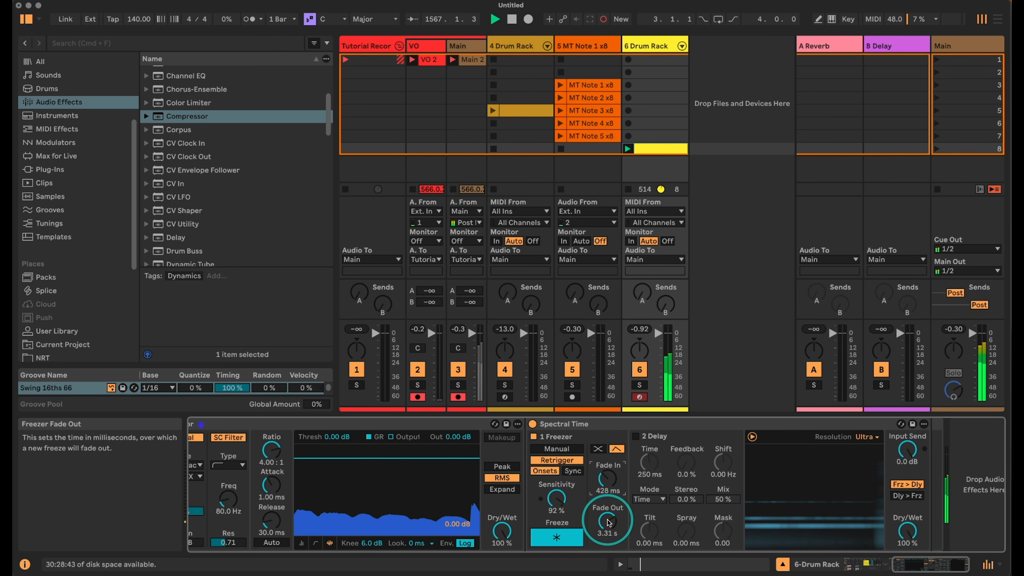
drag(609, 523, 609, 527)
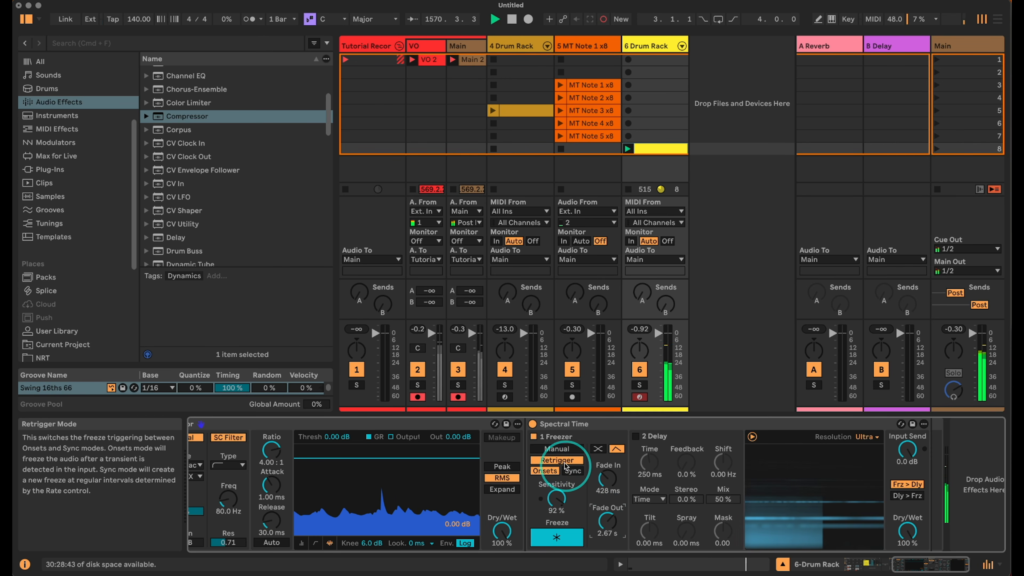
click(573, 470)
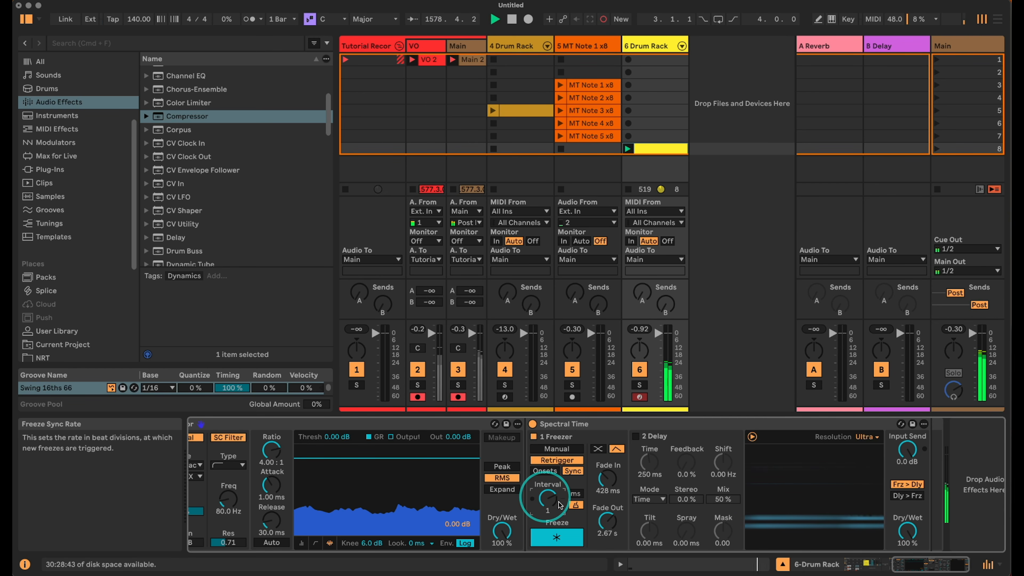
drag(607, 520, 608, 523)
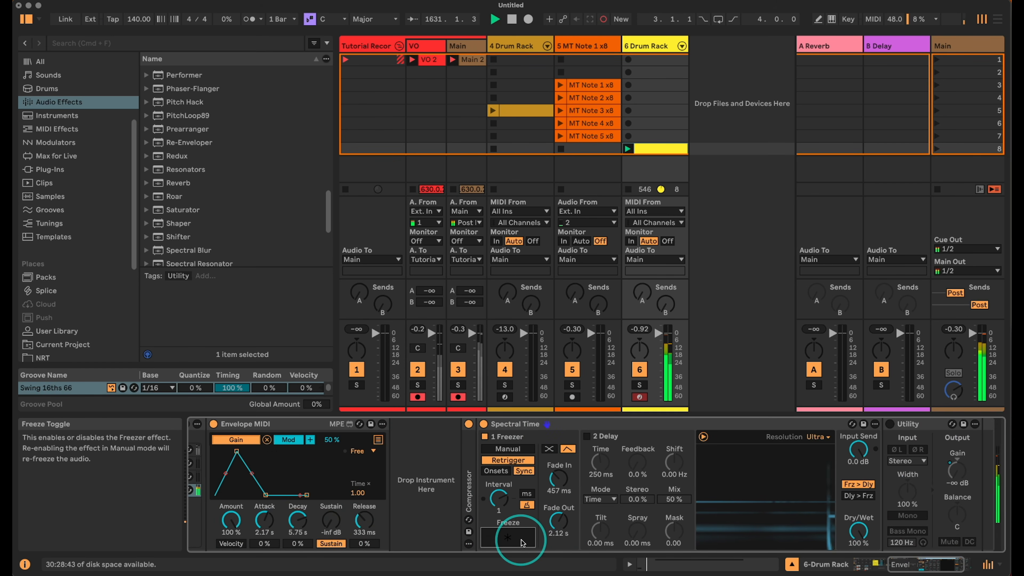
- Toggle Spectral Time's Freeze on and off to audition how it reacts to the Bells
click(521, 541)
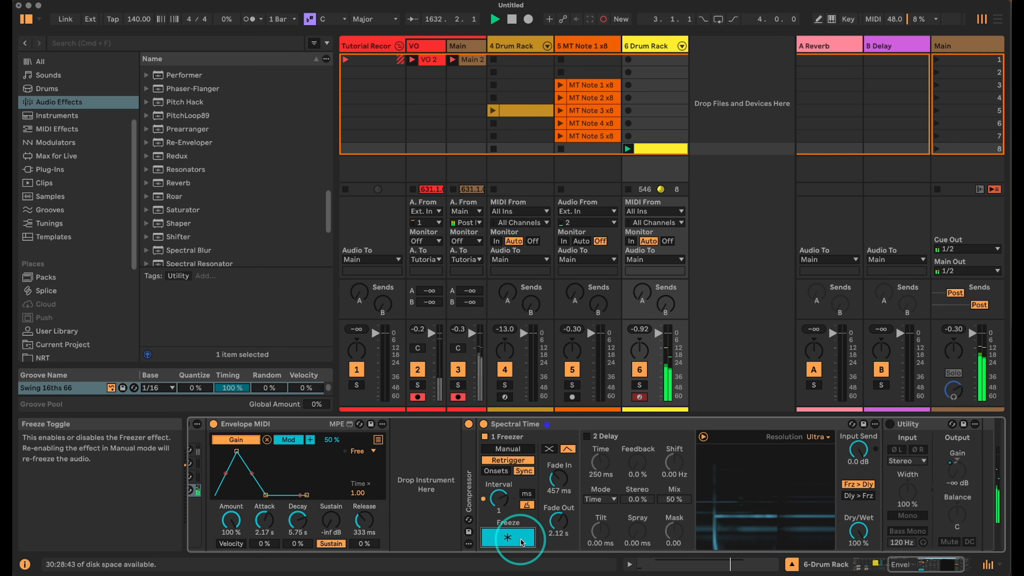
click(522, 541)
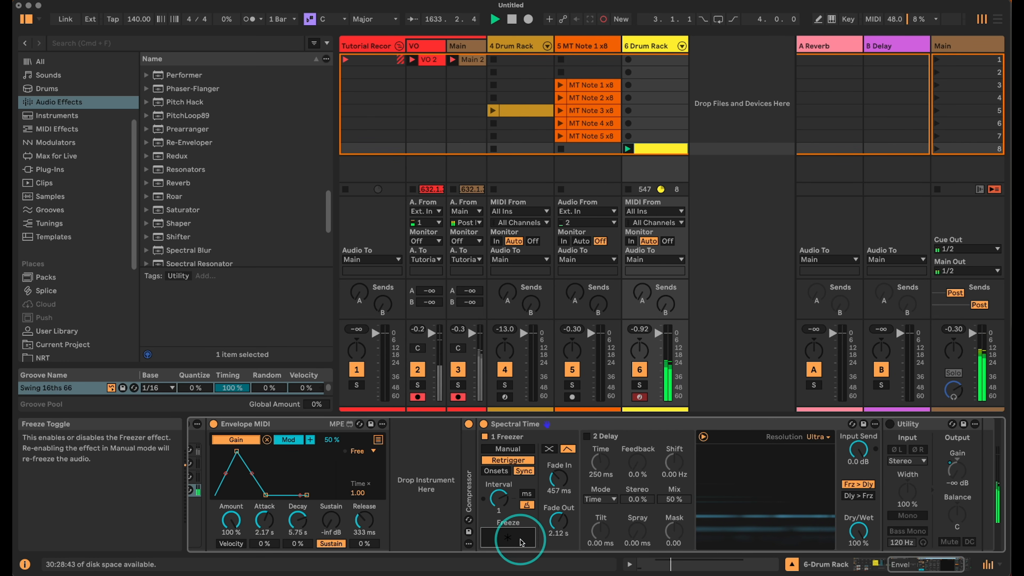
click(521, 540)
click(521, 540)
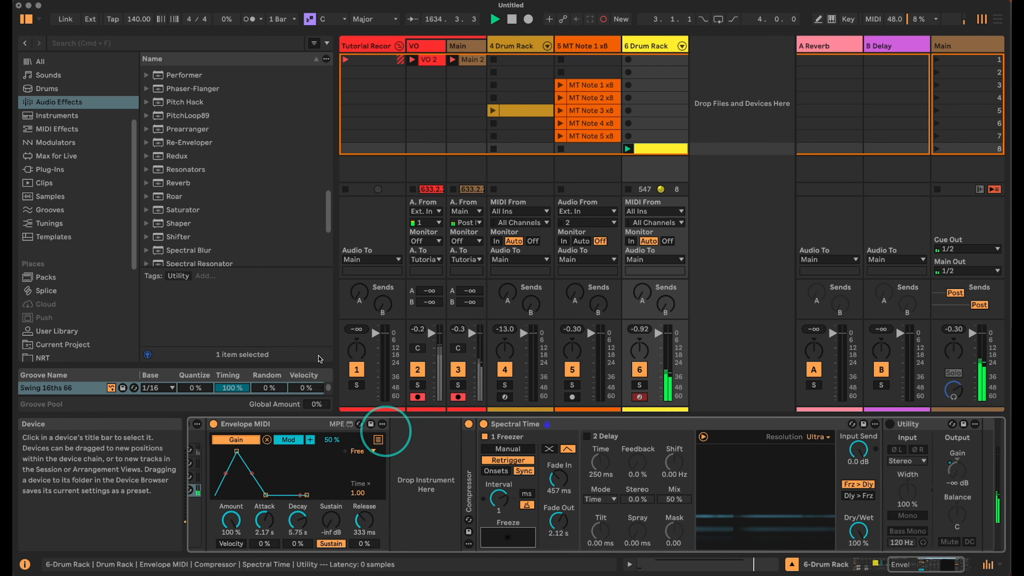
- Add the TRIGGER.adv preset from the Orange collection after Envelope MIDI and map it to Spectral Time's Freeze
scroll(48, 174, up, 5)
scroll(50, 170, up, 2)
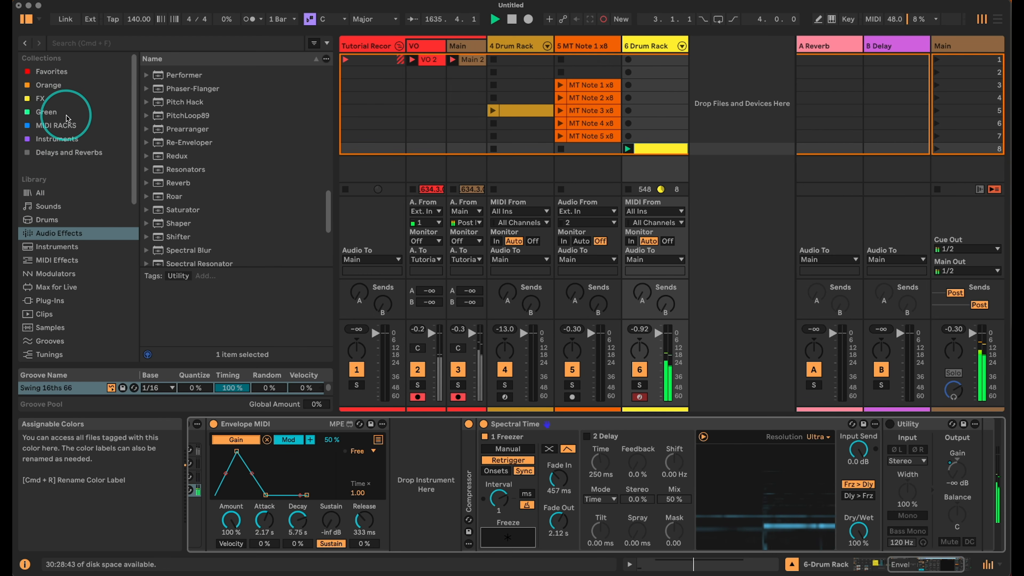
click(67, 90)
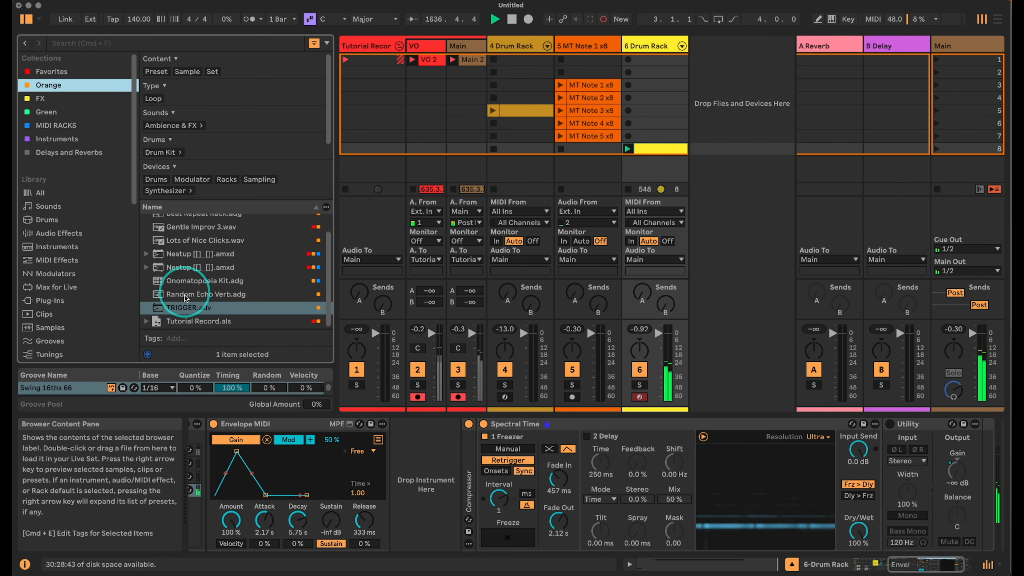
click(186, 308)
drag(352, 408, 381, 470)
click(420, 441)
click(678, 540)
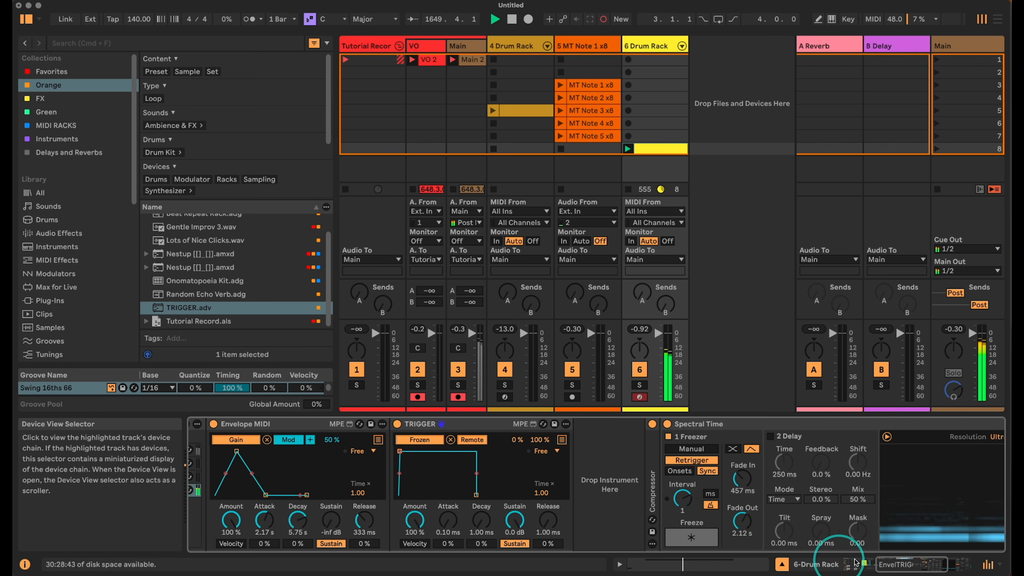
- Unmute the Granulator III, Bells and Pitchy Thing pads in the Drum Rack
click(874, 567)
click(271, 532)
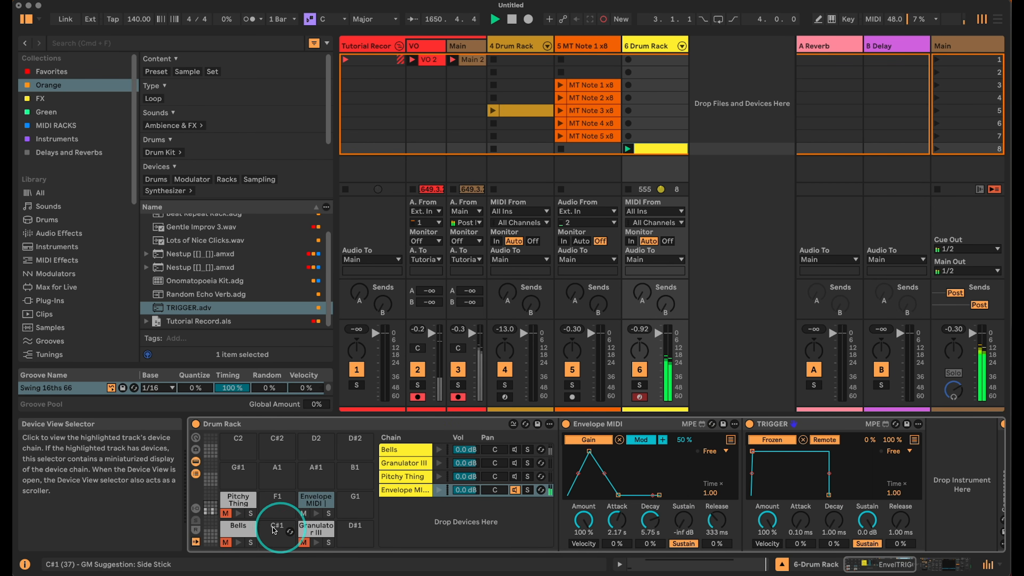
click(303, 542)
click(225, 542)
click(226, 514)
- Open the track 6 Drum Rack clip and reactivate its Pitchy Thing and Granulator III notes
click(670, 152)
click(671, 153)
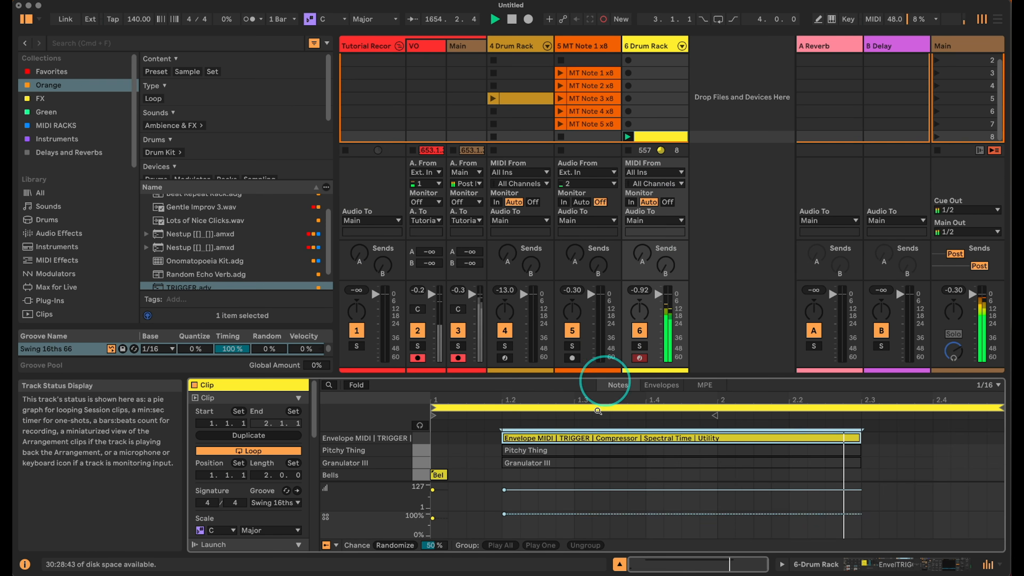
click(507, 455)
drag(507, 456, 510, 463)
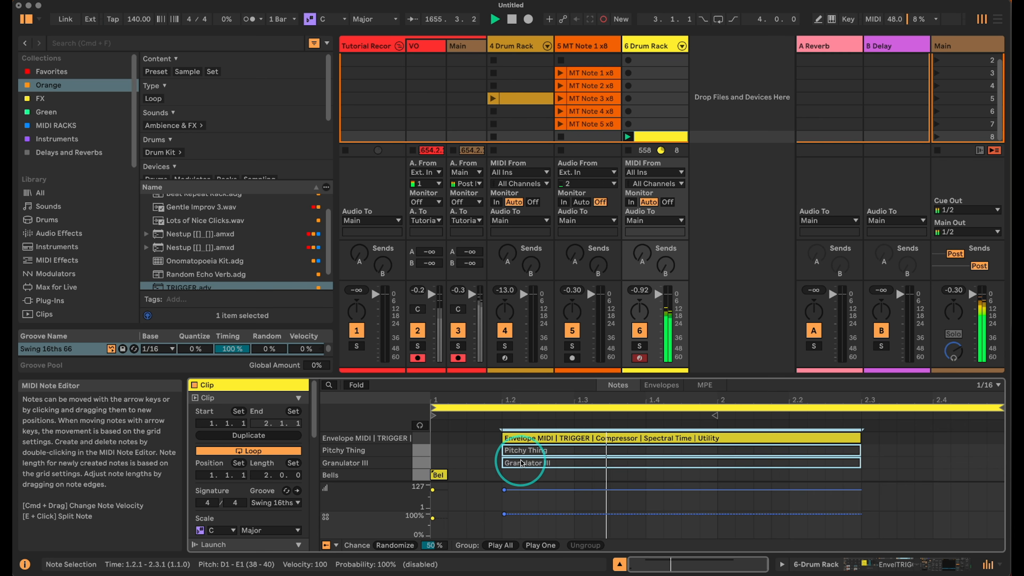
key(0)
- Group the Spectral Time, Pitchy Thing and Granulator III notes as a Play One group
drag(494, 437, 531, 462)
right_click(533, 467)
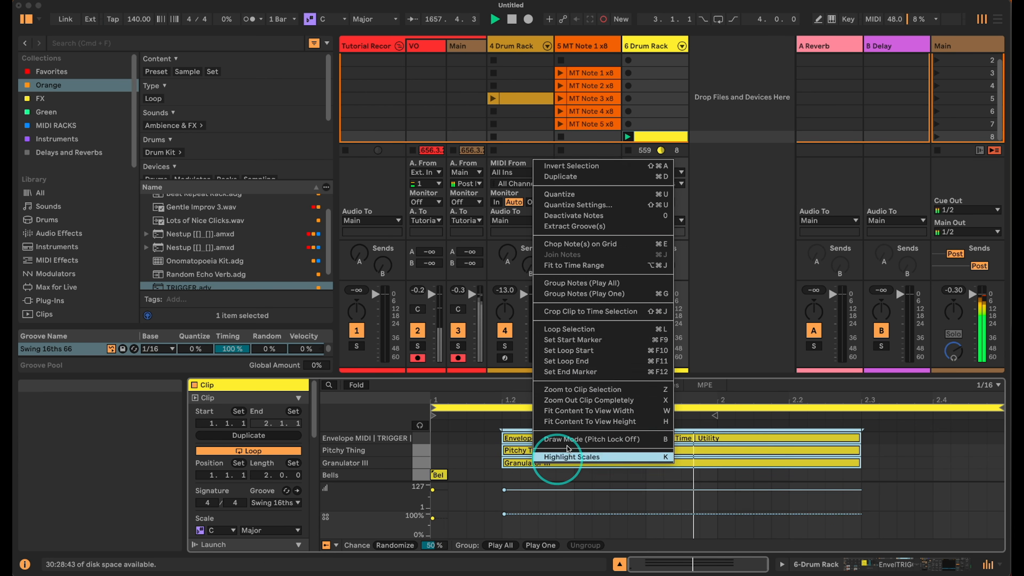
click(609, 297)
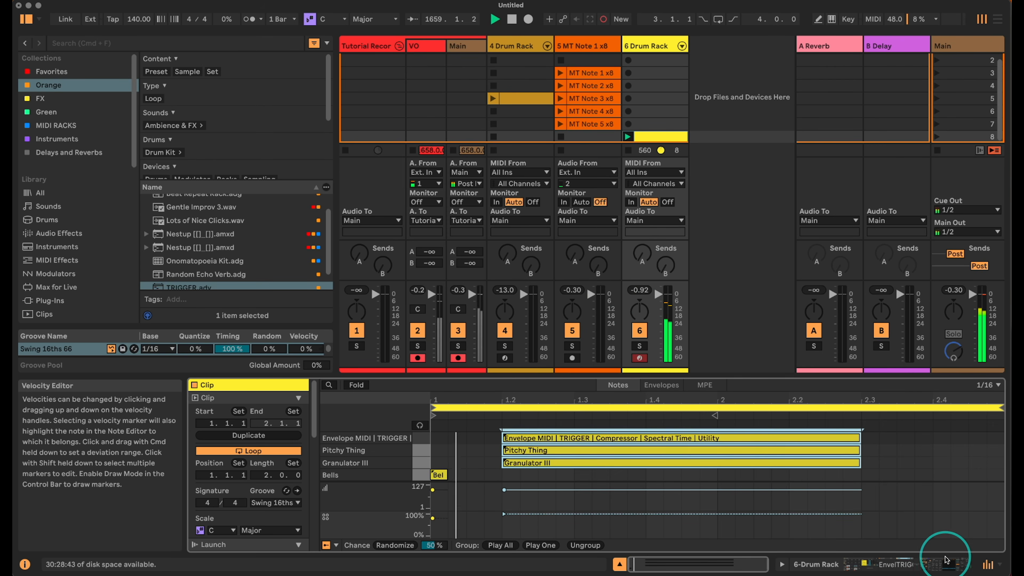
- Lower the Bells note's chance to 60% in the track 6 clip
click(947, 569)
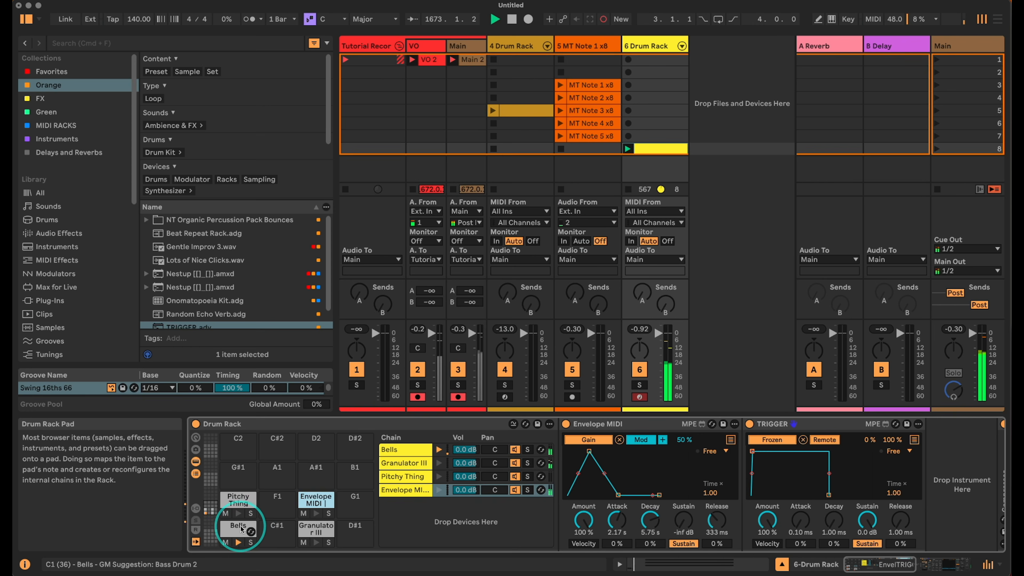
click(661, 148)
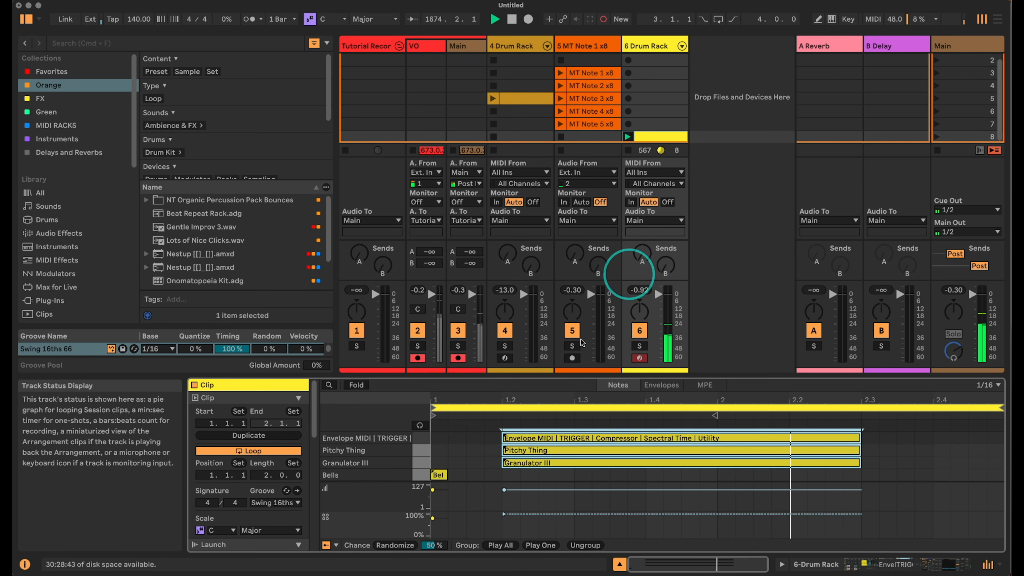
click(418, 475)
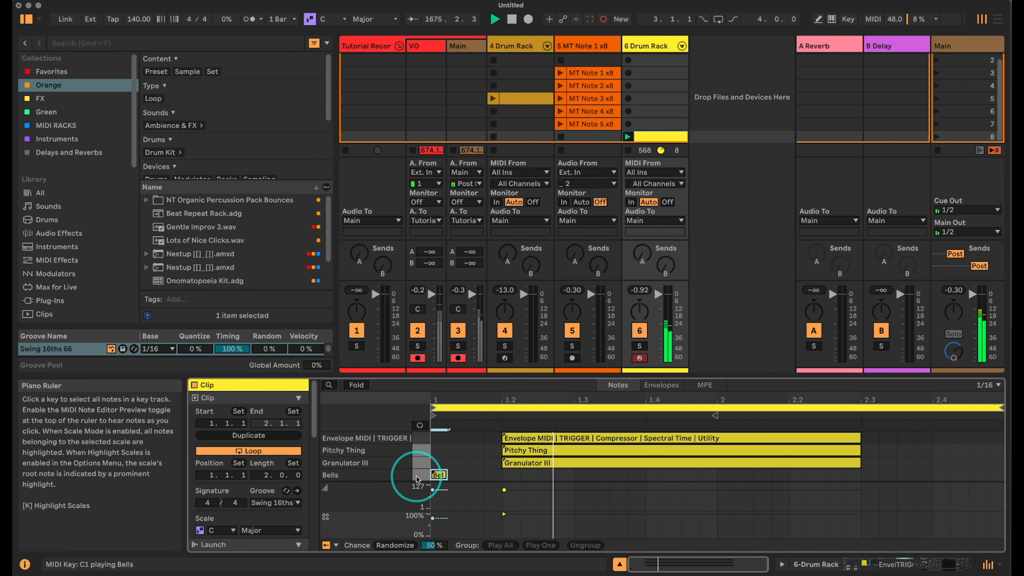
drag(435, 518, 435, 525)
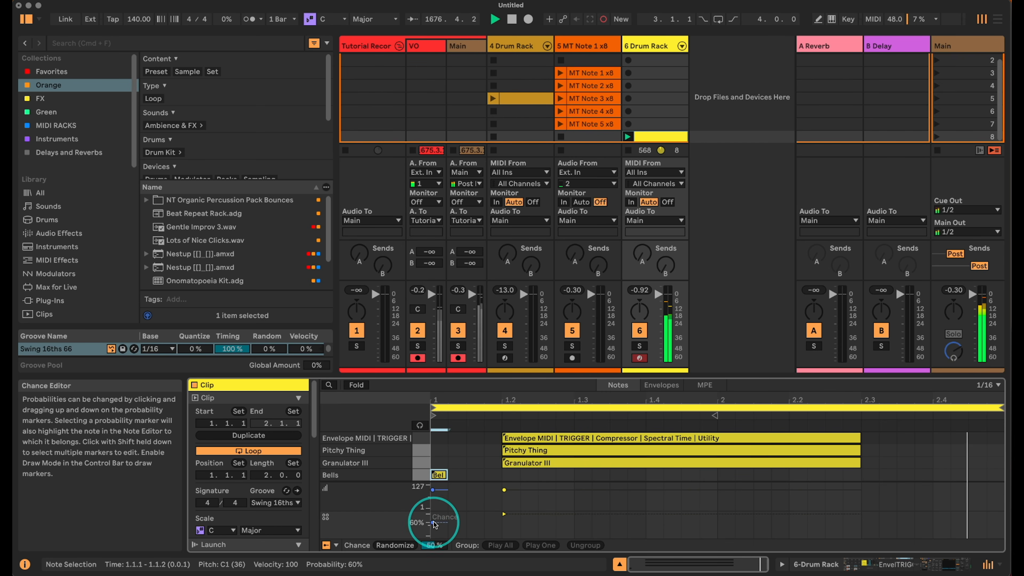
- Lower the Drum Rack chain volumes of Granulator III to about -15 dB, Pitchy Thing to -22 dB and Envelope MIDI to -23 dB
click(903, 564)
mouse_move(465, 463)
mouse_down()
mouse_move(464, 502)
mouse_move(468, 466)
mouse_up()
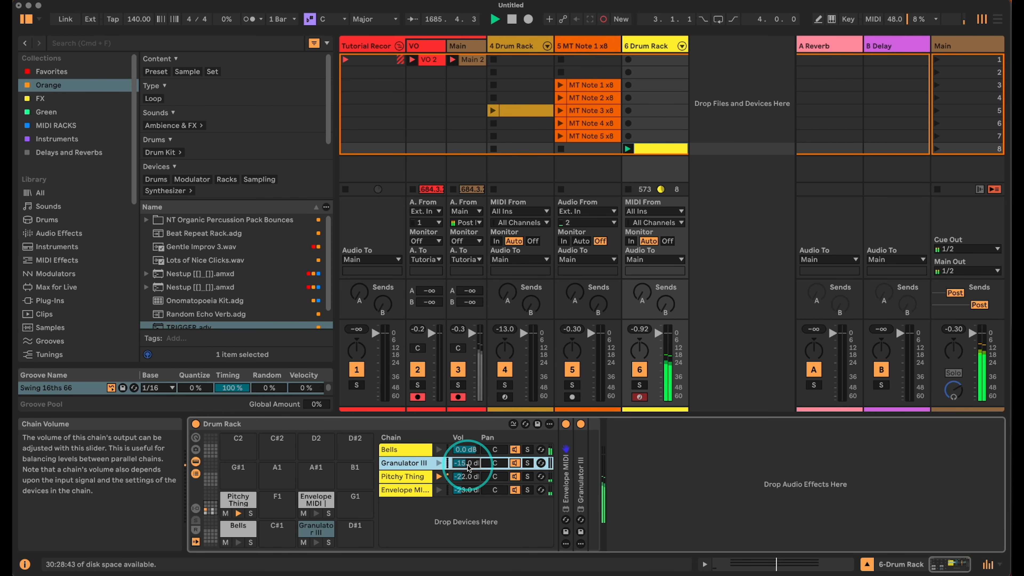